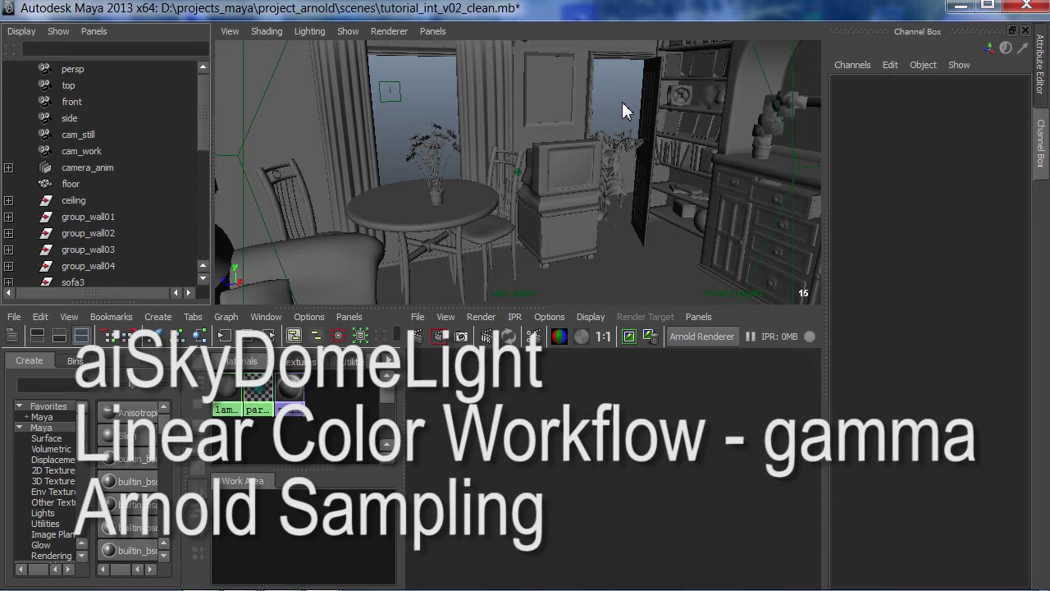
# Switch the viewport to the side camera with Look Through Selected, then show the Perspective camera list.
pyautogui.press('space')
pyautogui.moveTo(731, 68); pyautogui.dragTo(928, 160)
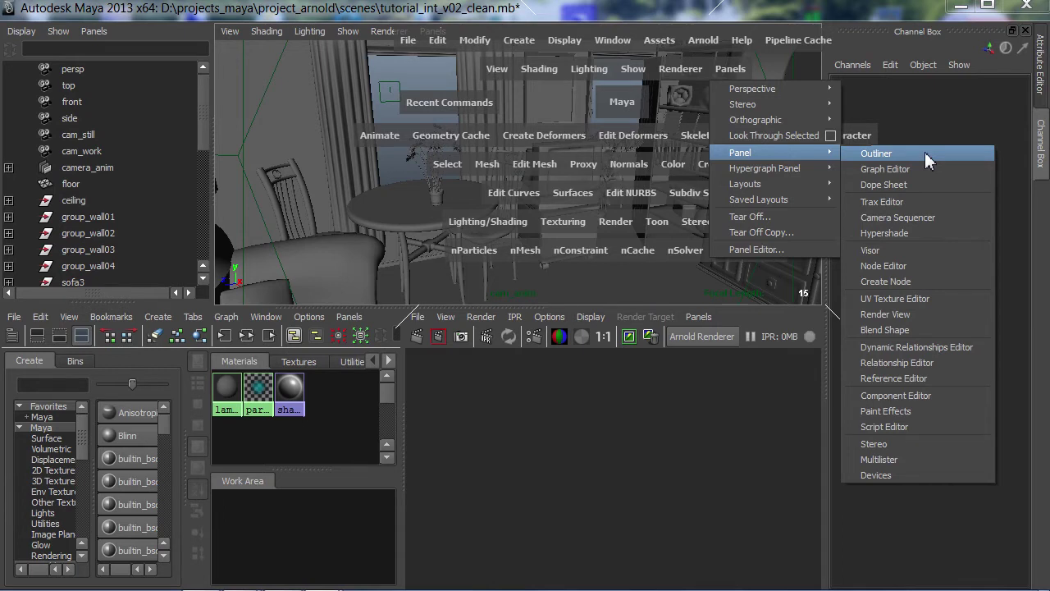
pyautogui.moveTo(927, 160); pyautogui.dragTo(666, 94)
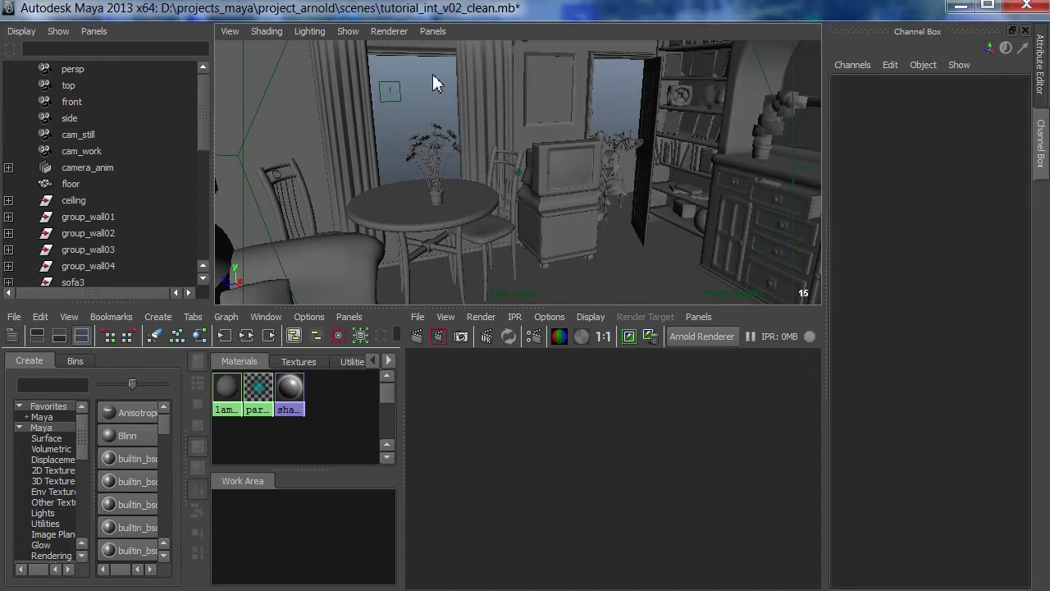
pyautogui.click(432, 34)
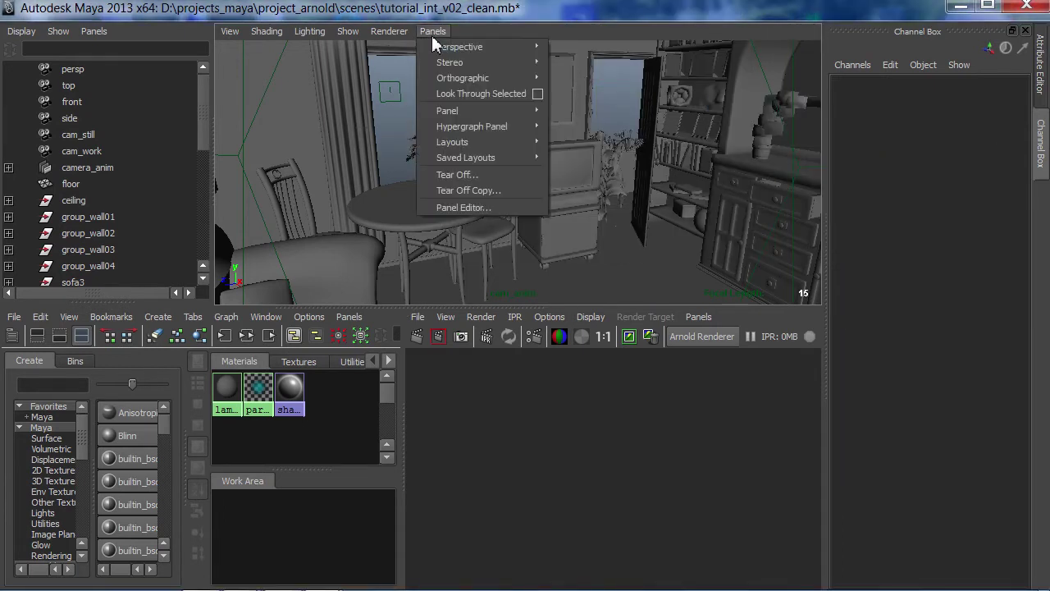
pyautogui.click(574, 102)
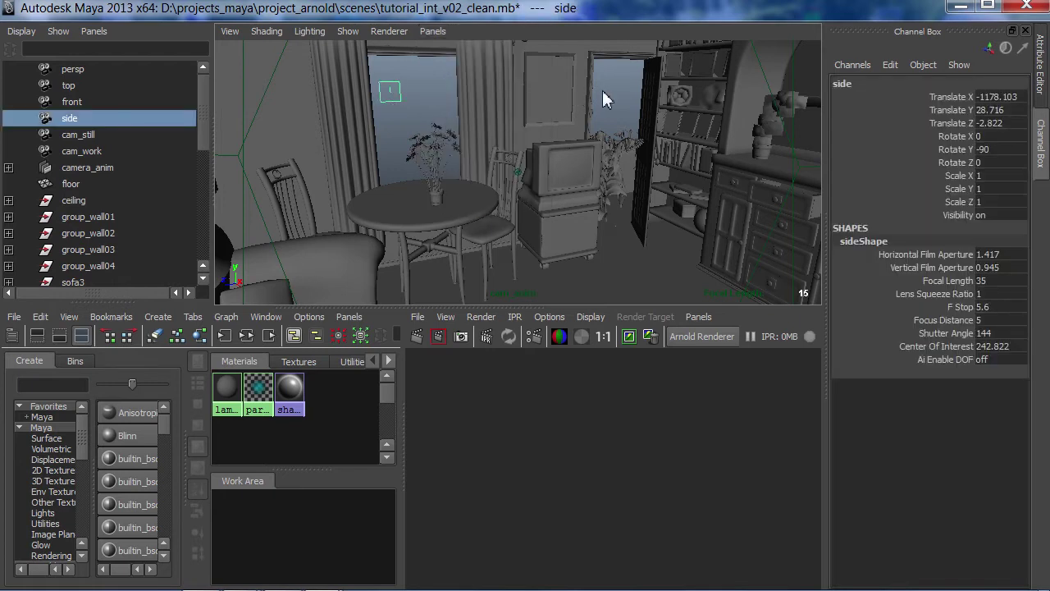
pyautogui.press('space')
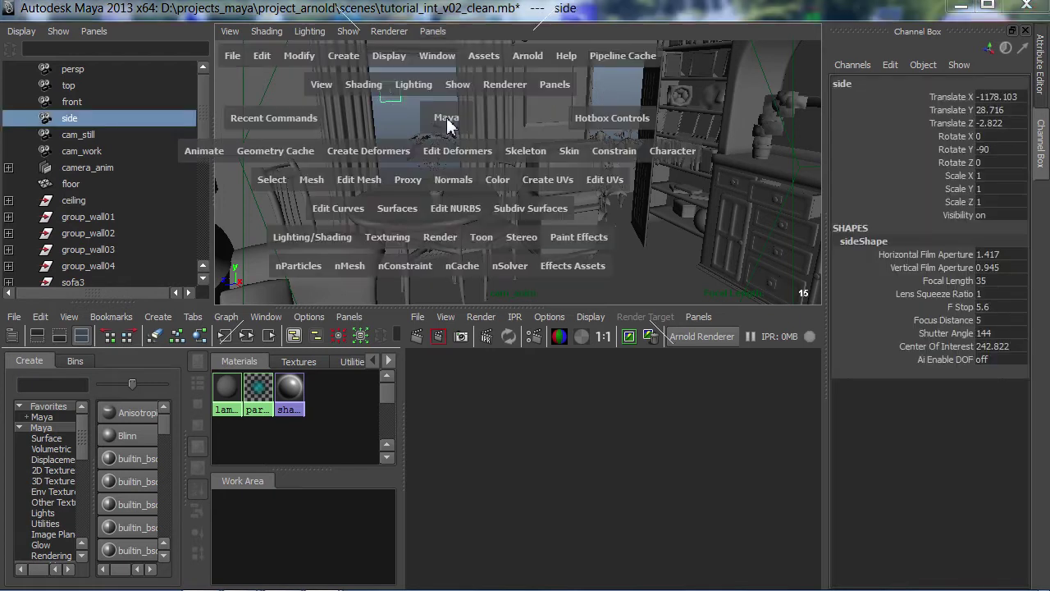
pyautogui.click(550, 85)
# Look through the persp camera and tumble and dolly around the house exterior.
pyautogui.moveTo(566, 106)
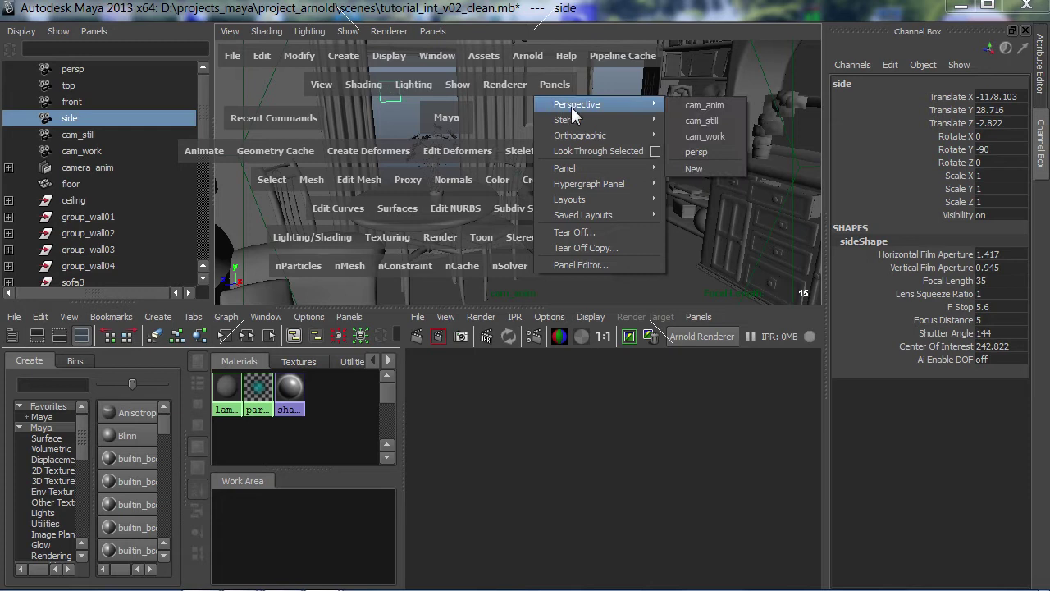
pyautogui.click(697, 153)
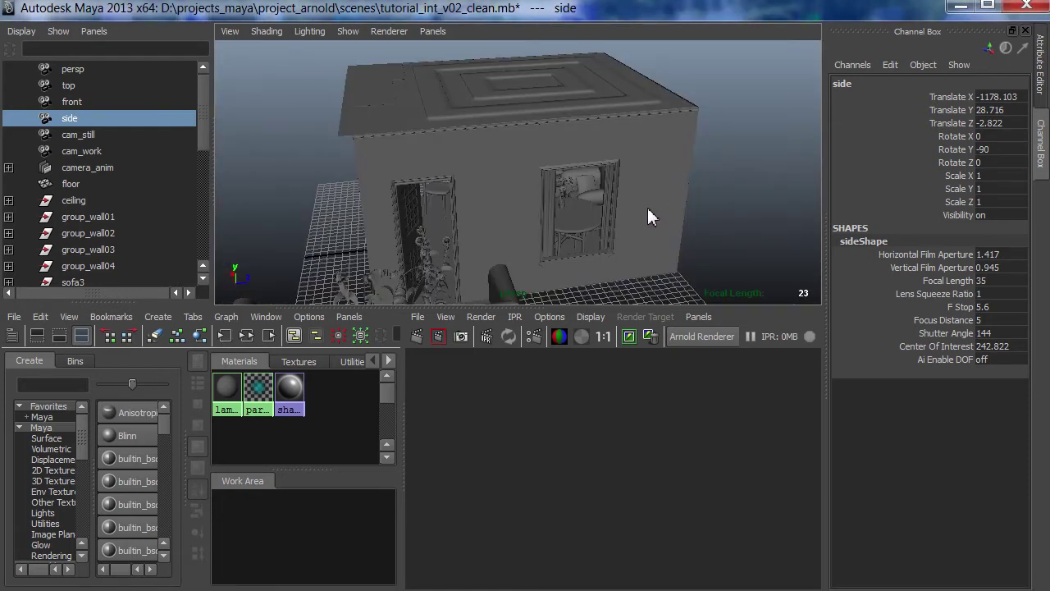
pyautogui.keyDown('alt'); pyautogui.moveTo(457, 234); pyautogui.dragTo(755, 238); pyautogui.keyUp('alt')
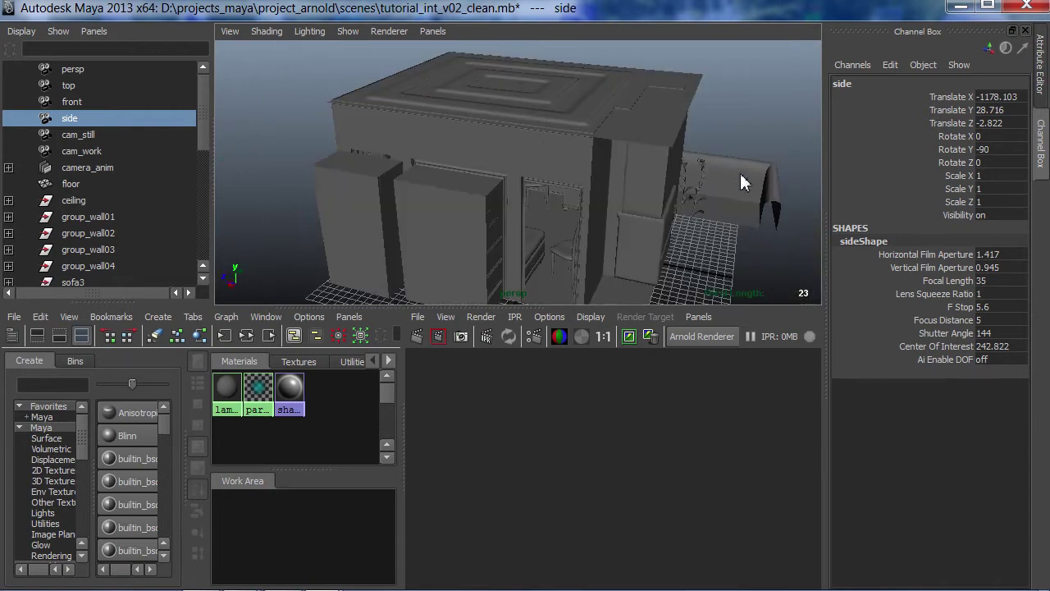
pyautogui.keyDown('alt'); pyautogui.moveTo(691, 175); pyautogui.dragTo(417, 197, button='right'); pyautogui.keyUp('alt')
pyautogui.keyDown('alt'); pyautogui.moveTo(427, 199); pyautogui.dragTo(603, 181); pyautogui.keyUp('alt')
pyautogui.keyDown('alt'); pyautogui.moveTo(495, 206); pyautogui.dragTo(551, 200, button='right'); pyautogui.keyUp('alt')
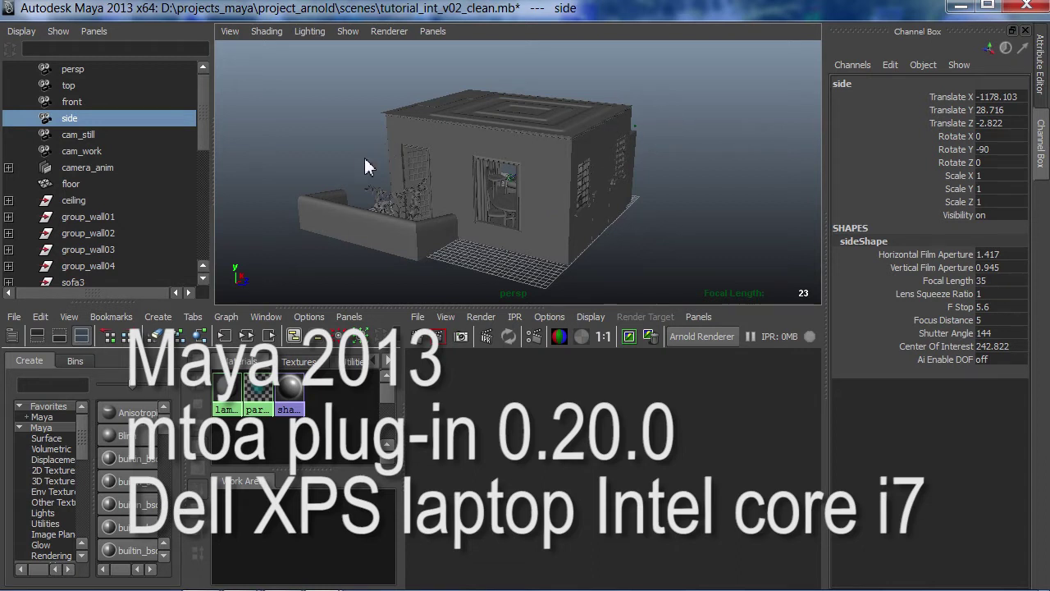
pyautogui.keyDown('alt'); pyautogui.moveTo(366, 166); pyautogui.dragTo(457, 159); pyautogui.keyUp('alt')
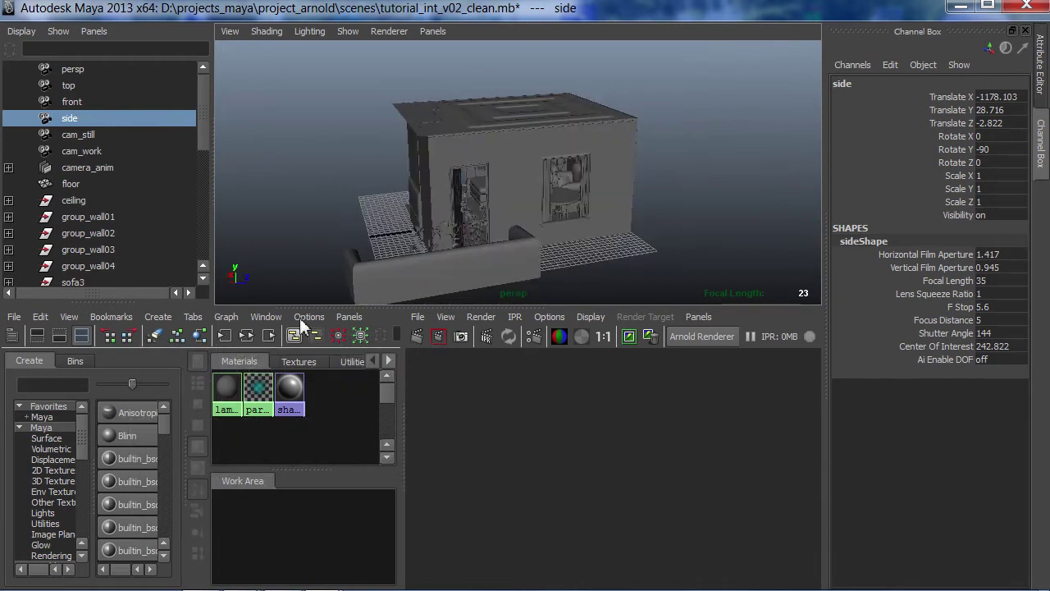
# Filter the Hypershade Create list by 'ai', create an aiSkyDomeLight, and open its attributes.
pyautogui.click(39, 386)
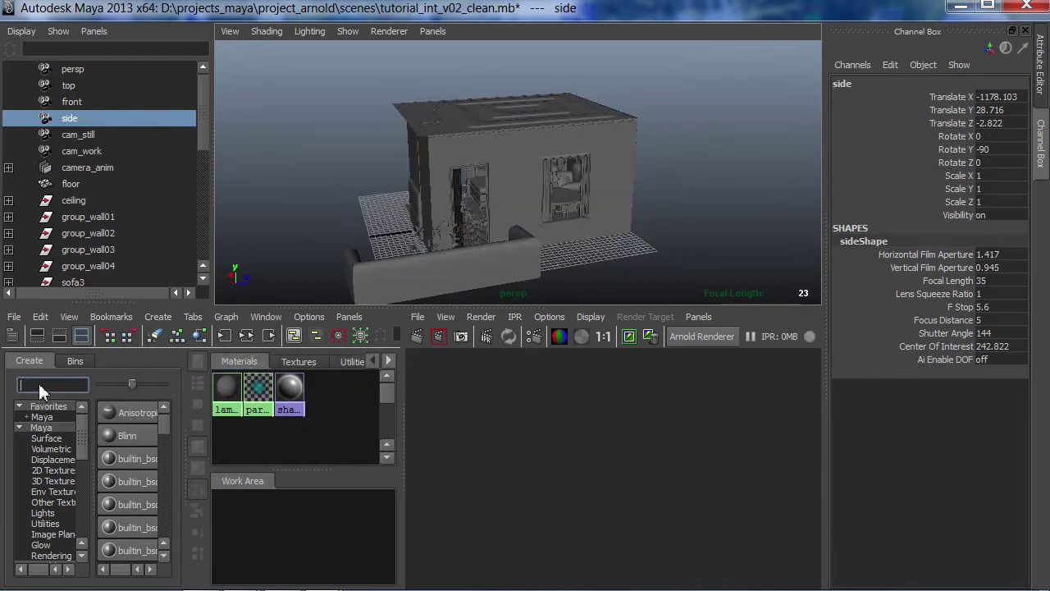
pyautogui.write('ai')
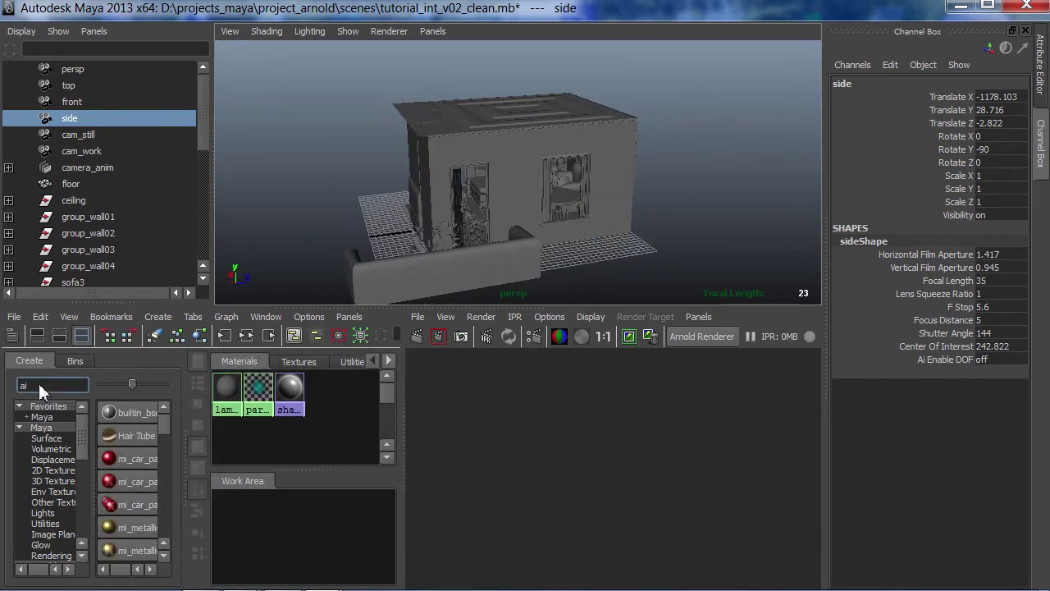
pyautogui.click(164, 555)
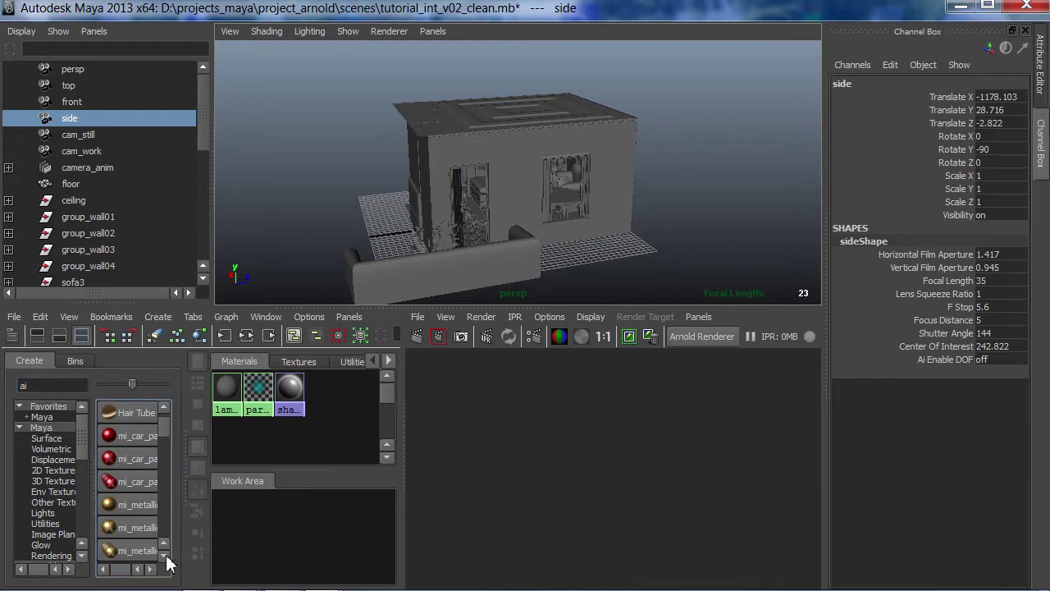
pyautogui.click(164, 555)
pyautogui.click(165, 556)
pyautogui.click(165, 556)
pyautogui.click(165, 556)
pyautogui.click(165, 556)
pyautogui.click(165, 557)
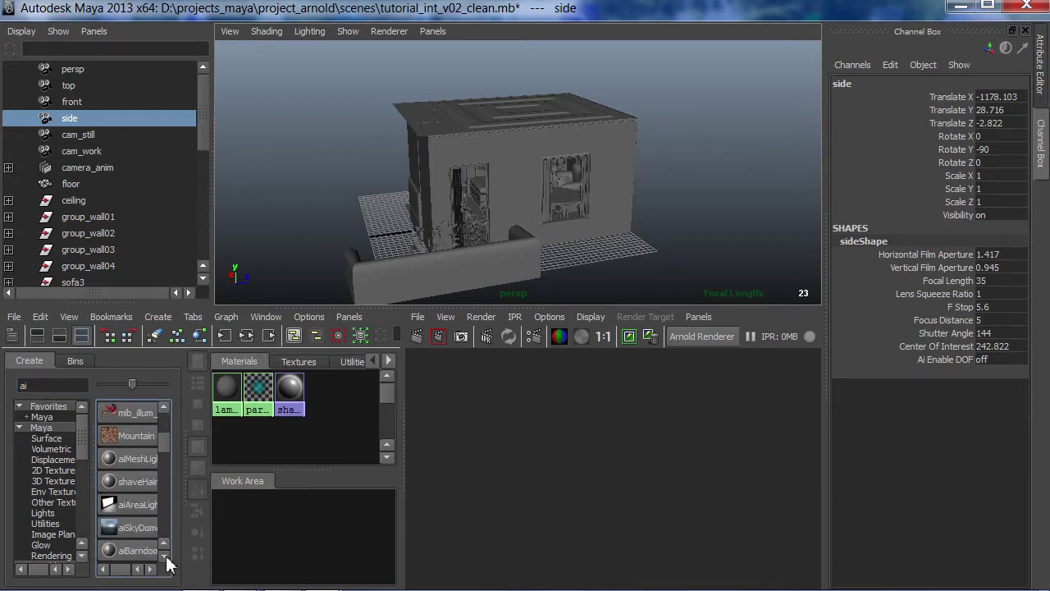
pyautogui.click(165, 556)
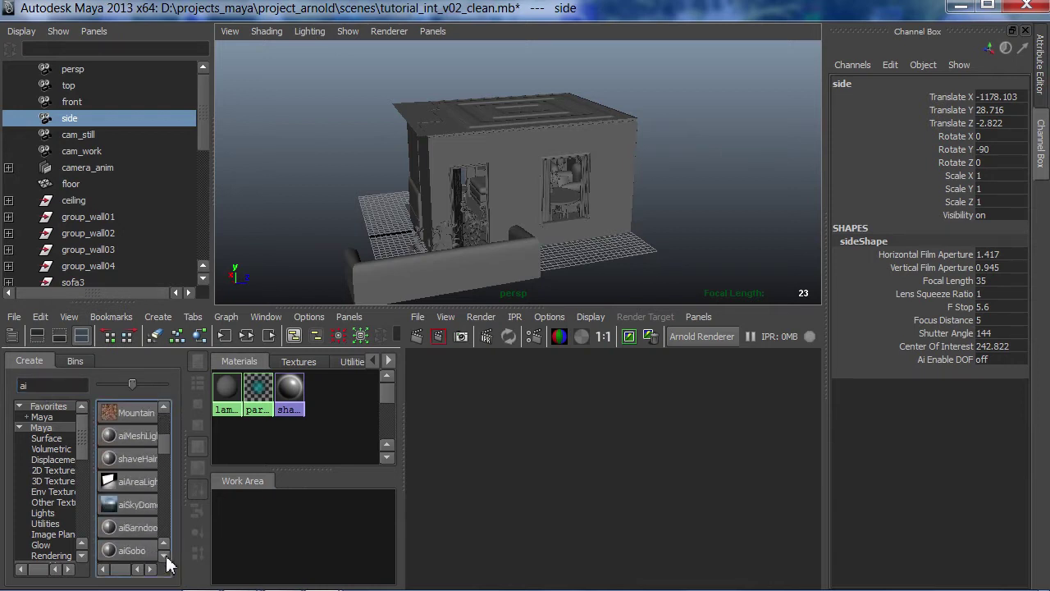
pyautogui.click(141, 508)
pyautogui.doubleClick(303, 548)
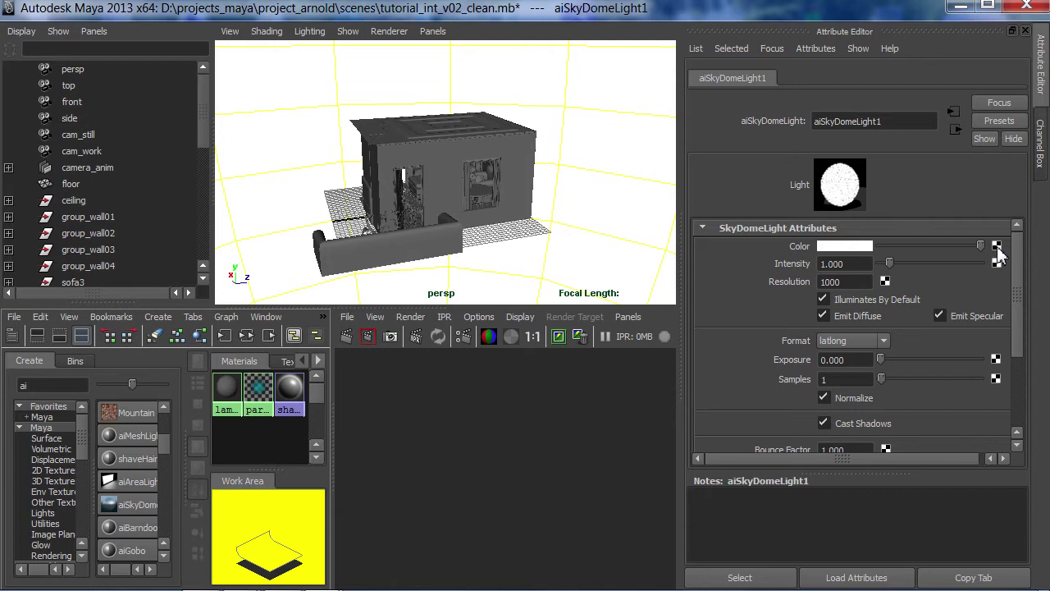
# Map a File texture to the dome's Color and load Barce_Rooftop_C_3k.hdr as its image.
pyautogui.click(996, 247)
pyautogui.moveTo(654, 319); pyautogui.dragTo(644, 43)
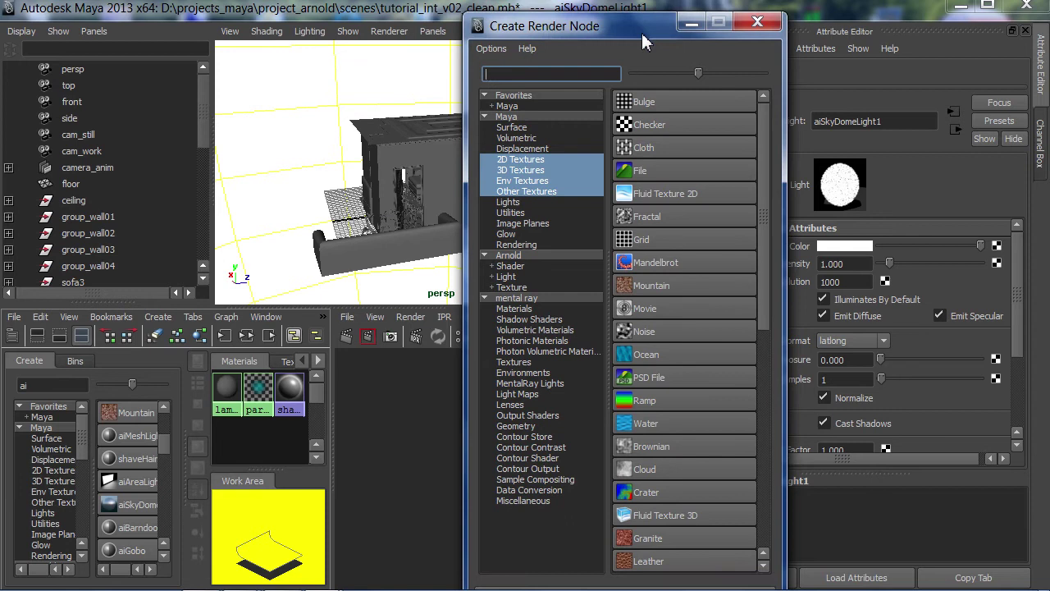
pyautogui.click(645, 174)
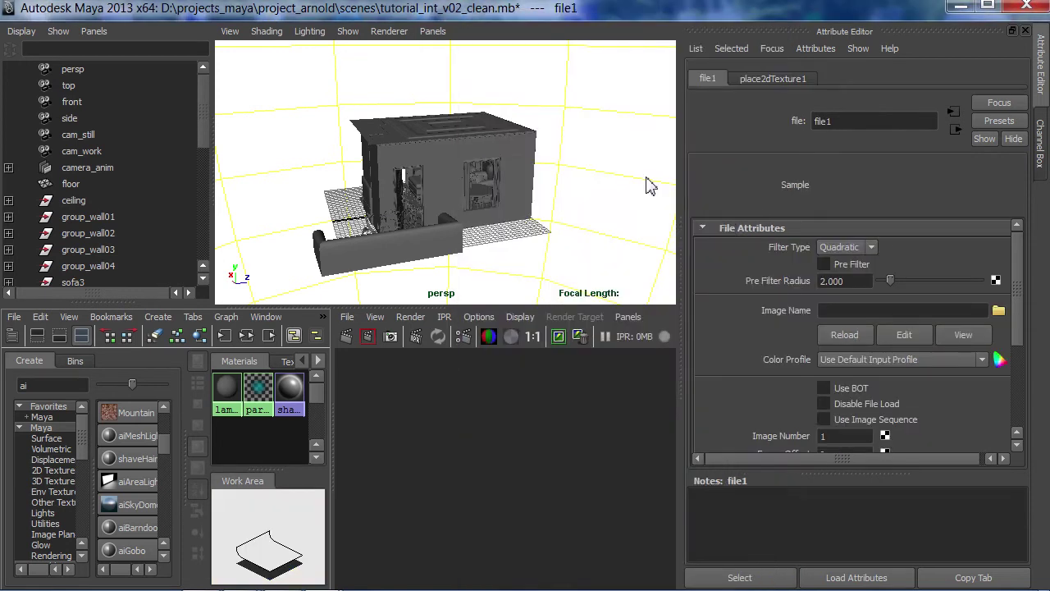
pyautogui.click(999, 310)
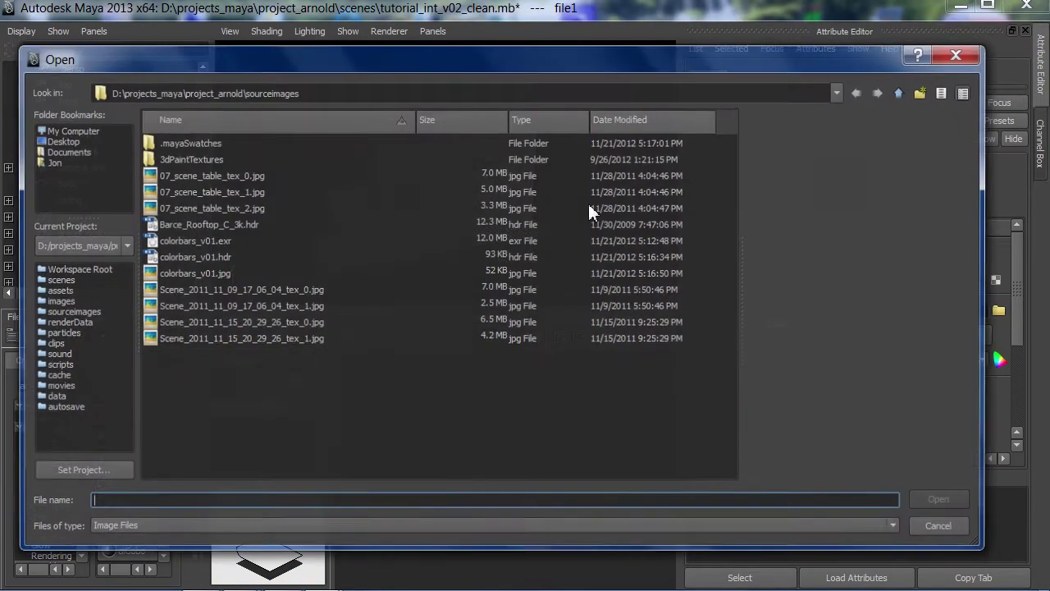
pyautogui.click(200, 223)
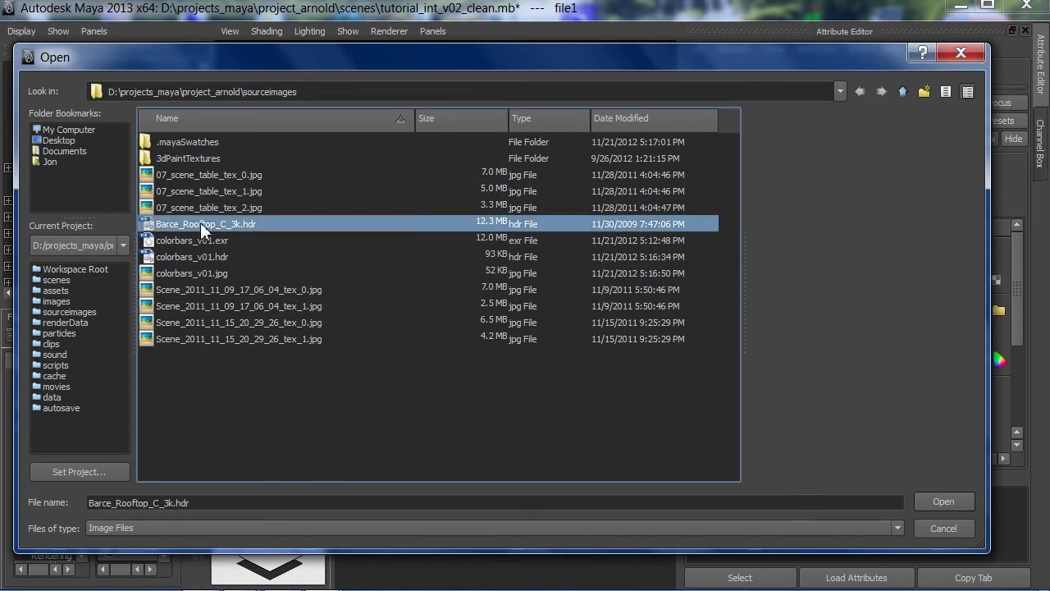
pyautogui.click(942, 500)
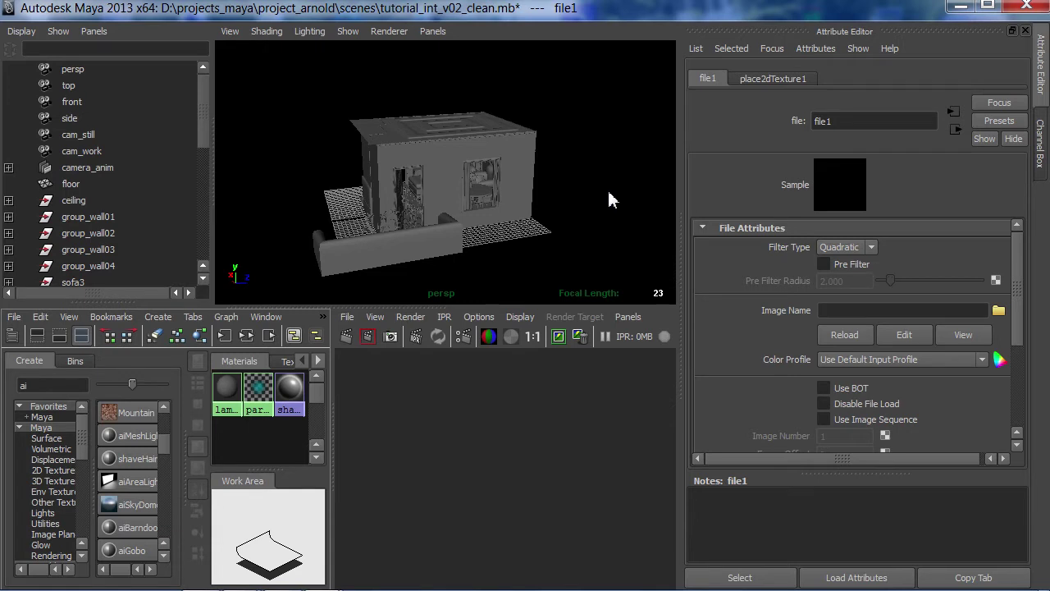
# Select aiSkyDomeLight1 and change its Resolution from 1000 to 3000.
pyautogui.keyDown('alt'); pyautogui.moveTo(364, 195); pyautogui.dragTo(648, 178); pyautogui.keyUp('alt')
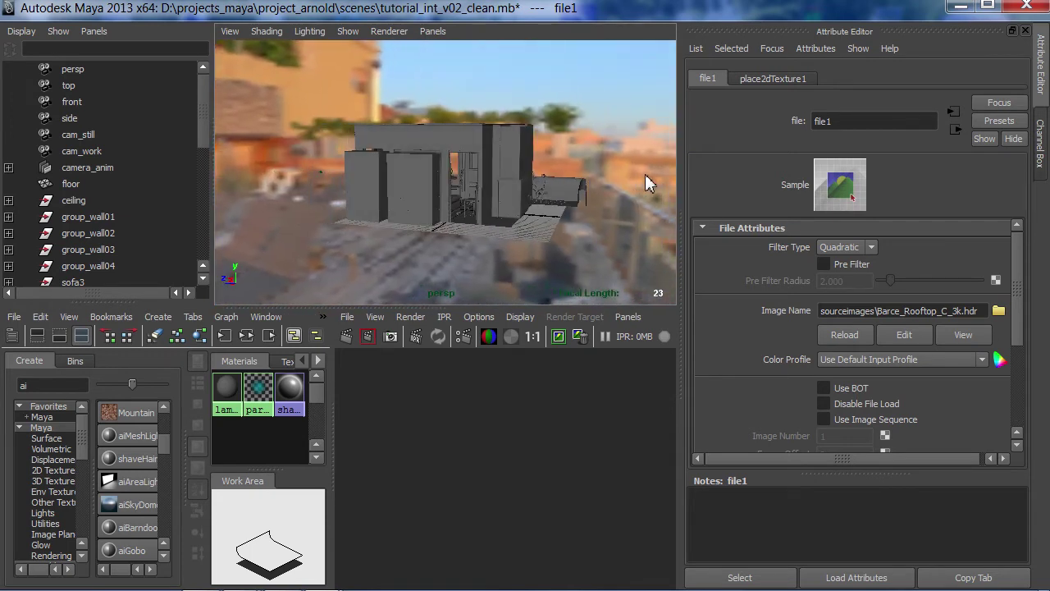
pyautogui.click(303, 530)
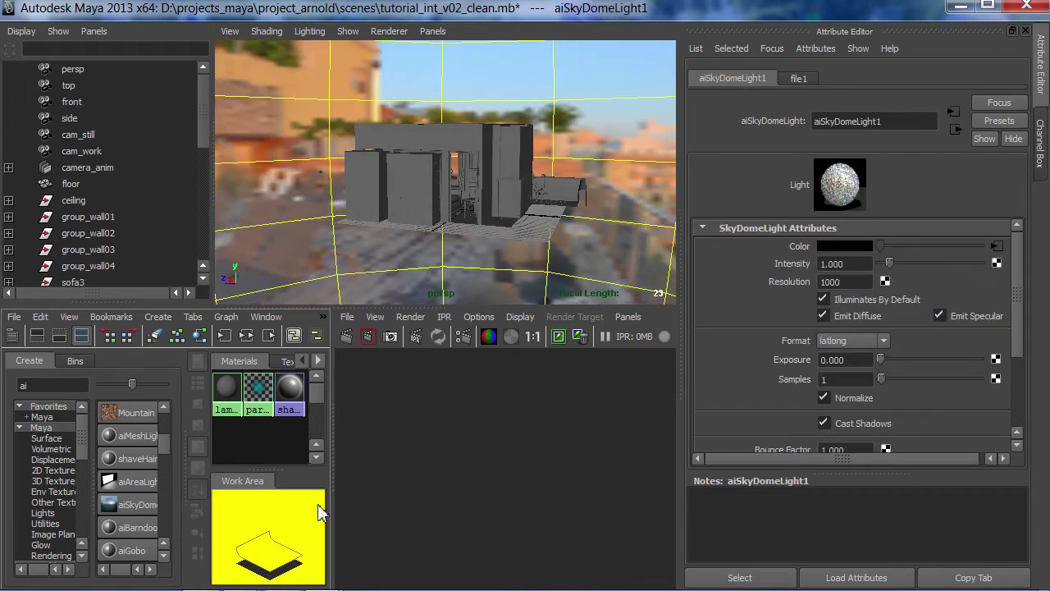
pyautogui.doubleClick(845, 285)
pyautogui.write('3000')
pyautogui.press('Return')
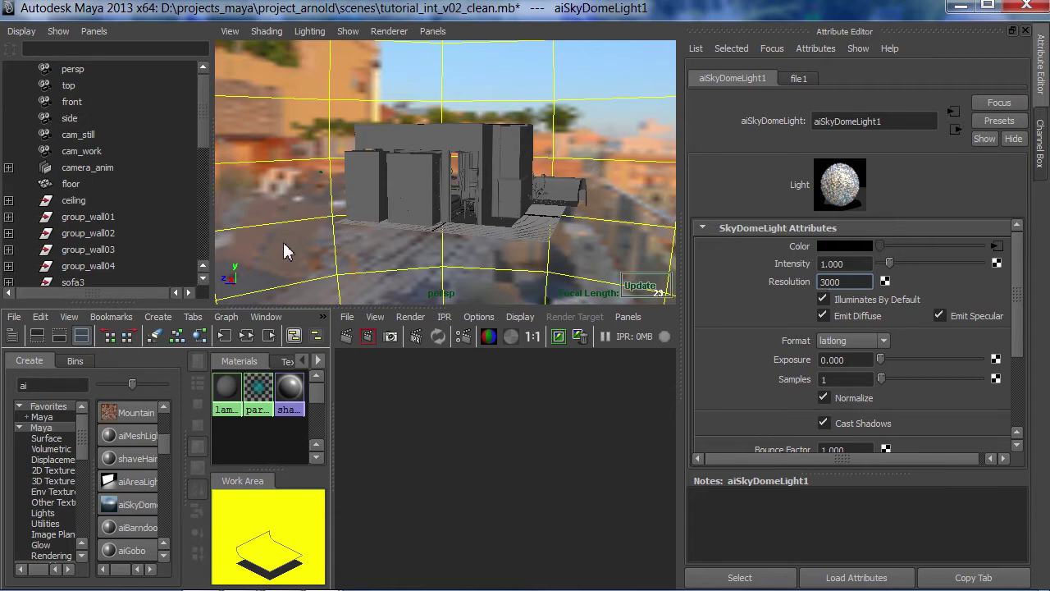
# Orbit and pull back from the building to see the sunset sky around it.
pyautogui.keyDown('alt'); pyautogui.moveTo(283, 250); pyautogui.dragTo(500, 244); pyautogui.keyUp('alt')
pyautogui.keyDown('alt'); pyautogui.moveTo(586, 171); pyautogui.dragTo(495, 182); pyautogui.keyUp('alt')
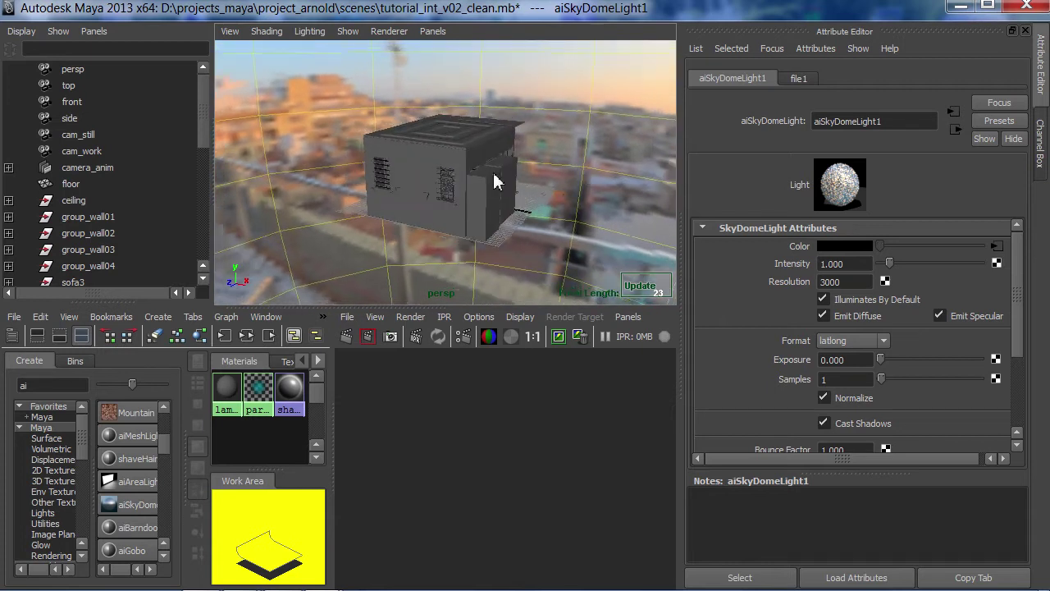
pyautogui.keyDown('alt'); pyautogui.moveTo(495, 182); pyautogui.dragTo(406, 200, button='right'); pyautogui.keyUp('alt')
pyautogui.keyDown('alt'); pyautogui.moveTo(406, 199); pyautogui.dragTo(548, 213); pyautogui.keyUp('alt')
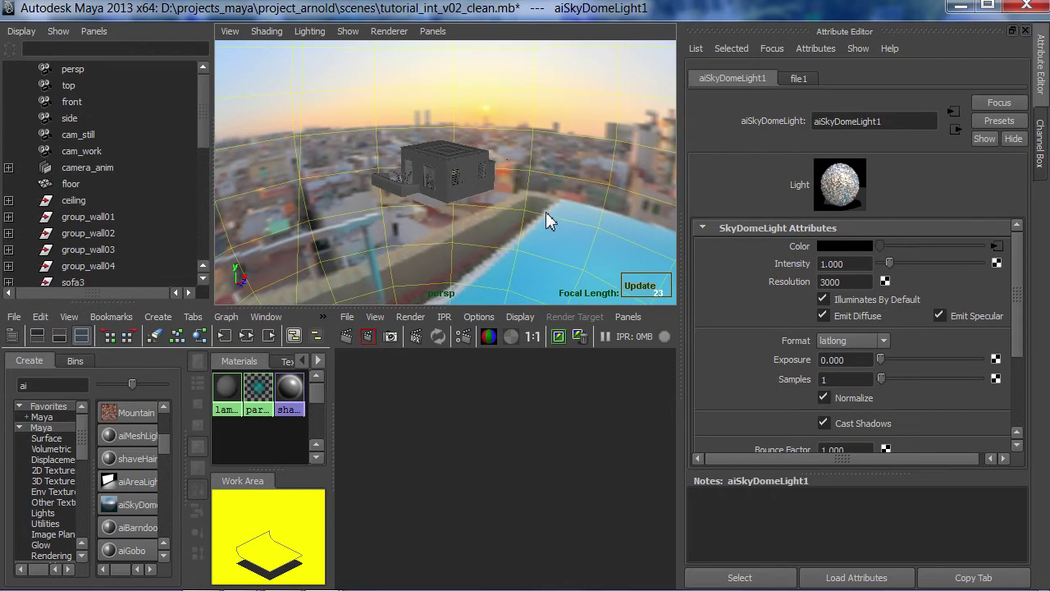
# Select the sky dome and spin it around the house with the rotate tool.
pyautogui.click(538, 130)
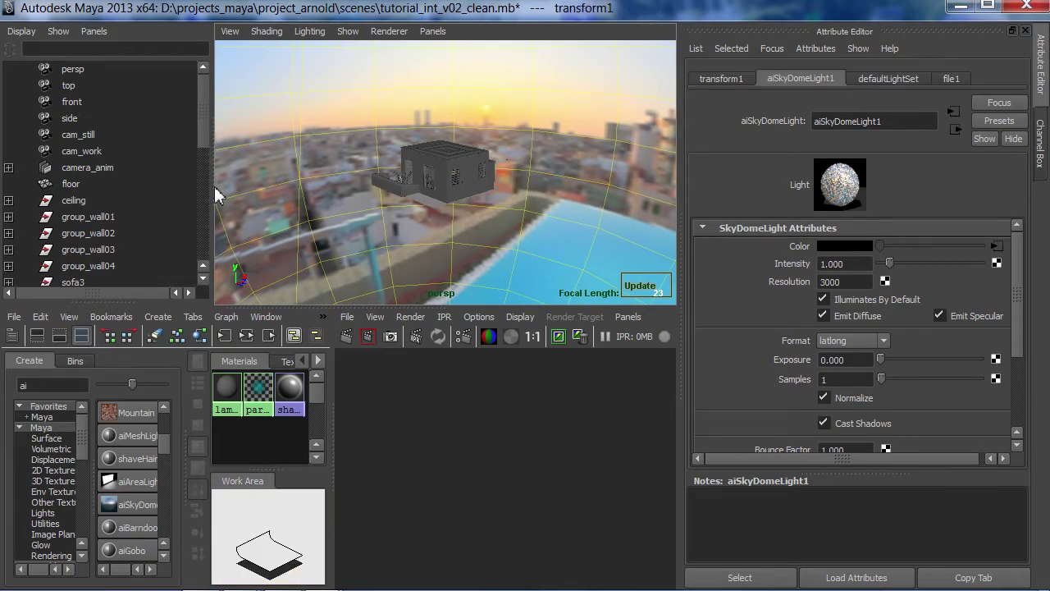
pyautogui.press('r')
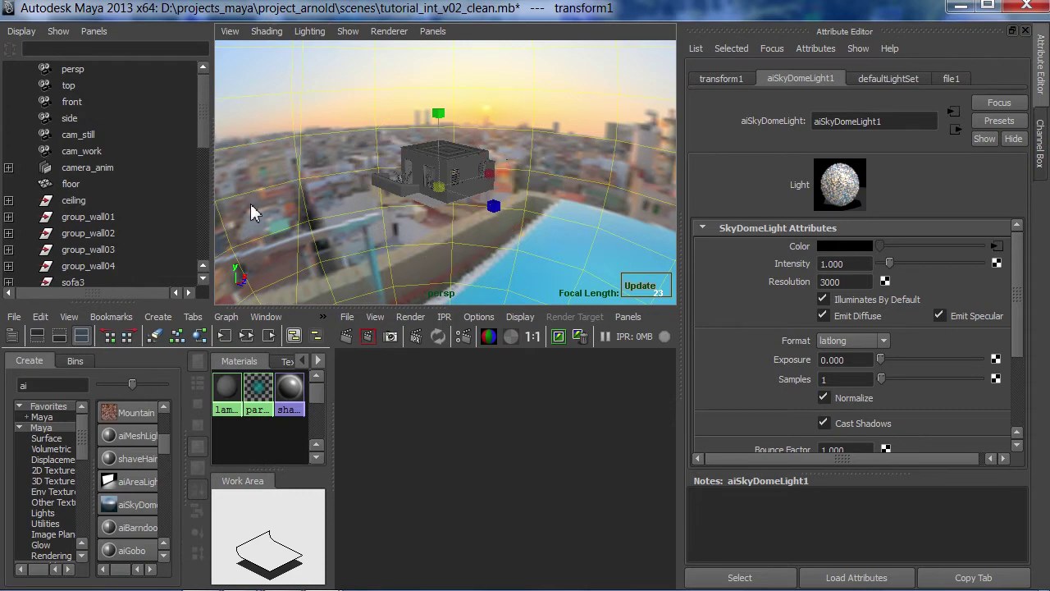
pyautogui.press('e')
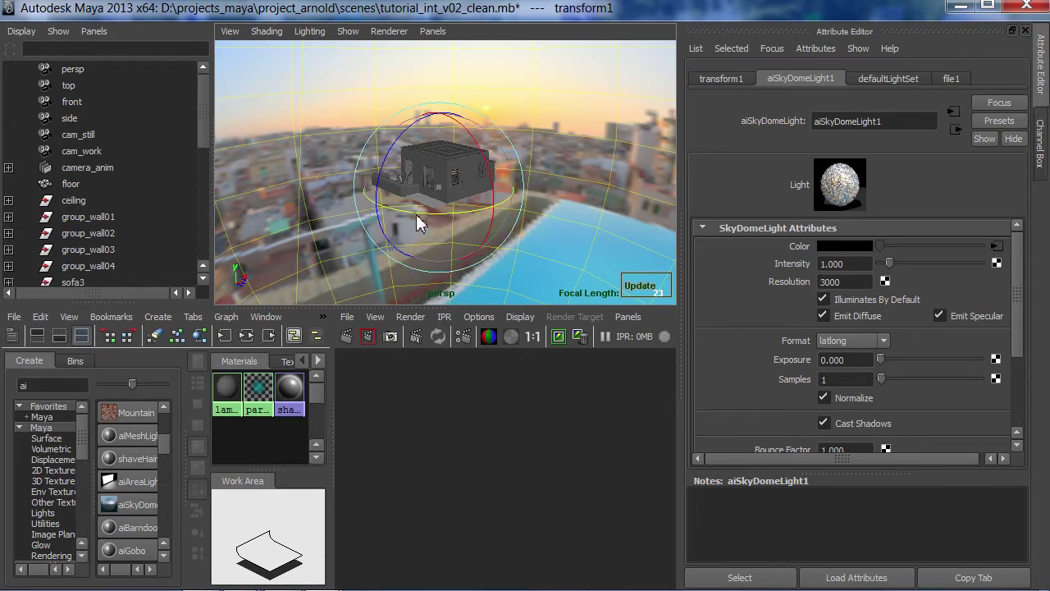
pyautogui.moveTo(417, 222); pyautogui.dragTo(506, 209)
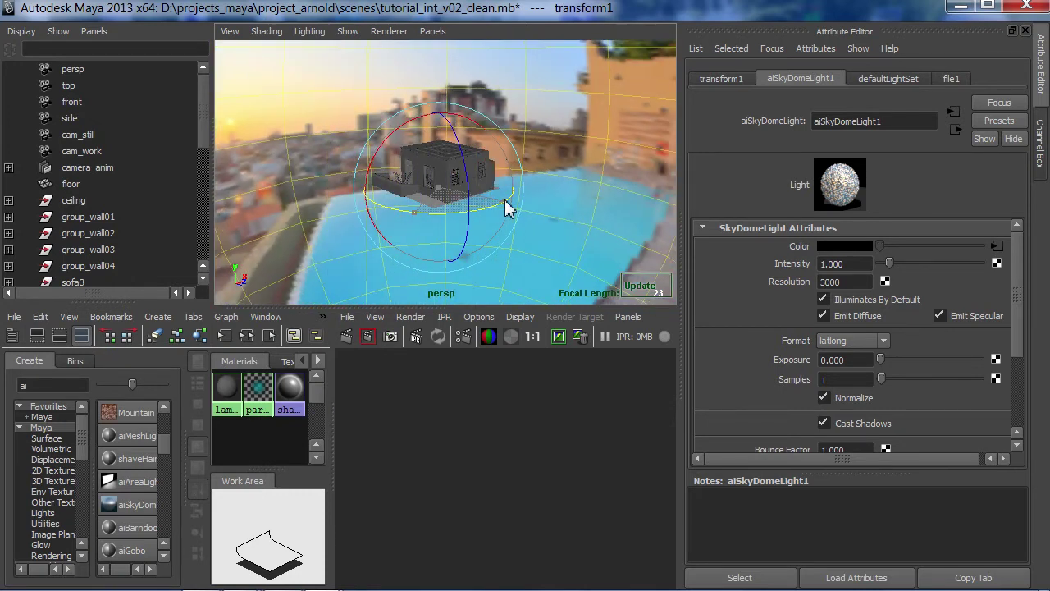
pyautogui.moveTo(403, 216); pyautogui.dragTo(283, 214)
pyautogui.keyDown('alt'); pyautogui.moveTo(453, 220); pyautogui.dragTo(530, 234); pyautogui.keyUp('alt')
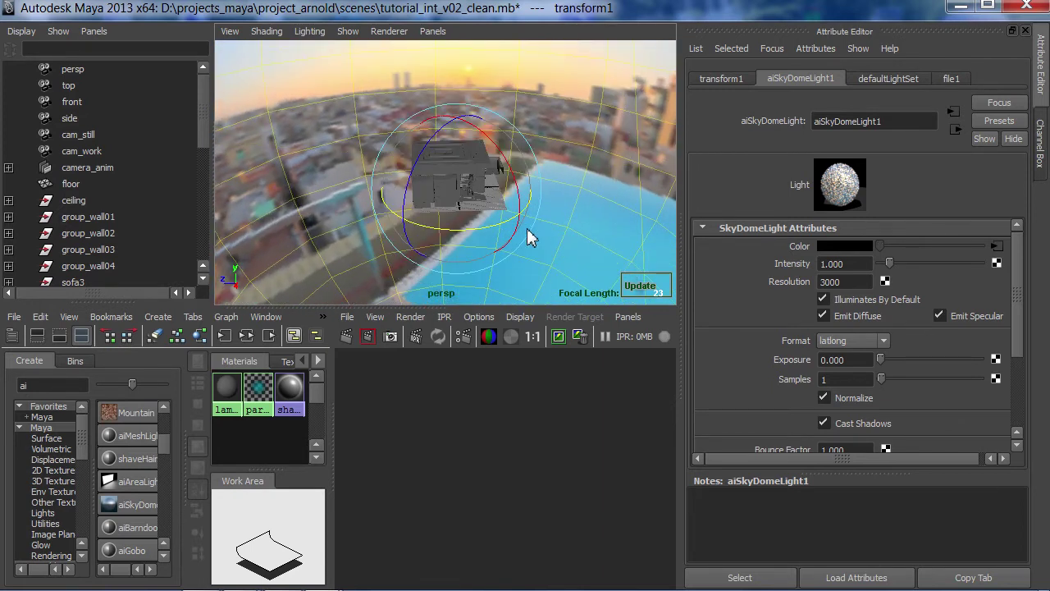
# Enter 135 for the dome's Rotate Y in the Channel Box and check the sunset behind the house.
pyautogui.click(1040, 143)
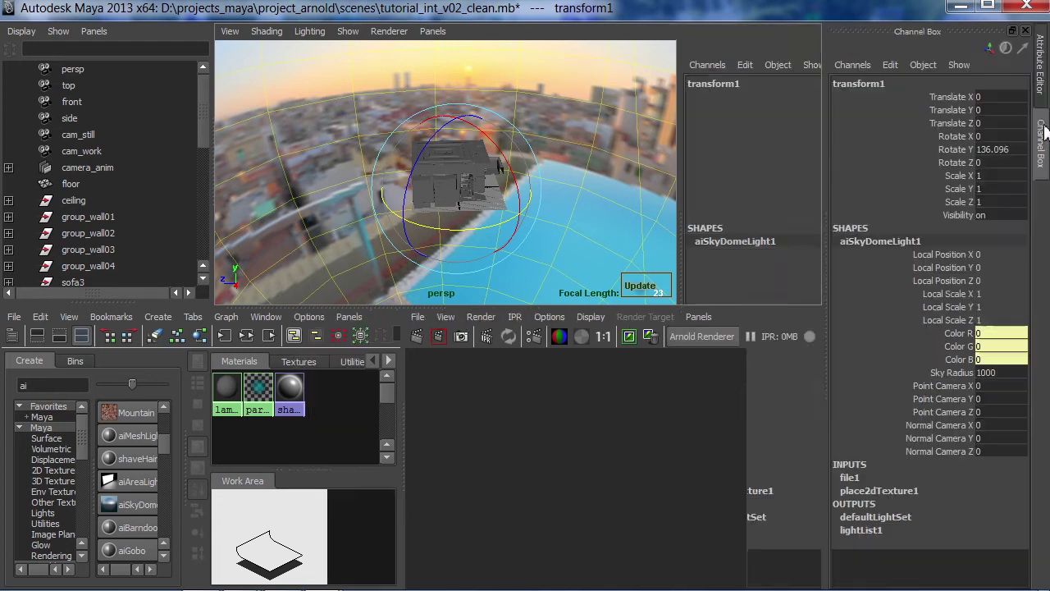
pyautogui.click(1005, 150)
pyautogui.click(1007, 150)
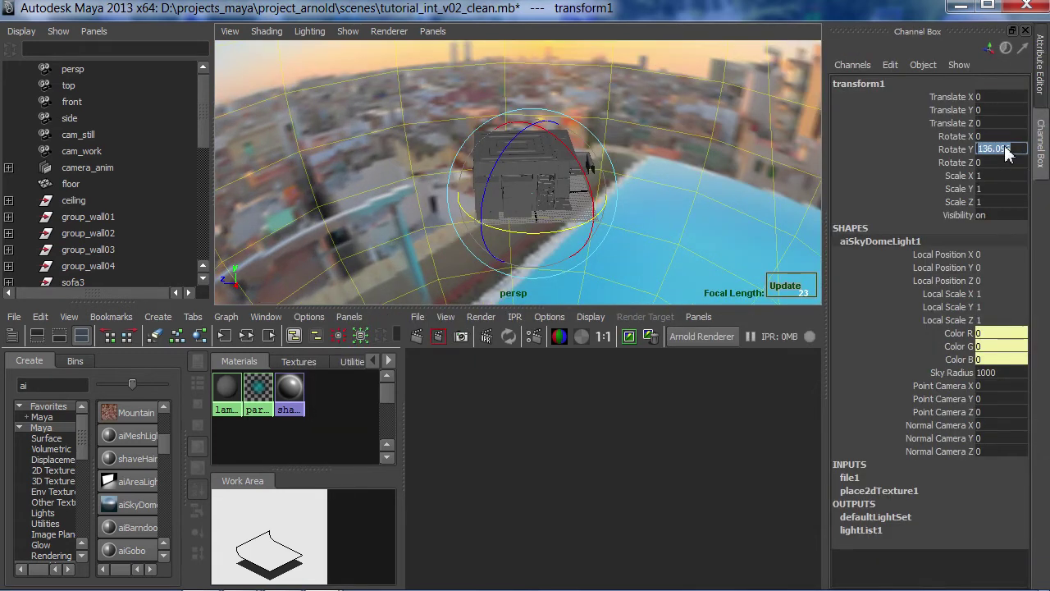
pyautogui.write('135')
pyautogui.press('Return')
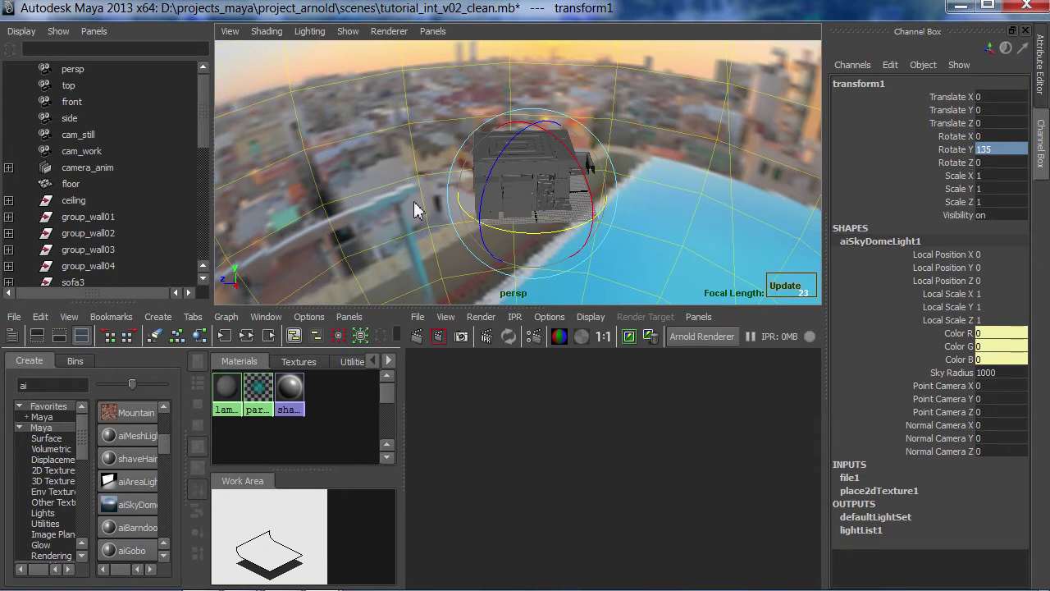
pyautogui.keyDown('alt'); pyautogui.moveTo(418, 206); pyautogui.dragTo(406, 145); pyautogui.keyUp('alt')
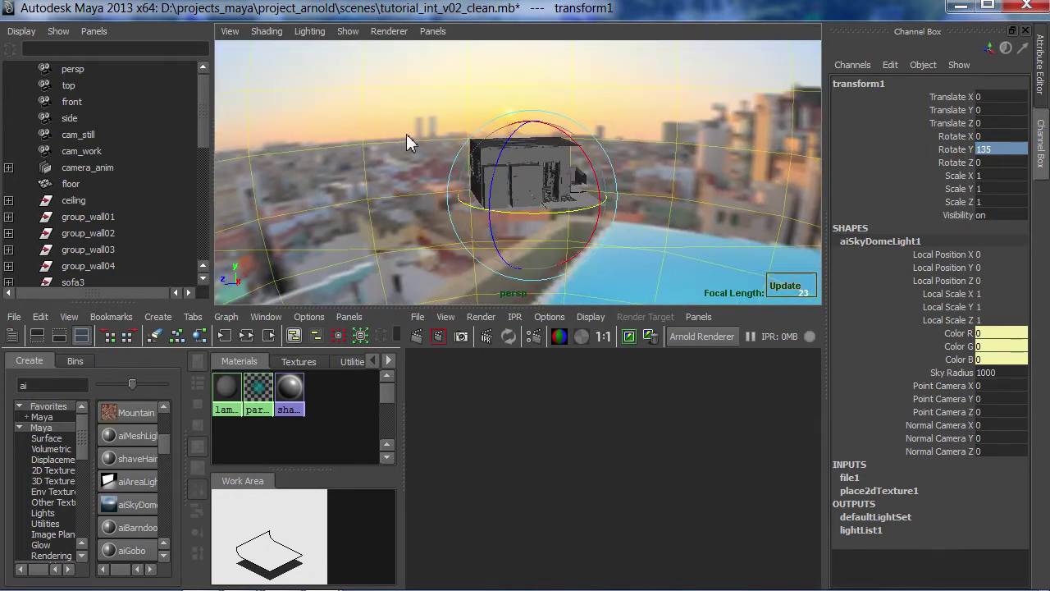
pyautogui.keyDown('alt'); pyautogui.moveTo(405, 145); pyautogui.dragTo(612, 150, button='right'); pyautogui.keyUp('alt')
pyautogui.keyDown('alt'); pyautogui.moveTo(612, 150); pyautogui.dragTo(694, 188); pyautogui.keyUp('alt')
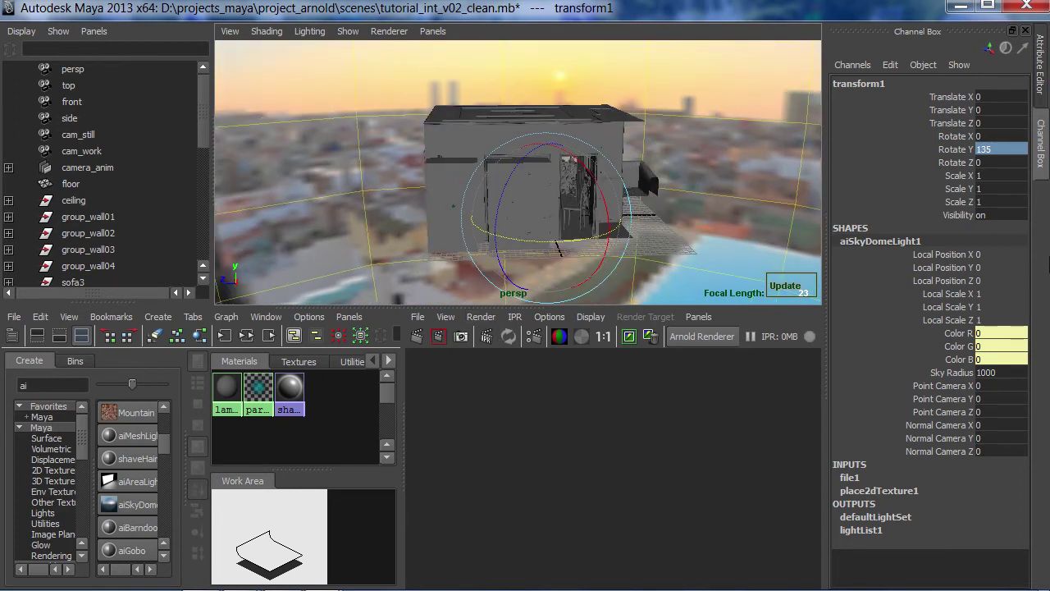
pyautogui.click(1041, 88)
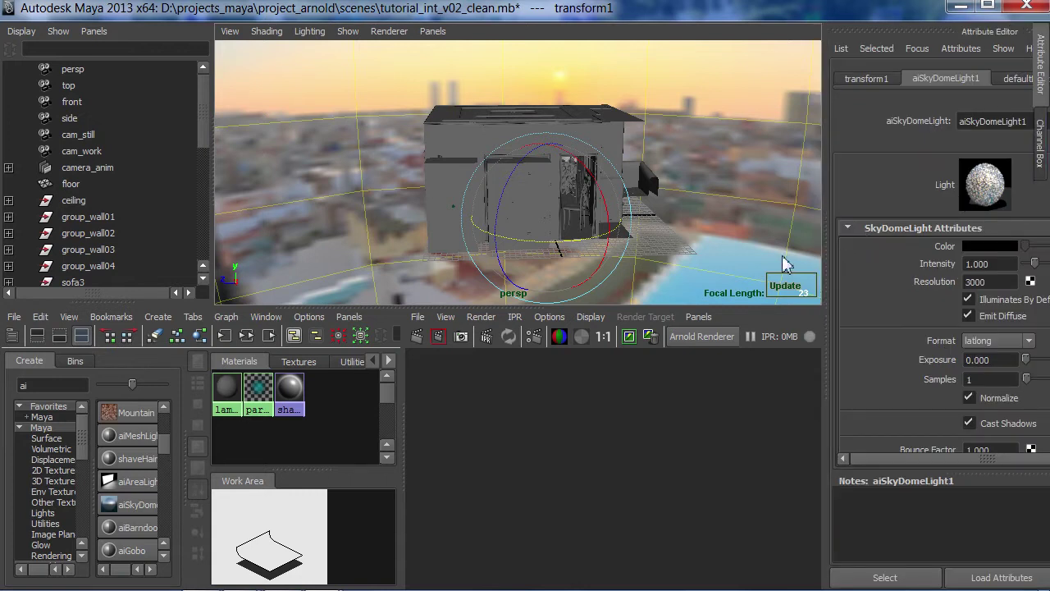
# Raise the sky dome's Exposure in stages through 2 and 3 to 4.
pyautogui.moveTo(828, 261); pyautogui.dragTo(745, 263)
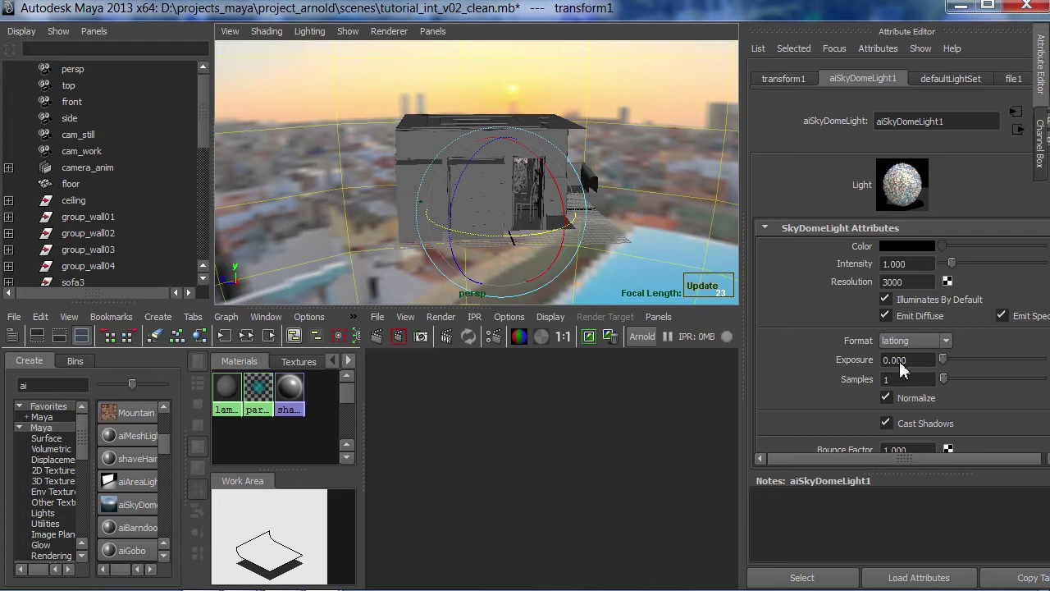
pyautogui.click(891, 361)
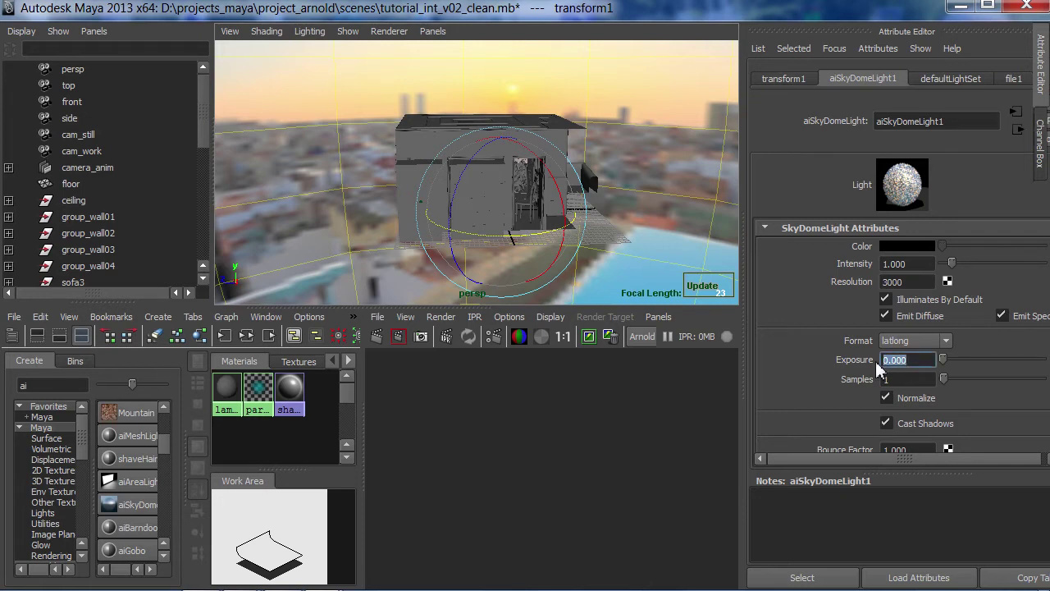
pyautogui.write('2')
pyautogui.press('Return')
pyautogui.press('Tab')
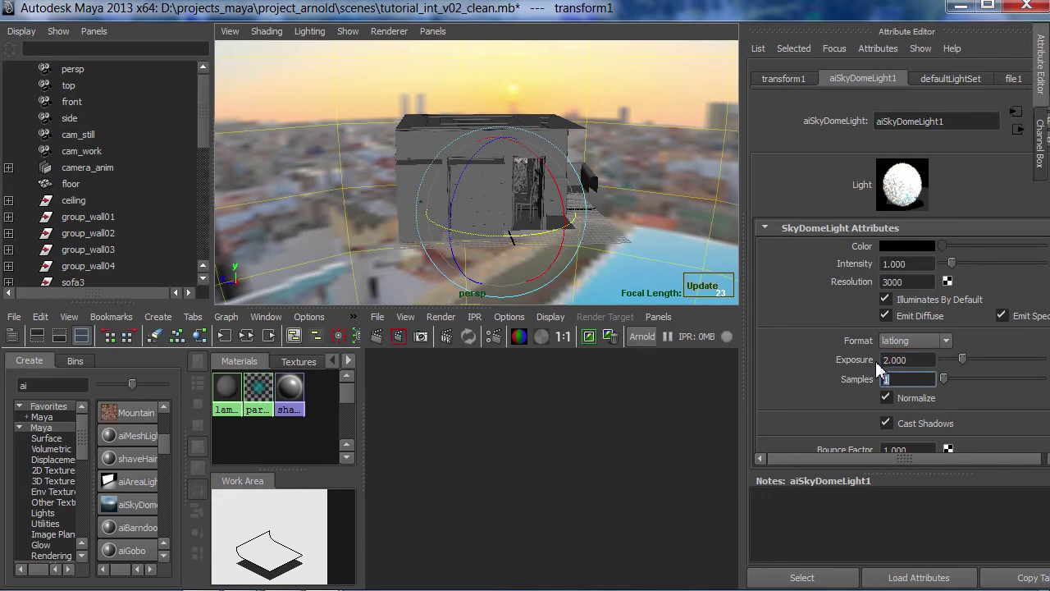
pyautogui.press('BackSpace')
pyautogui.click(912, 361)
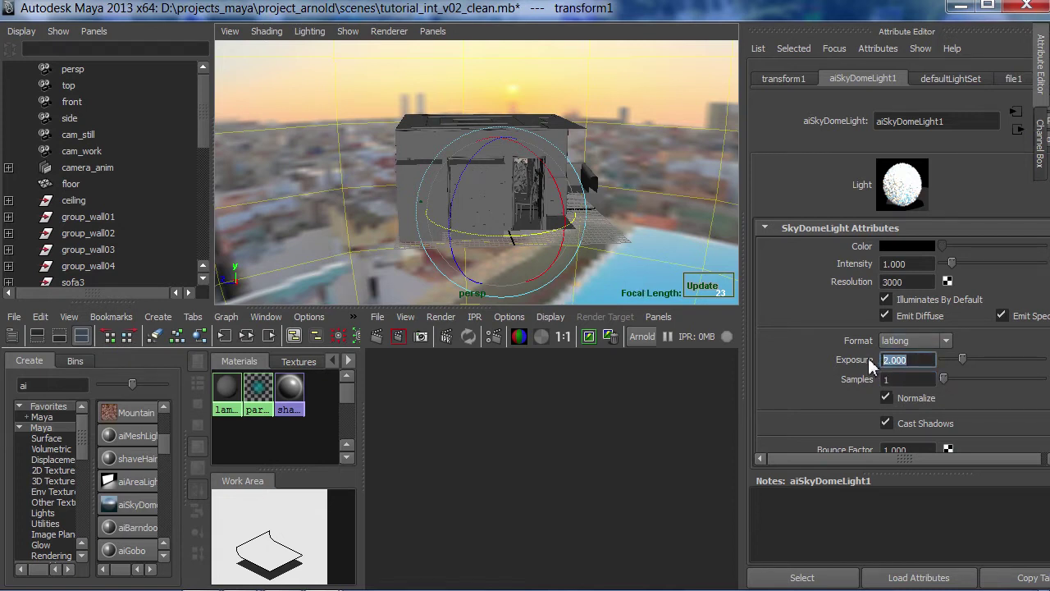
pyautogui.write('3')
pyautogui.press('Return')
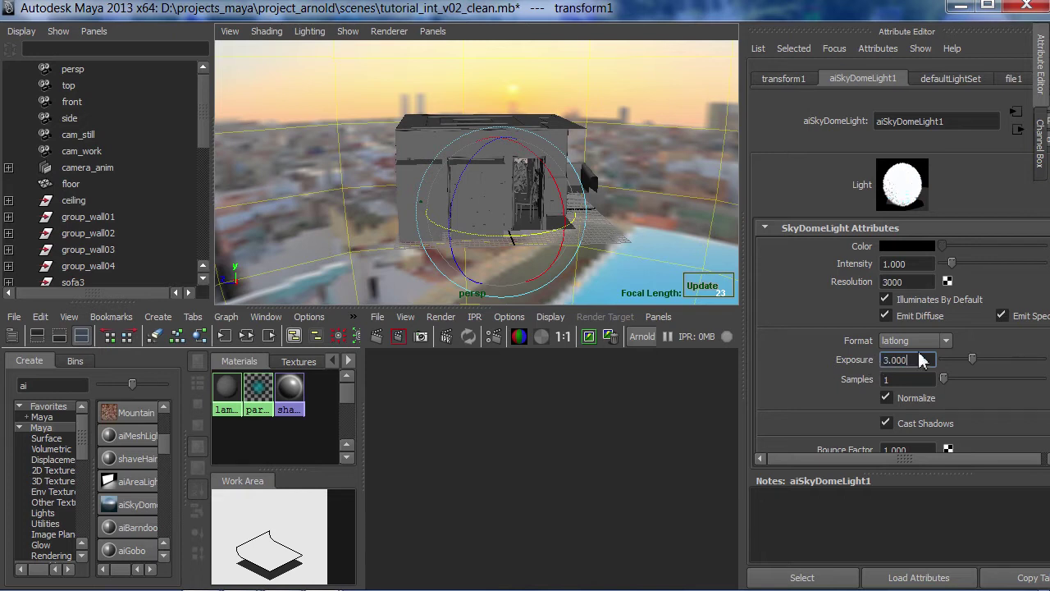
pyautogui.moveTo(922, 361); pyautogui.dragTo(828, 370)
pyautogui.write('4')
pyautogui.press('Return')
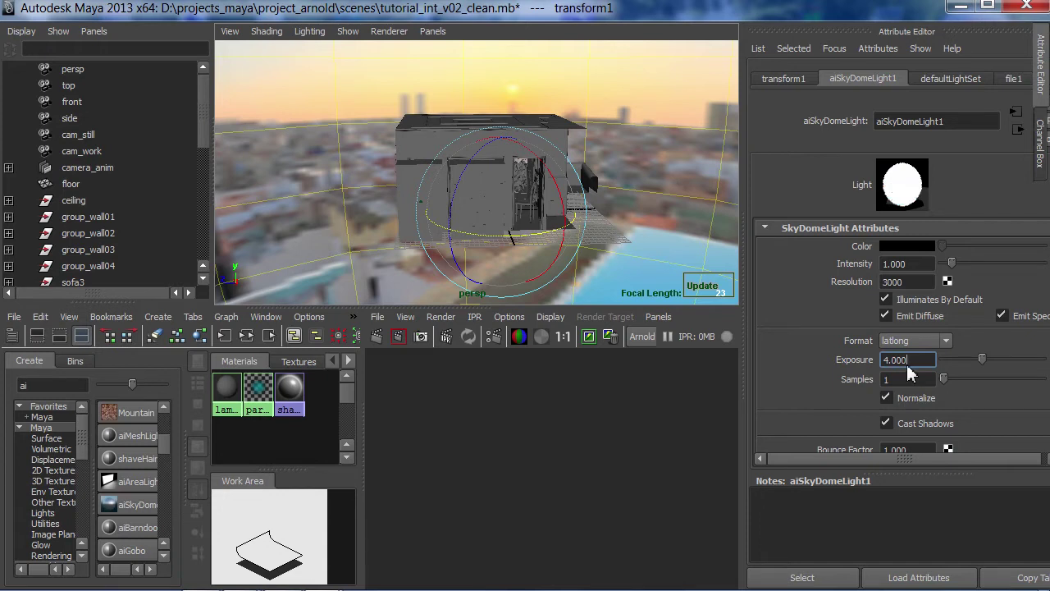
# Lock the sky dome's Intensity attribute at 1.000.
pyautogui.rightClick(905, 264)
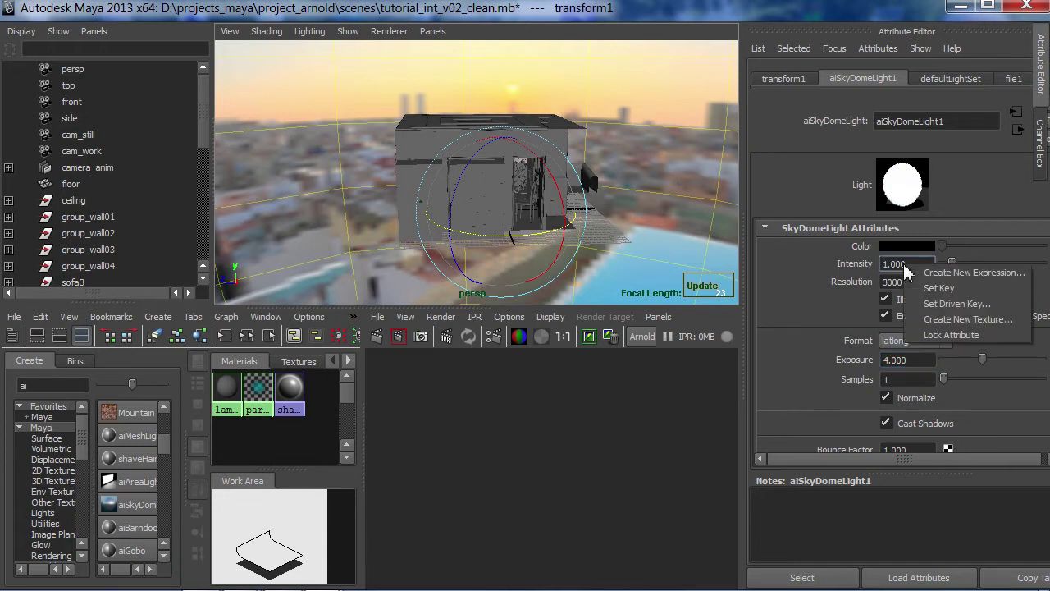
pyautogui.click(951, 334)
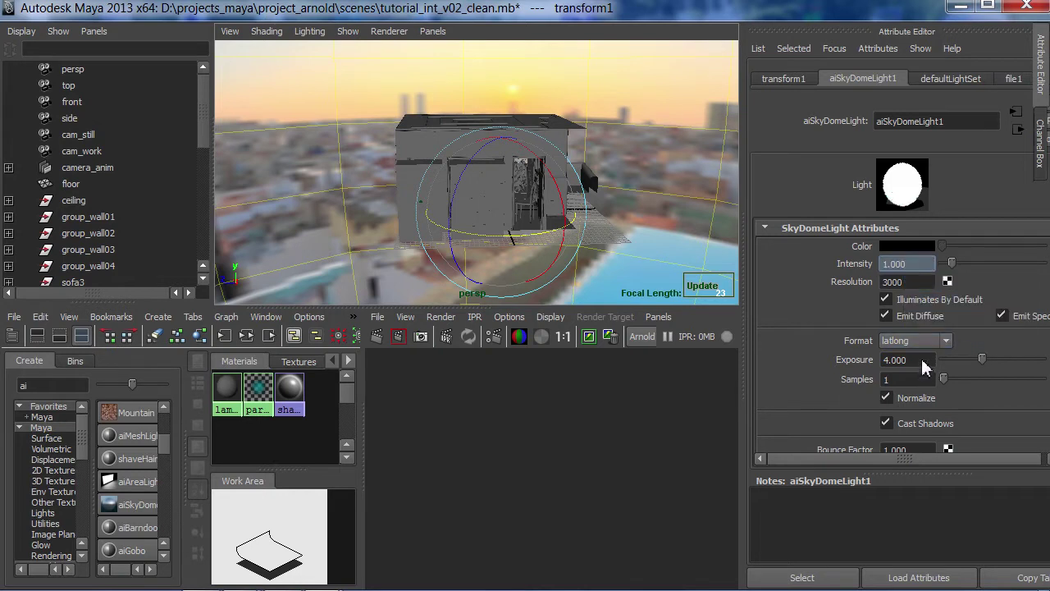
pyautogui.click(921, 361)
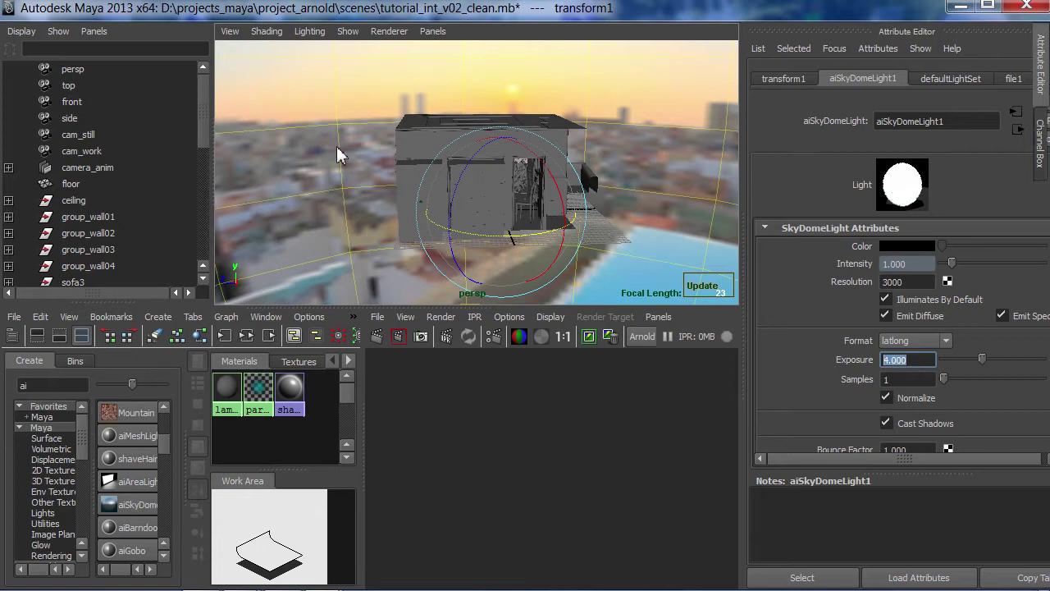
# Look through cam_still in the viewport and leave the dome's Format at latlong.
pyautogui.click(441, 38)
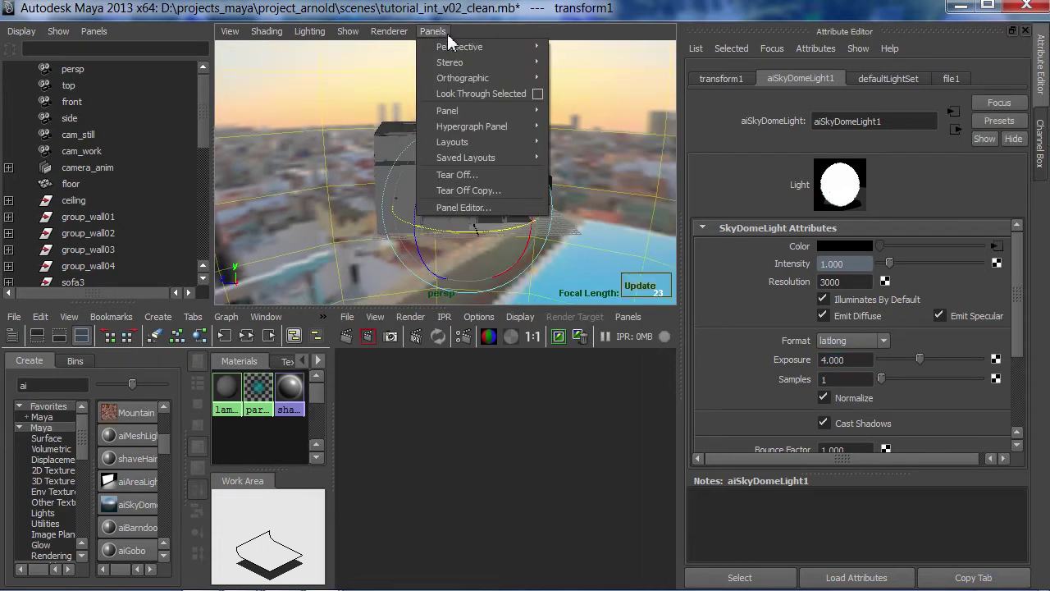
pyautogui.moveTo(454, 51)
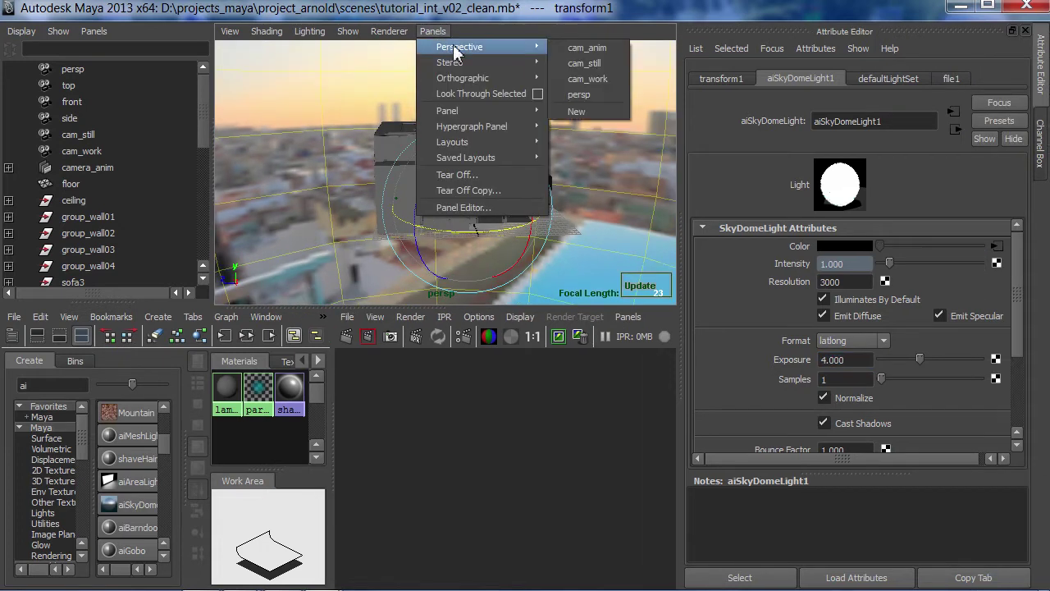
pyautogui.click(598, 63)
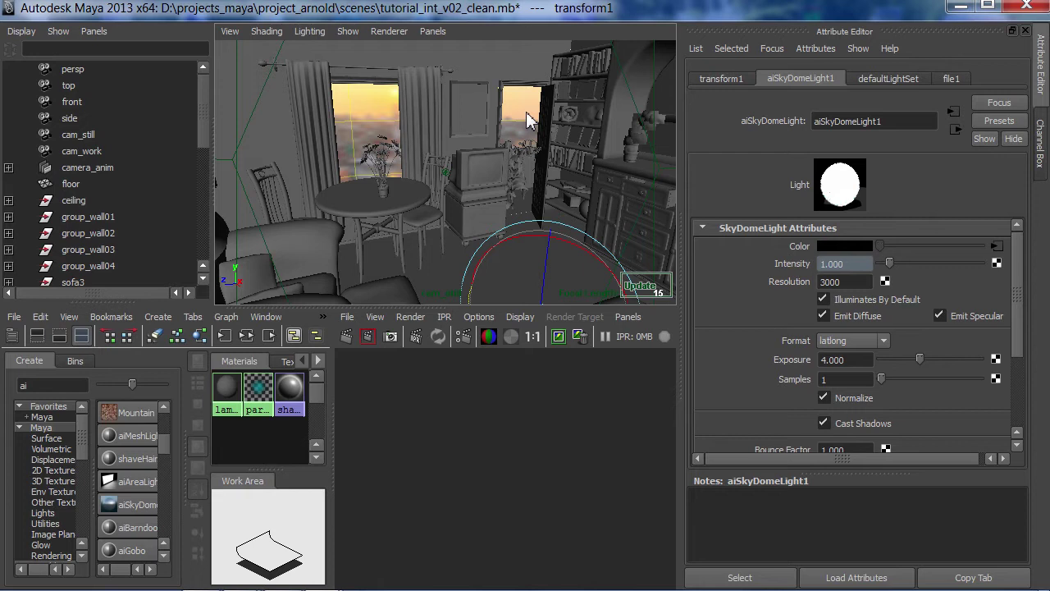
pyautogui.click(854, 348)
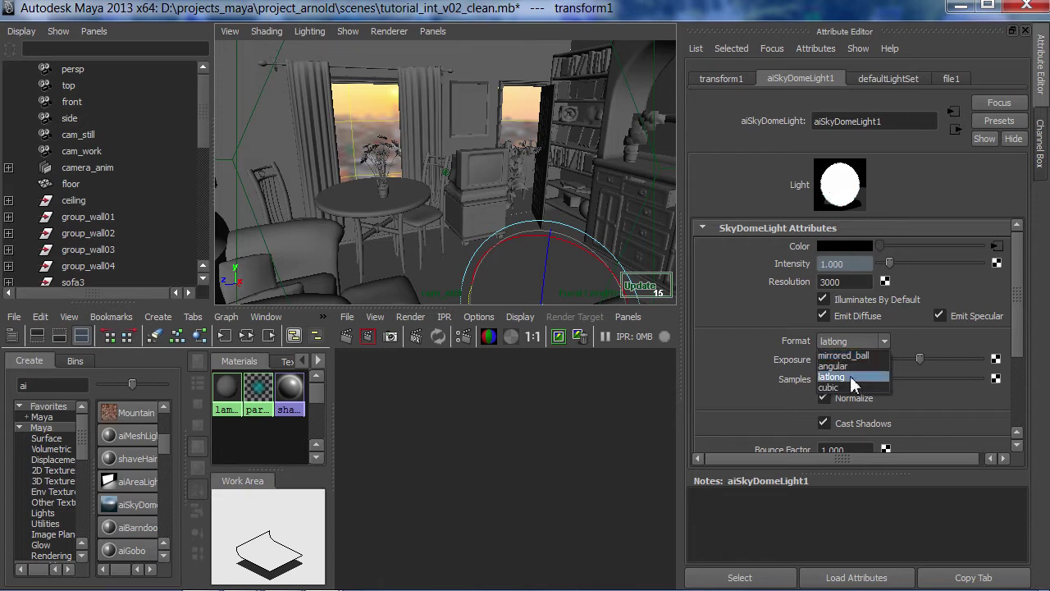
pyautogui.click(854, 379)
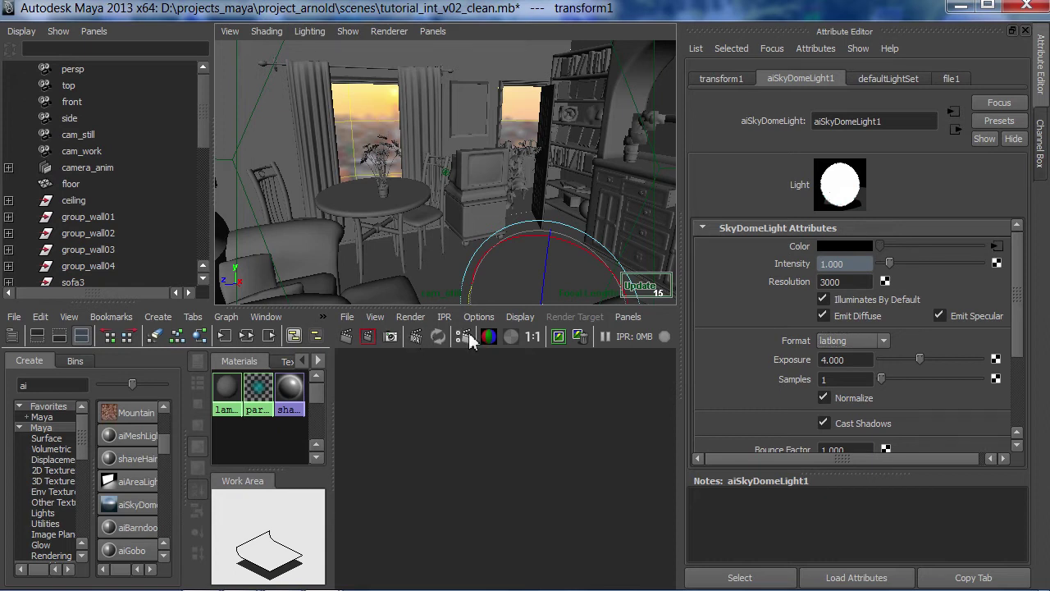
pyautogui.click(466, 336)
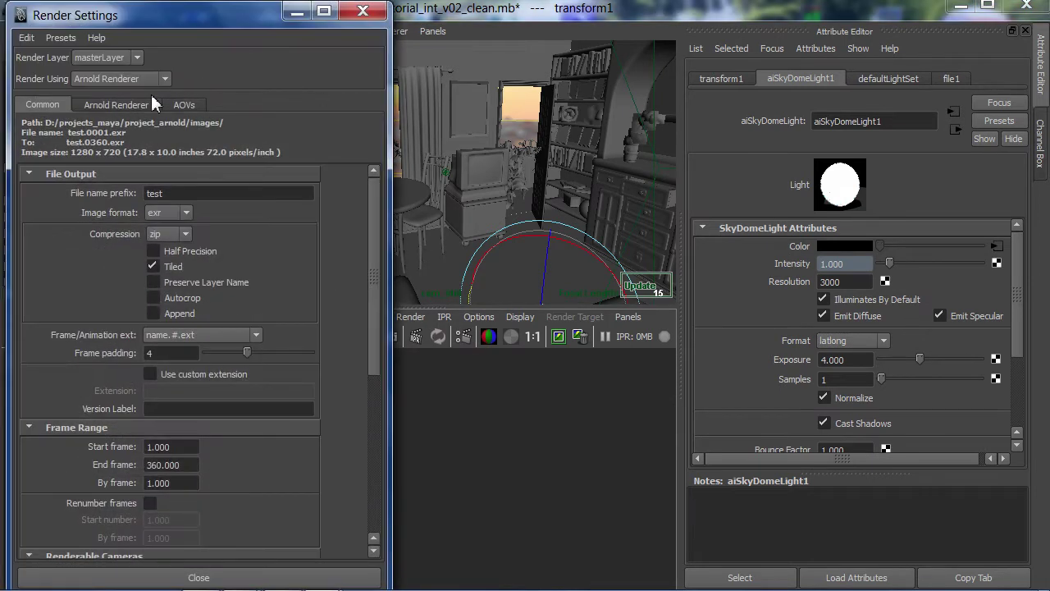
pyautogui.click(109, 81)
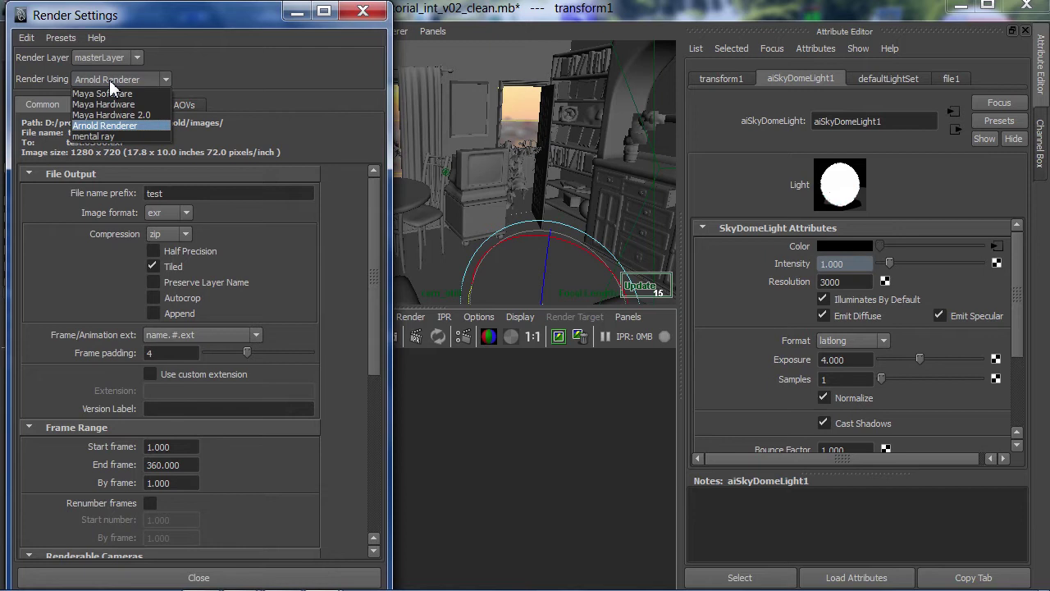
pyautogui.click(109, 80)
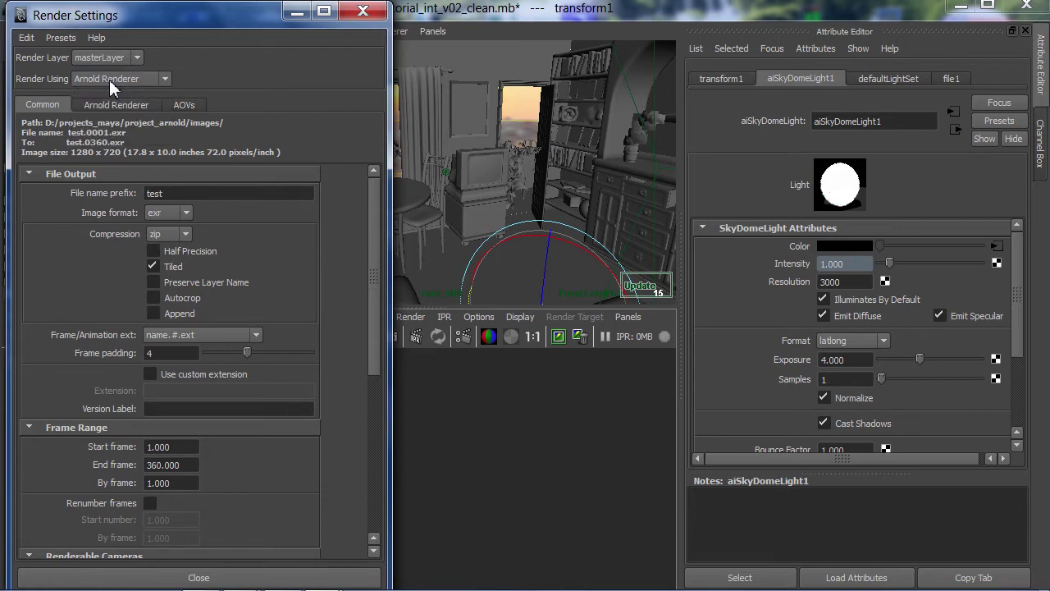
pyautogui.click(111, 105)
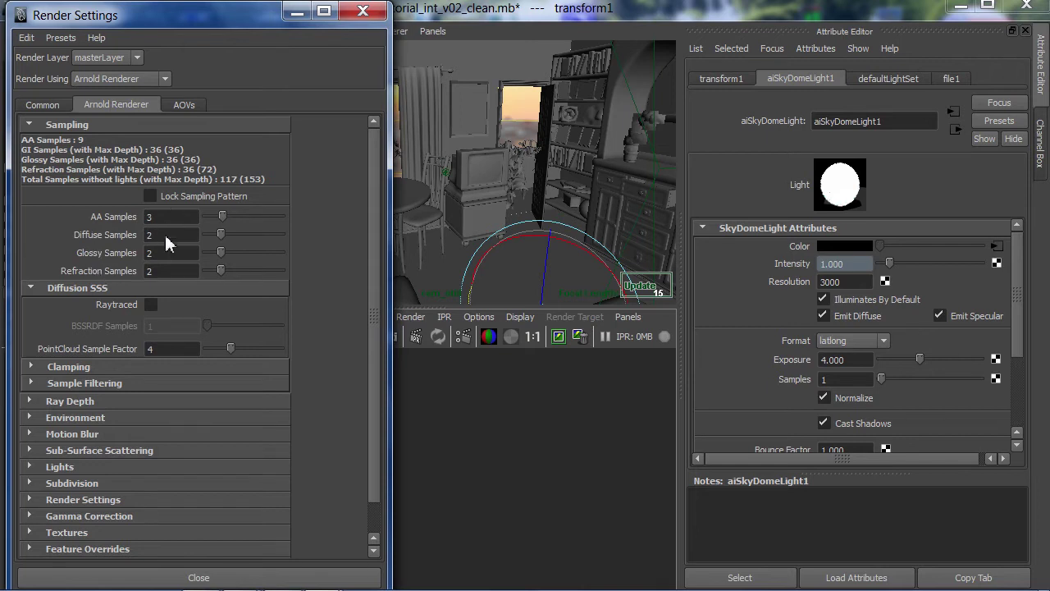
pyautogui.click(105, 515)
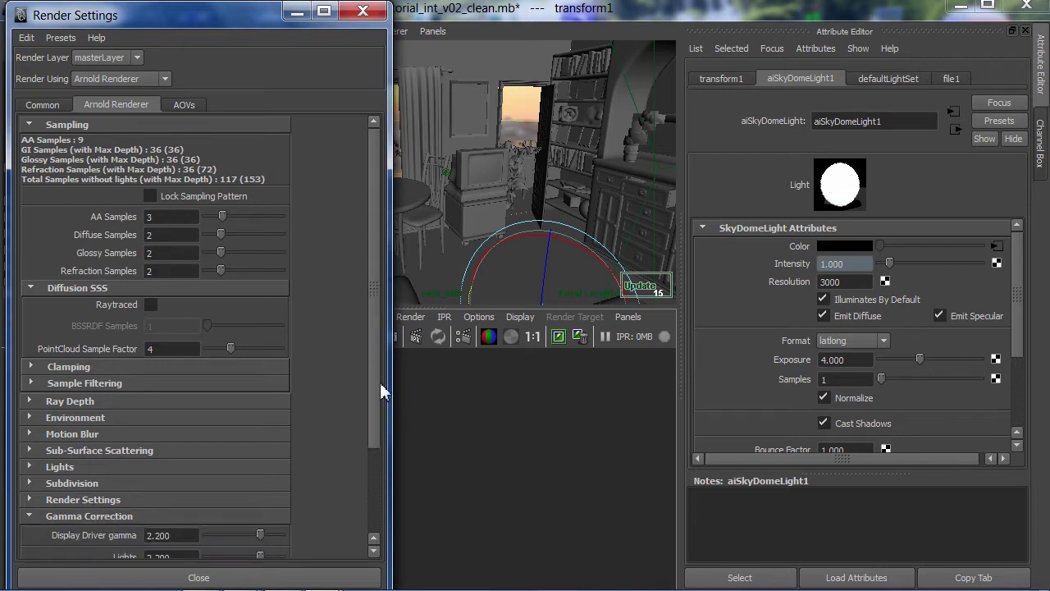
pyautogui.moveTo(374, 382); pyautogui.dragTo(376, 542)
pyautogui.click(297, 11)
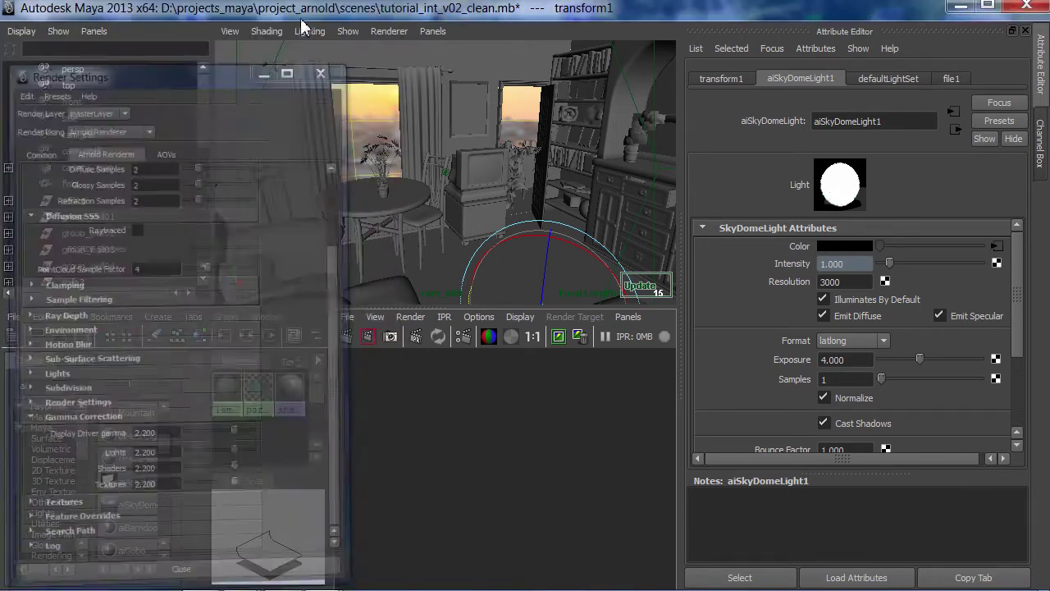
# Render the cam_still view in the Render View and maximize that panel.
pyautogui.rightClick(477, 396)
pyautogui.moveTo(513, 433)
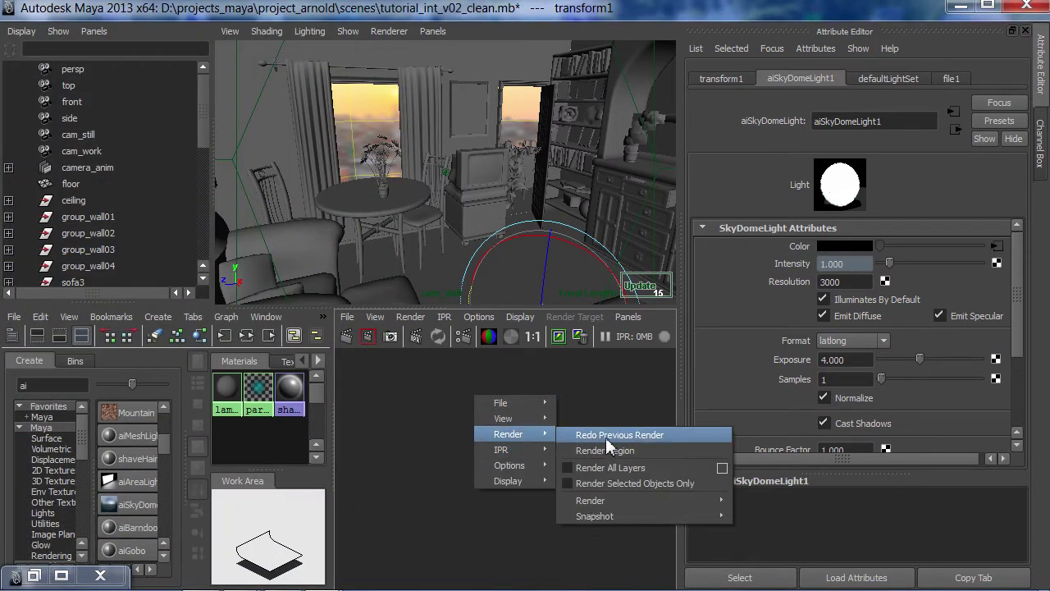
pyautogui.moveTo(720, 502)
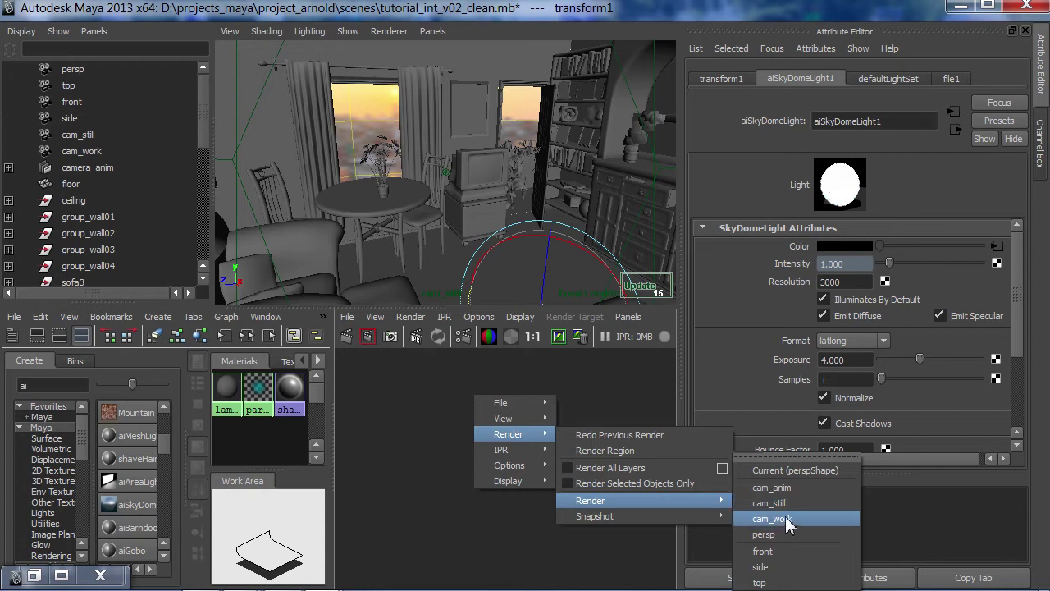
pyautogui.click(800, 504)
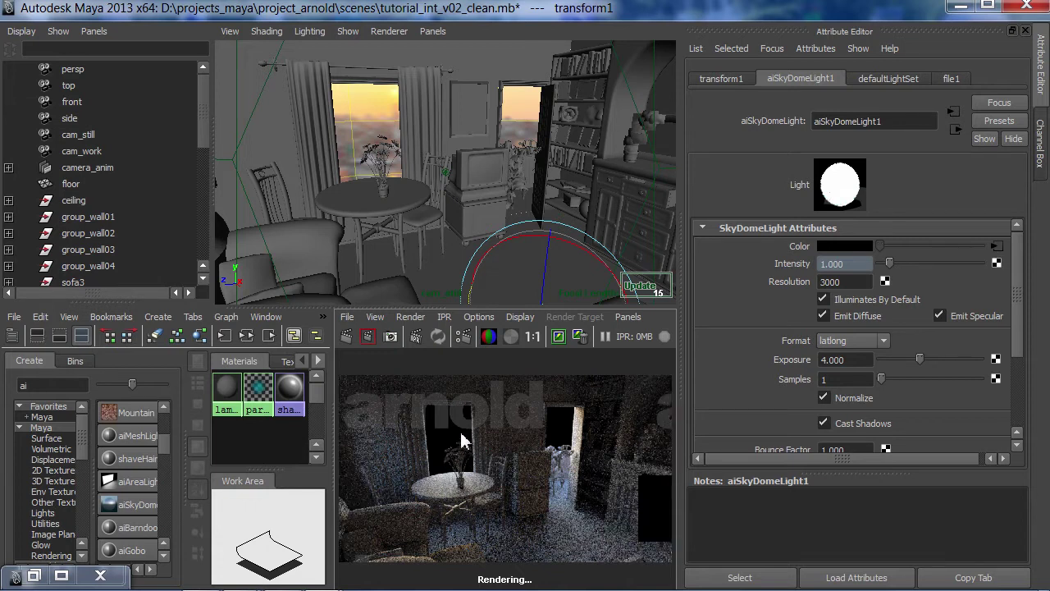
pyautogui.press('space')
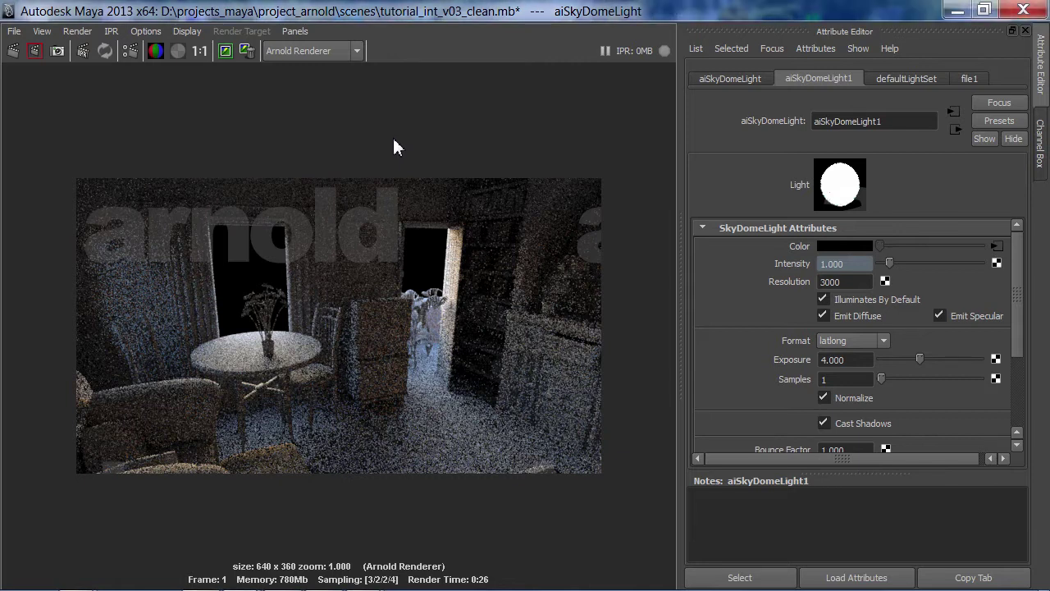
# In Arnold Renderer Gamma Correction, enter 1 for Display Driver gamma, leaving lights, shaders and textures at 2.200.
pyautogui.click(131, 52)
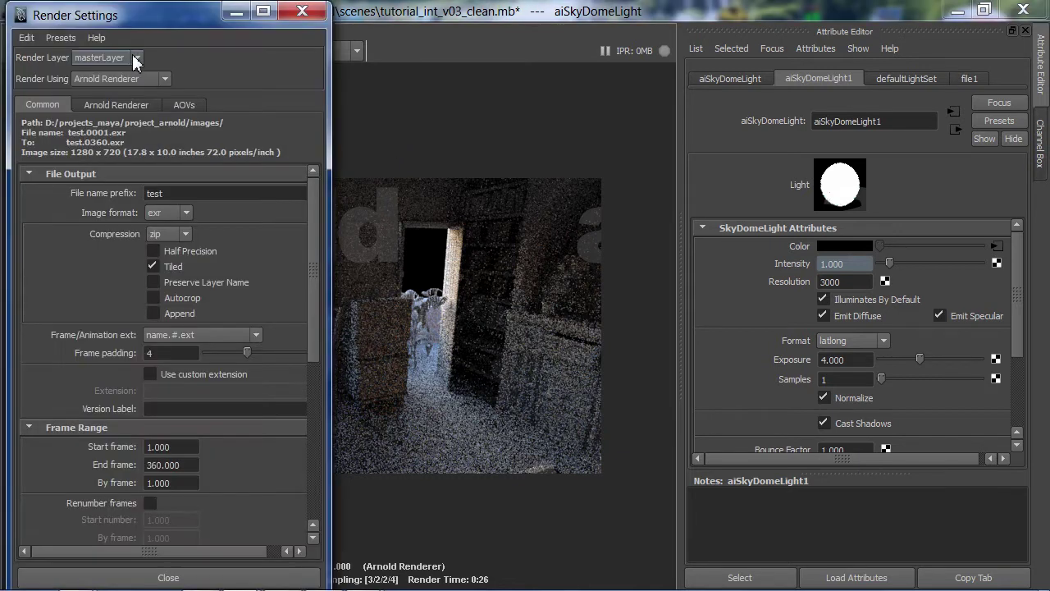
pyautogui.click(128, 104)
pyautogui.scroll(-2, 315, 230)
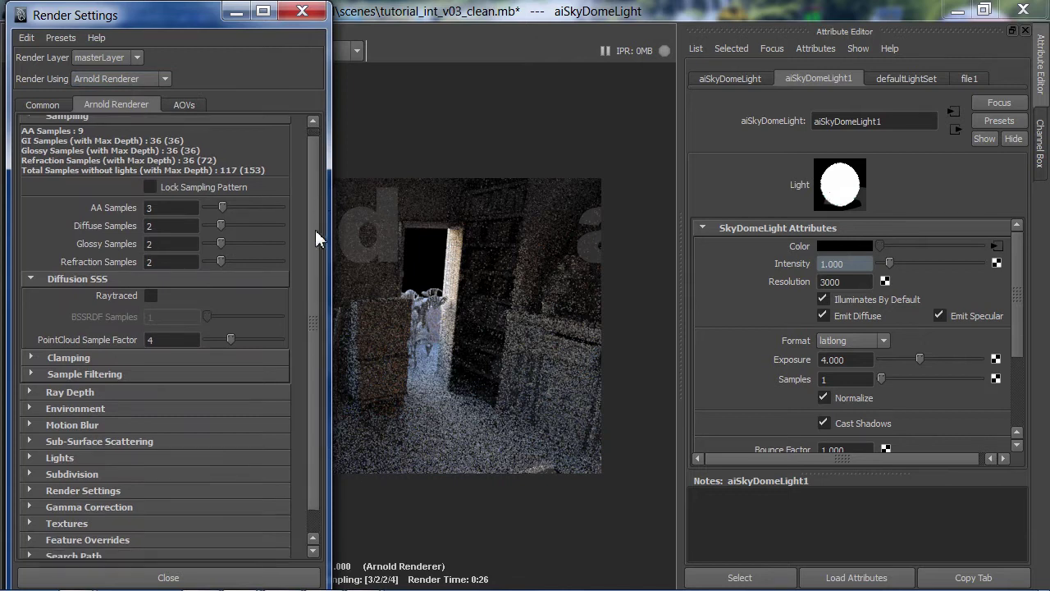
pyautogui.scroll(-1, 298, 371)
pyautogui.click(70, 481)
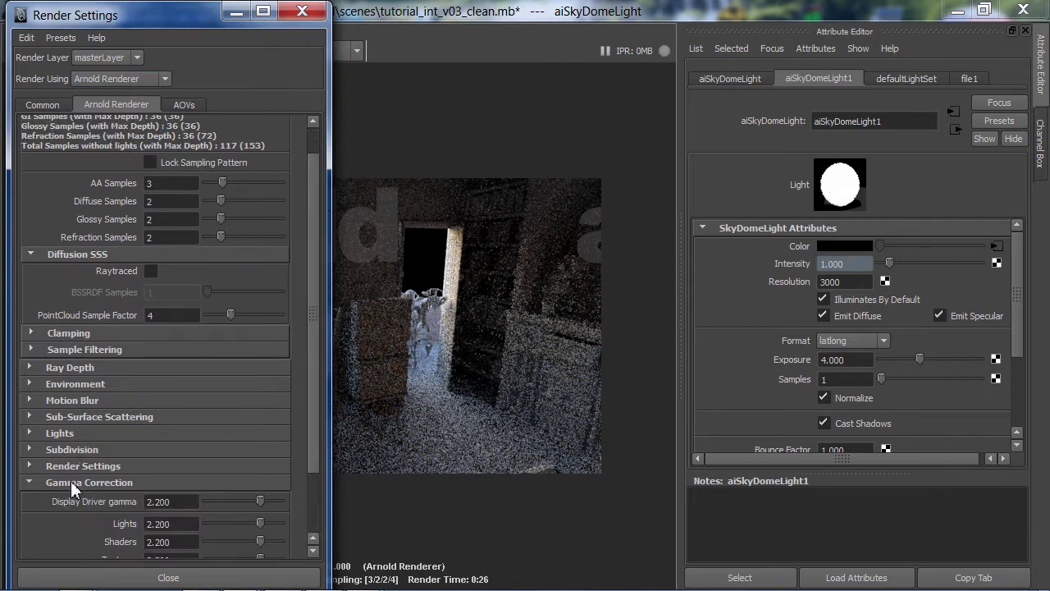
pyautogui.scroll(-3, 305, 508)
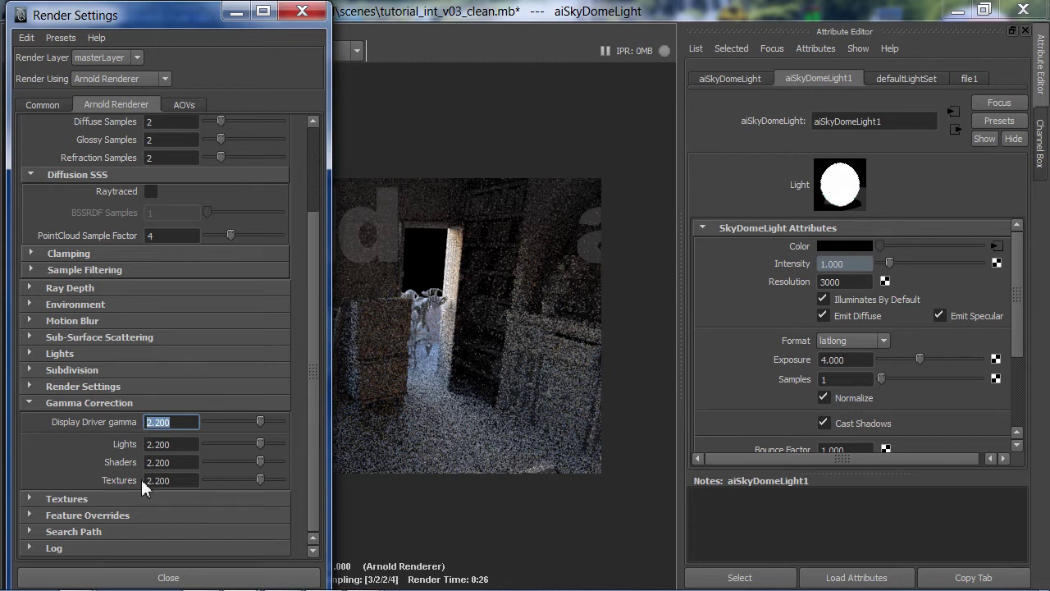
pyautogui.click(175, 480)
pyautogui.click(171, 422)
pyautogui.write('1')
pyautogui.press('Tab')
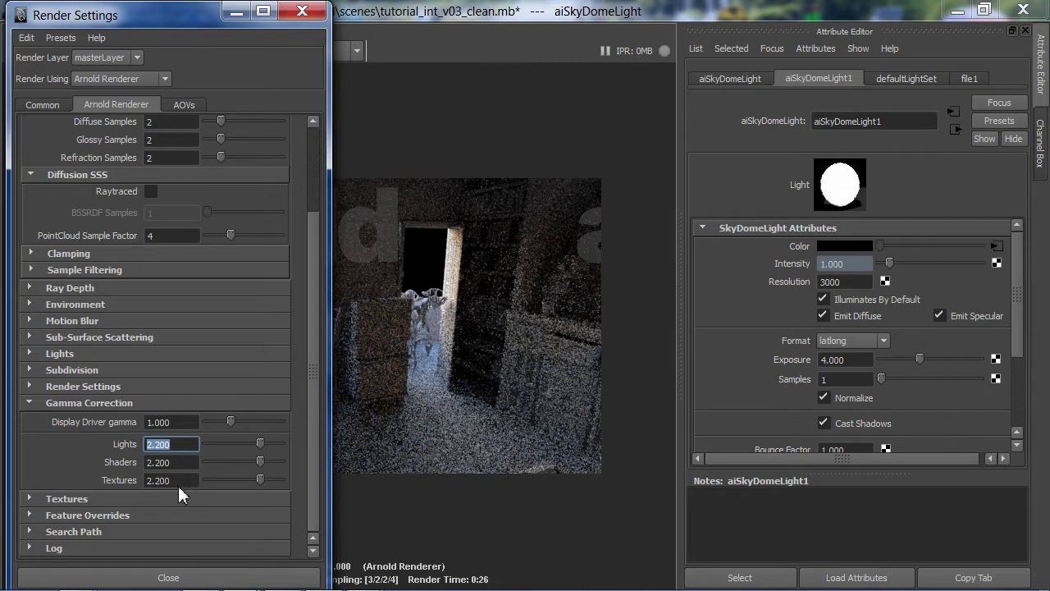
pyautogui.moveTo(178, 484); pyautogui.dragTo(145, 483)
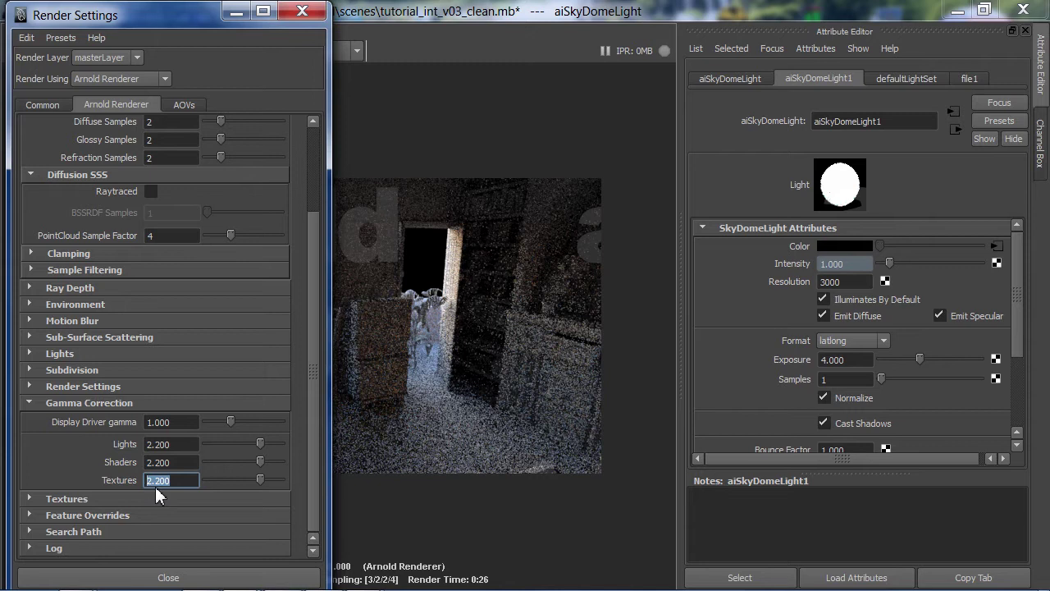
# Set Render View colour management to Linear sRGB image and sRGB display, then close Render Settings.
pyautogui.click(185, 422)
pyautogui.rightClick(507, 349)
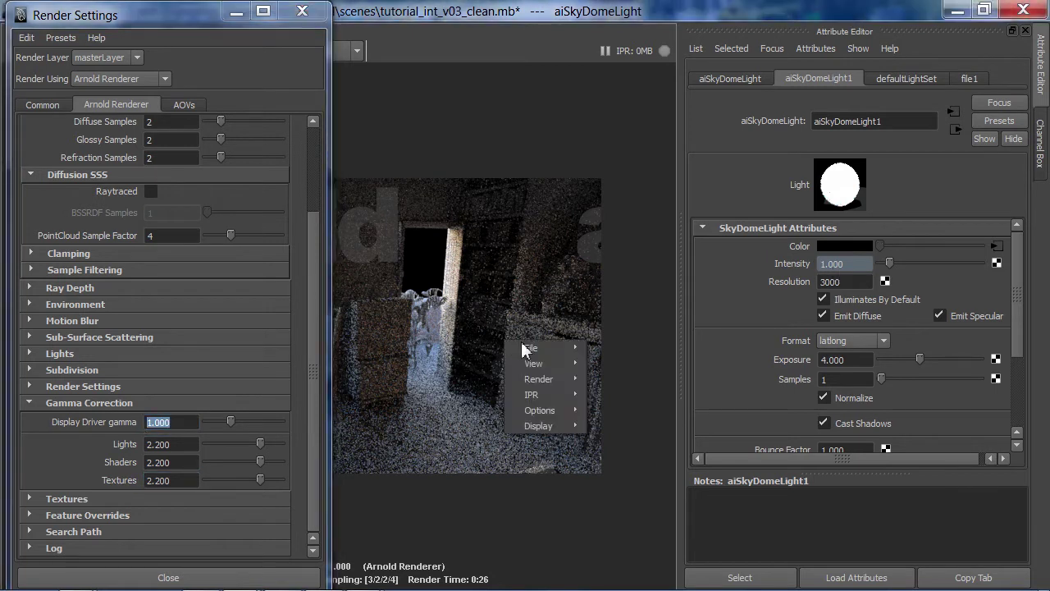
pyautogui.moveTo(552, 426)
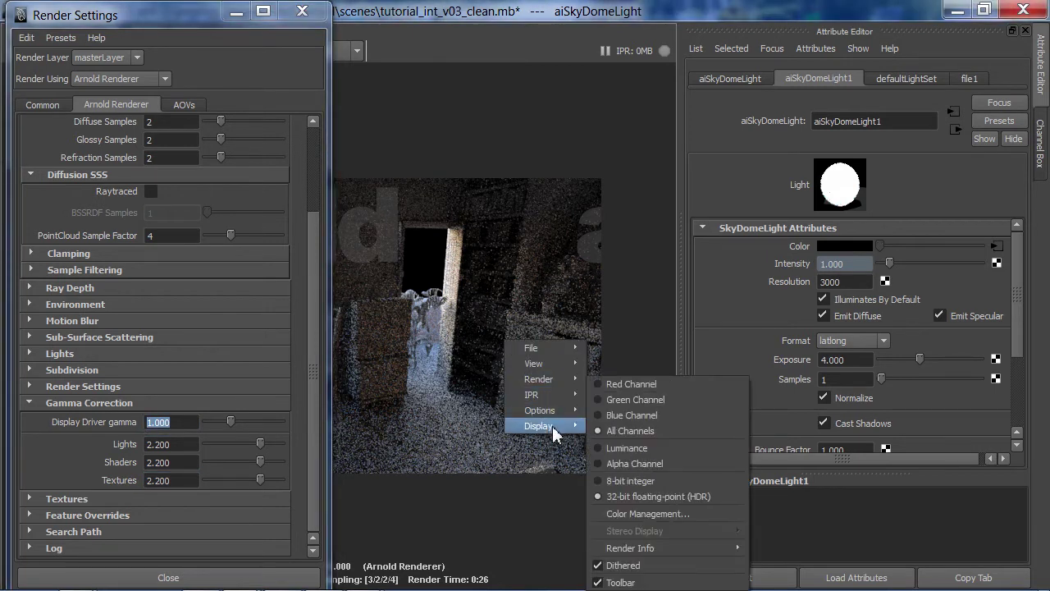
pyautogui.click(630, 513)
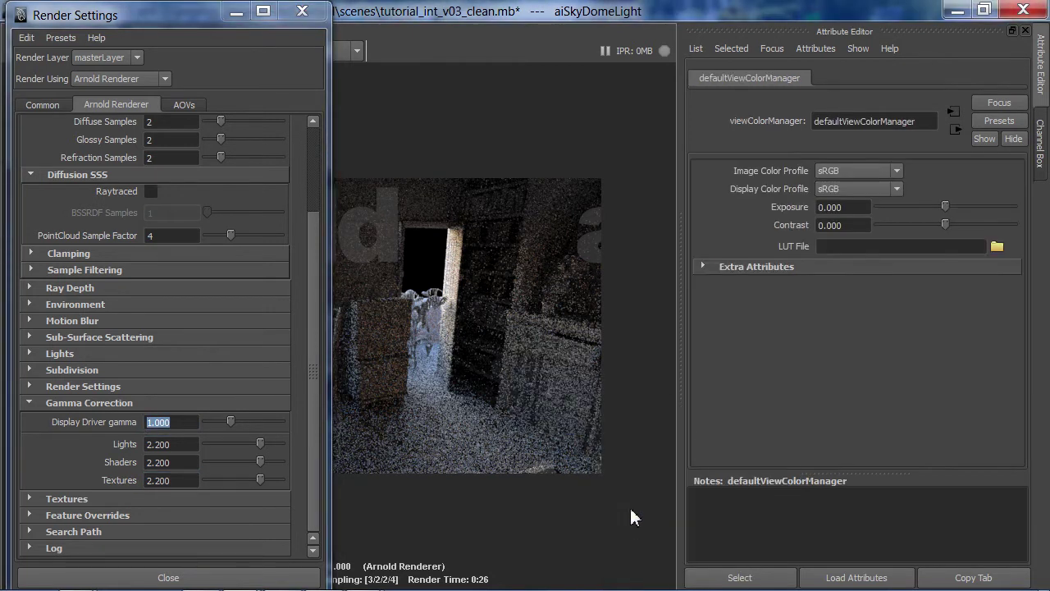
pyautogui.click(842, 169)
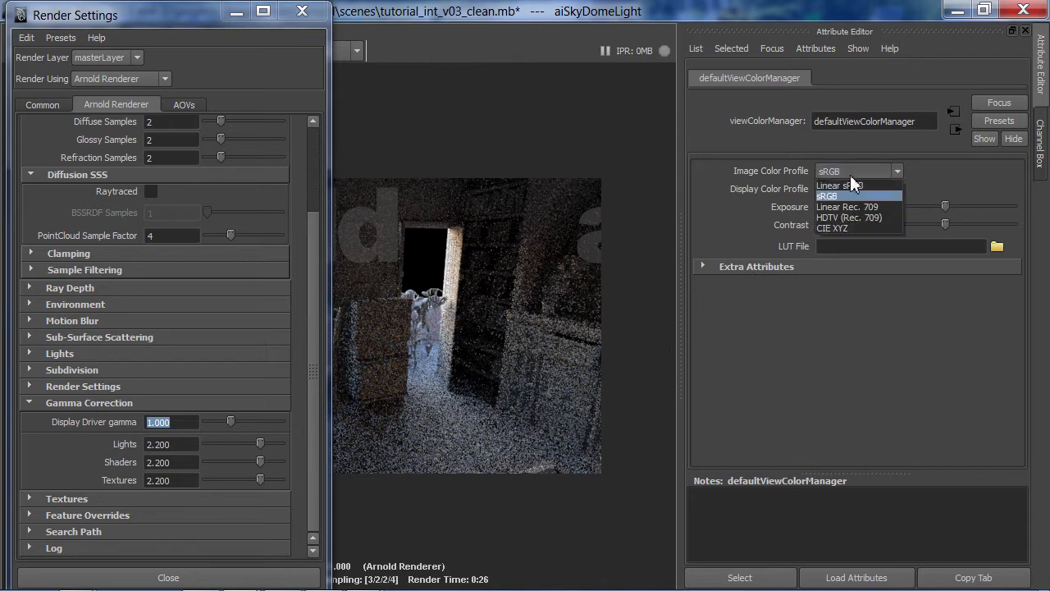
pyautogui.click(865, 187)
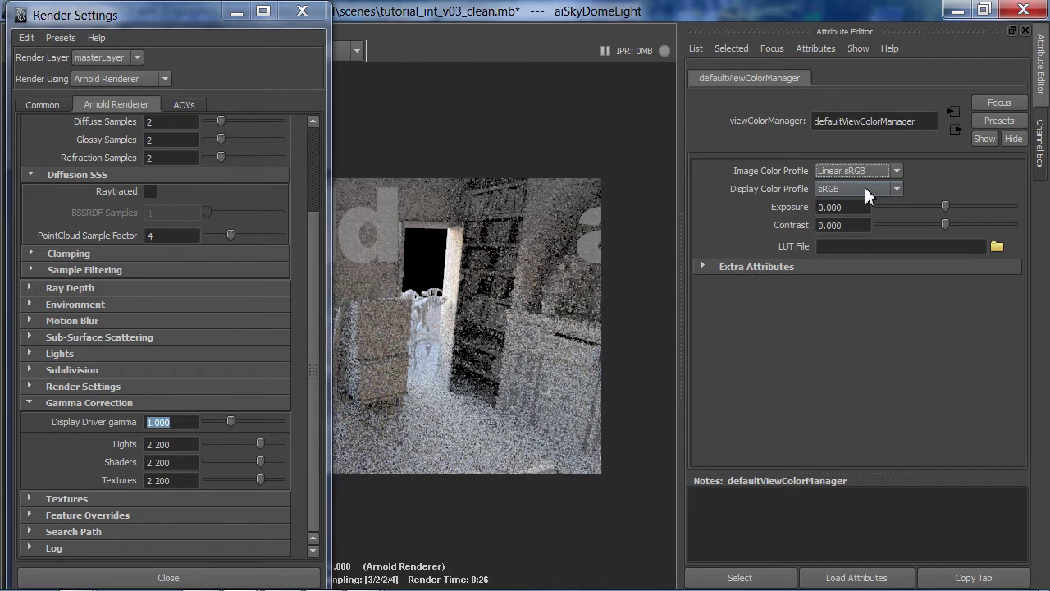
pyautogui.click(865, 188)
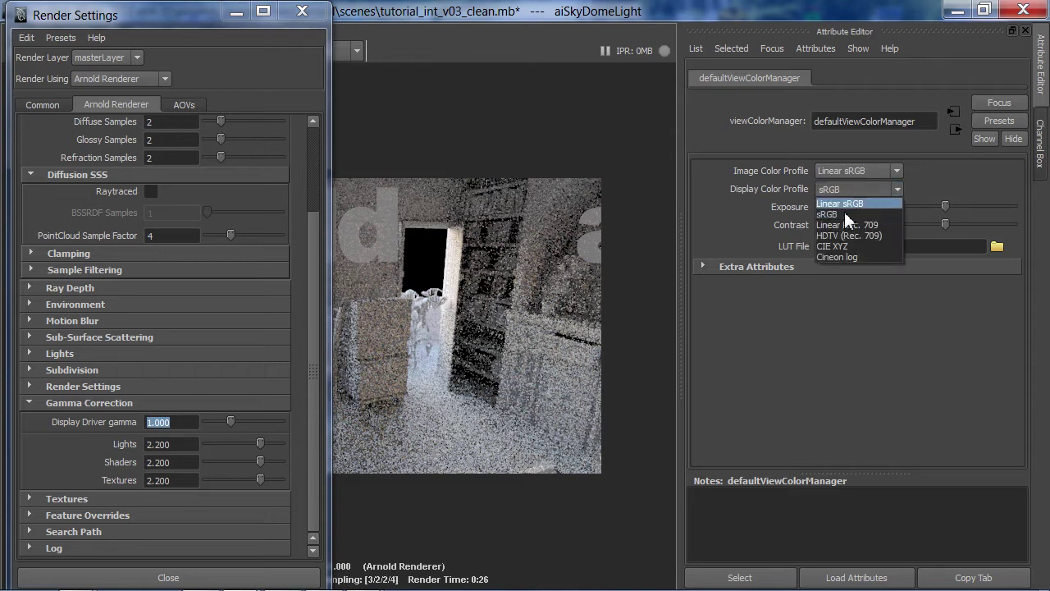
pyautogui.click(839, 215)
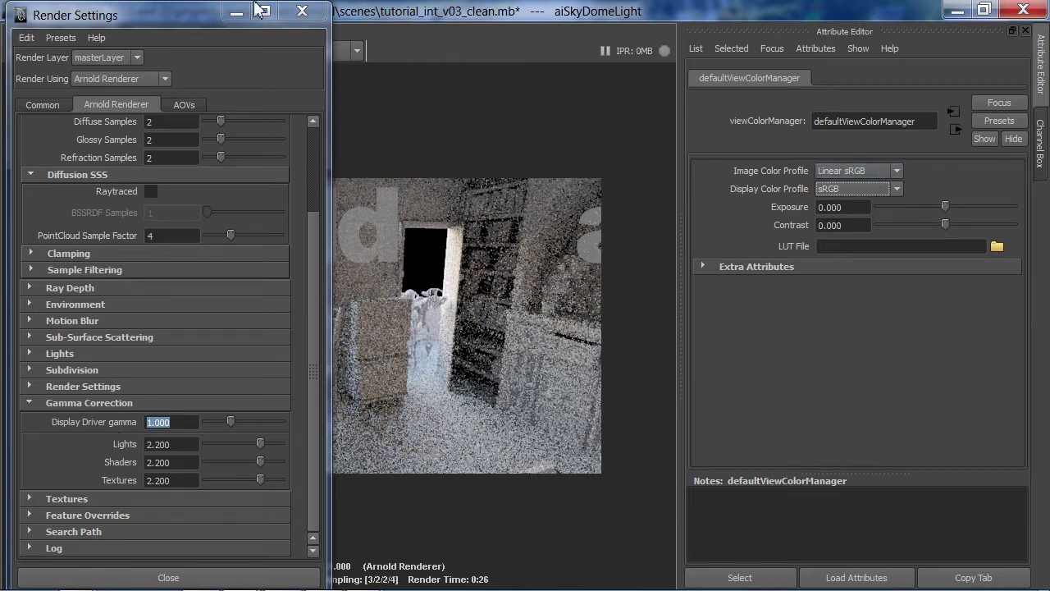
pyautogui.click(302, 10)
# Render the room through cam_still with the new colour settings, then restore the four-panel layout.
pyautogui.rightClick(315, 219)
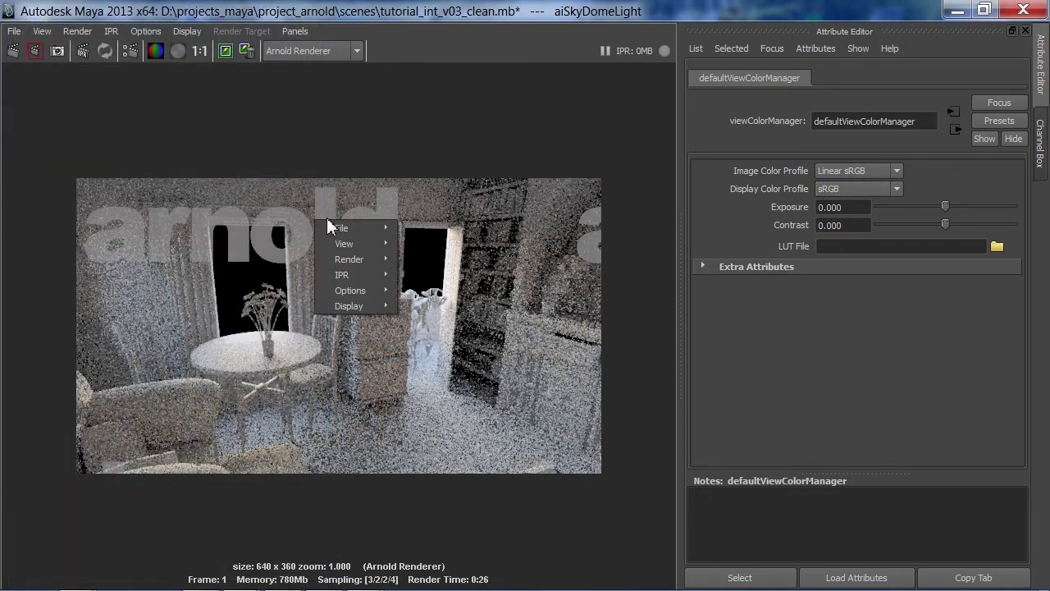
pyautogui.moveTo(348, 260)
pyautogui.moveTo(455, 328)
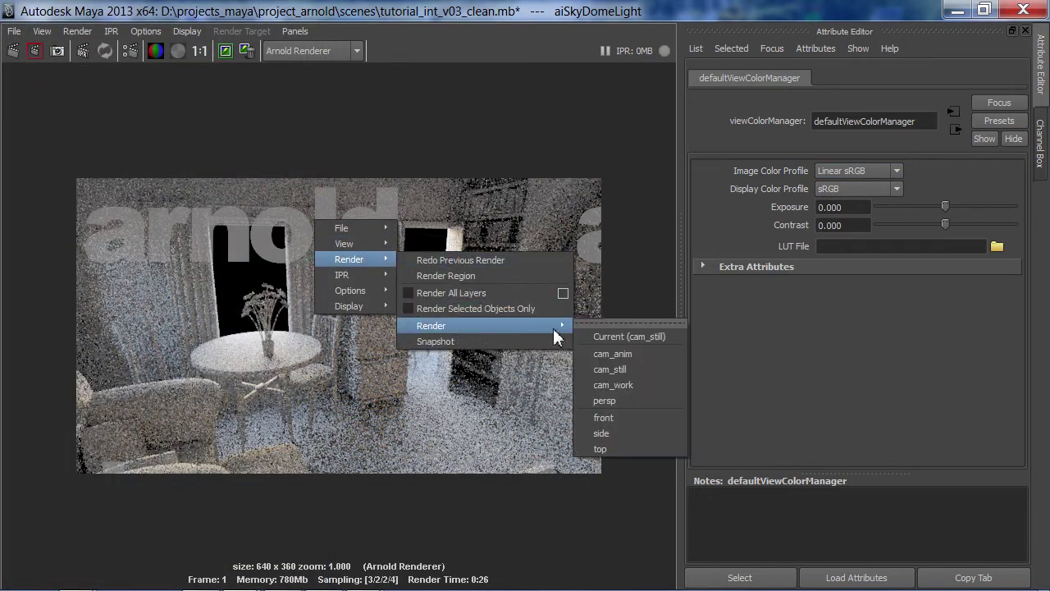
pyautogui.click(630, 368)
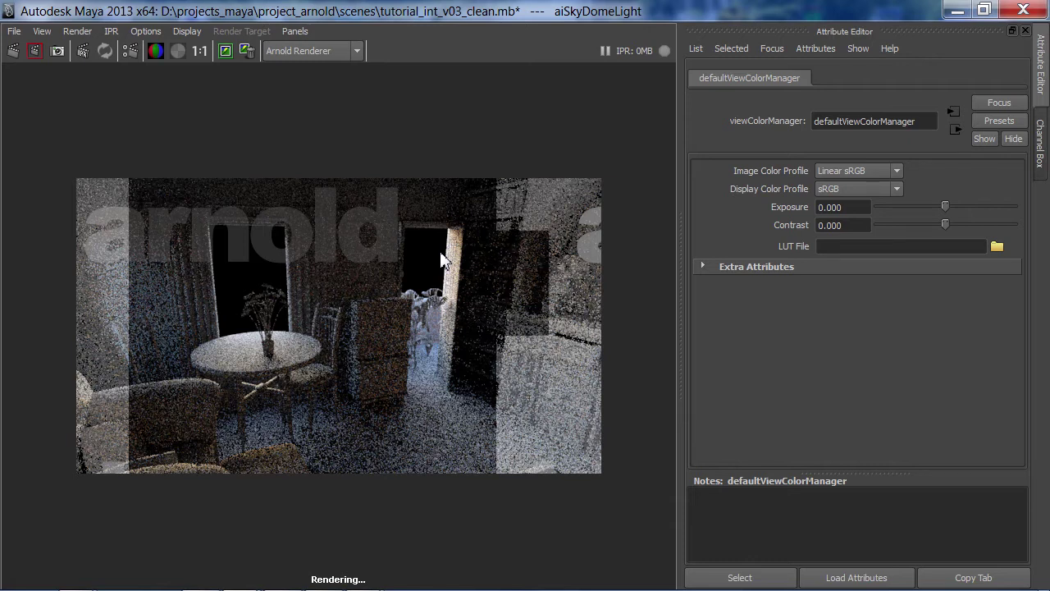
pyautogui.press('space')
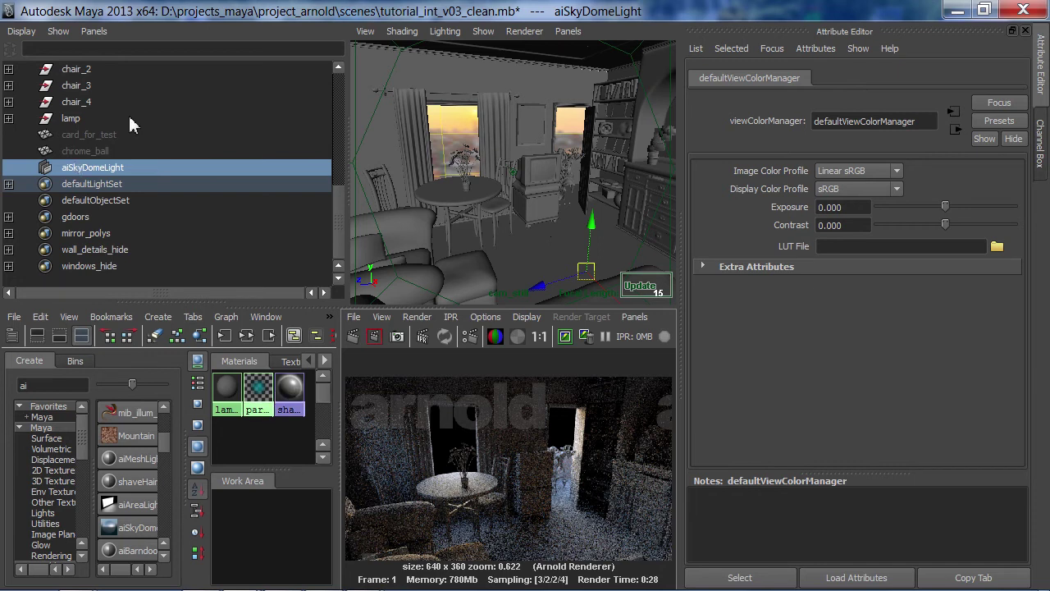
# Slide the card_for_test plane sideways and clear the selection.
pyautogui.click(107, 137)
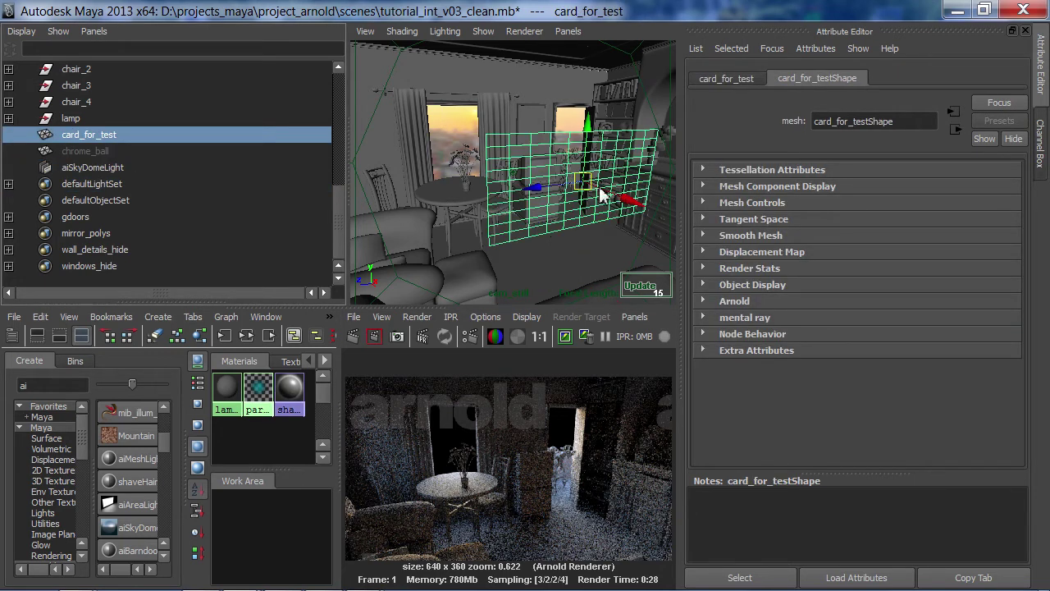
pyautogui.moveTo(537, 187); pyautogui.dragTo(521, 191)
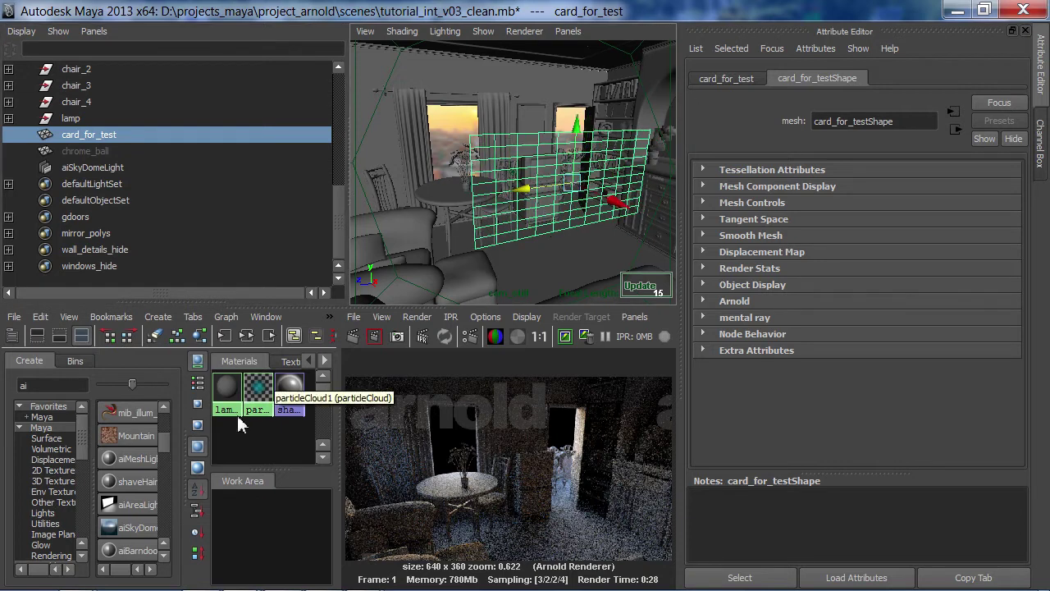
pyautogui.moveTo(254, 451)
pyautogui.mouseDown(button='right')
pyautogui.moveTo(279, 452)
pyautogui.moveTo(279, 436)
pyautogui.moveTo(242, 458)
pyautogui.mouseUp(button='right')
pyautogui.click(242, 457)
# Create an aiUtility shader in the maximized Hypershade with flat Shade Mode and a texture on Color.
pyautogui.press('space')
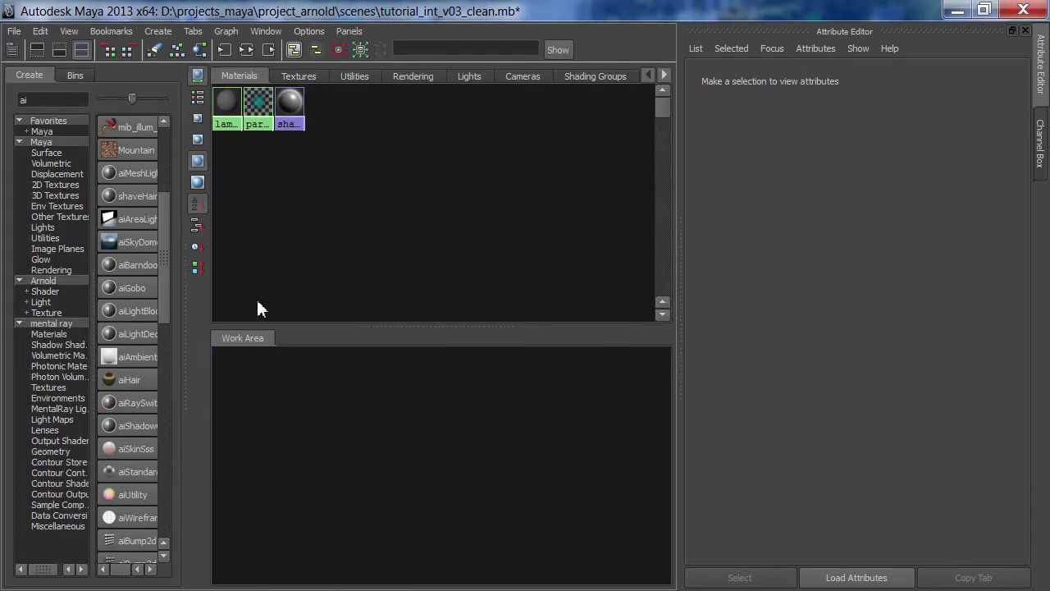
pyautogui.click(137, 496)
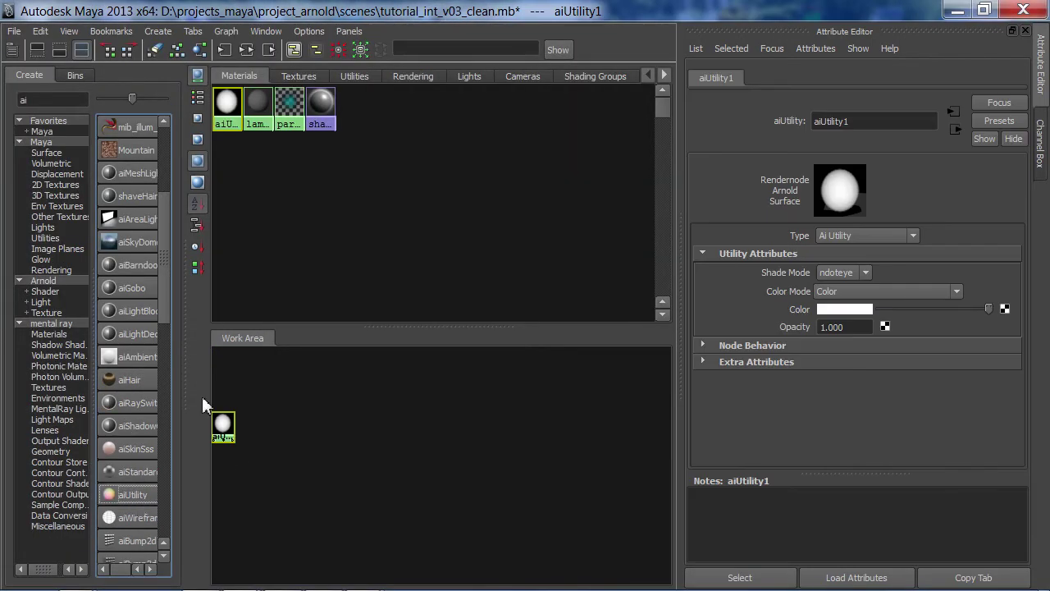
pyautogui.click(855, 274)
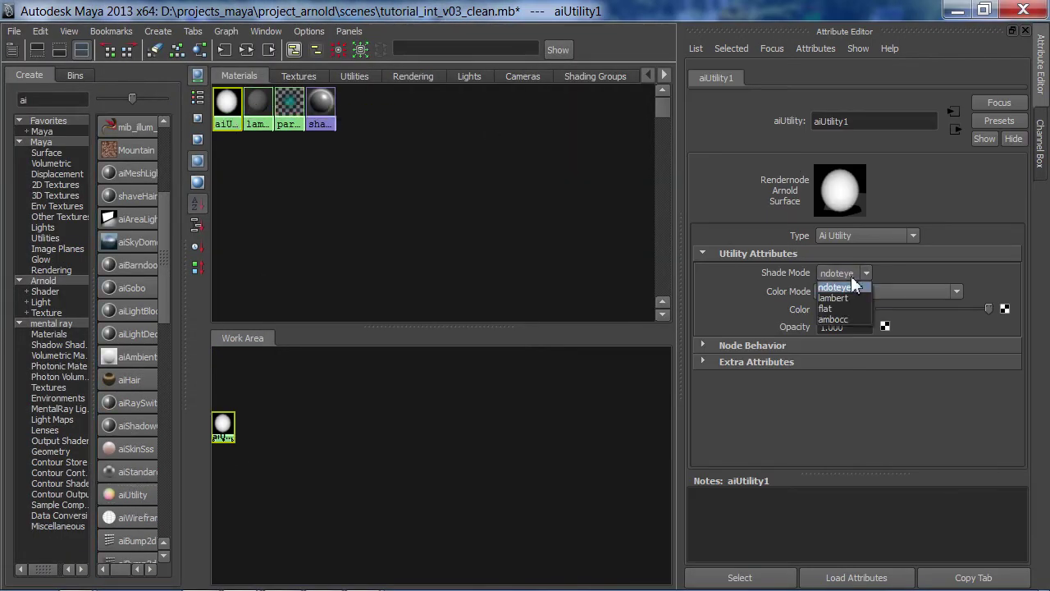
pyautogui.click(825, 308)
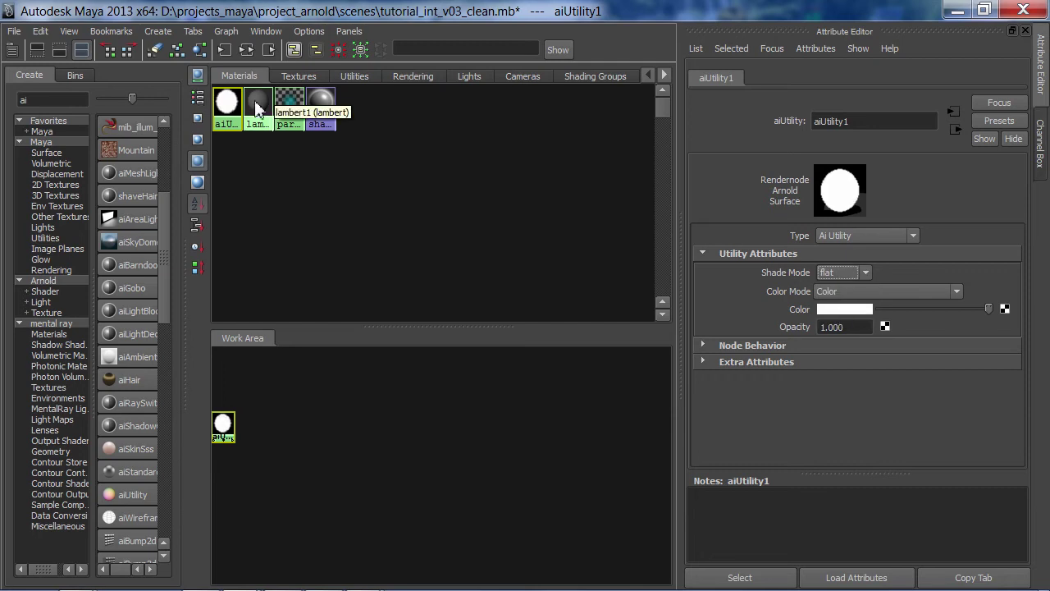
pyautogui.click(1007, 310)
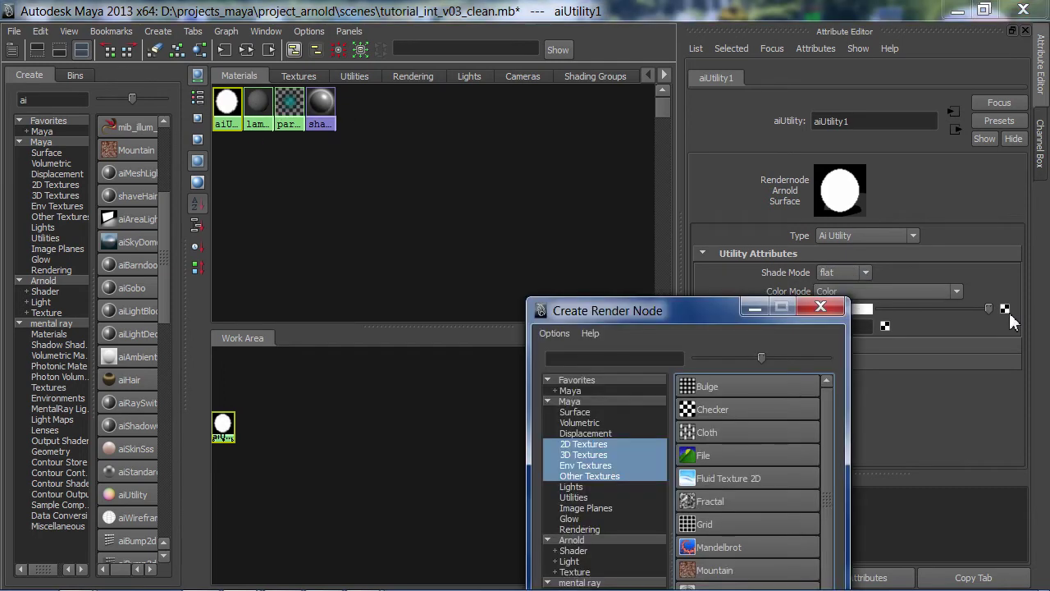
# Connect a File texture to the aiUtility colour and load Barce_Rooftop_C_3k.hdr into file2.
pyautogui.click(706, 456)
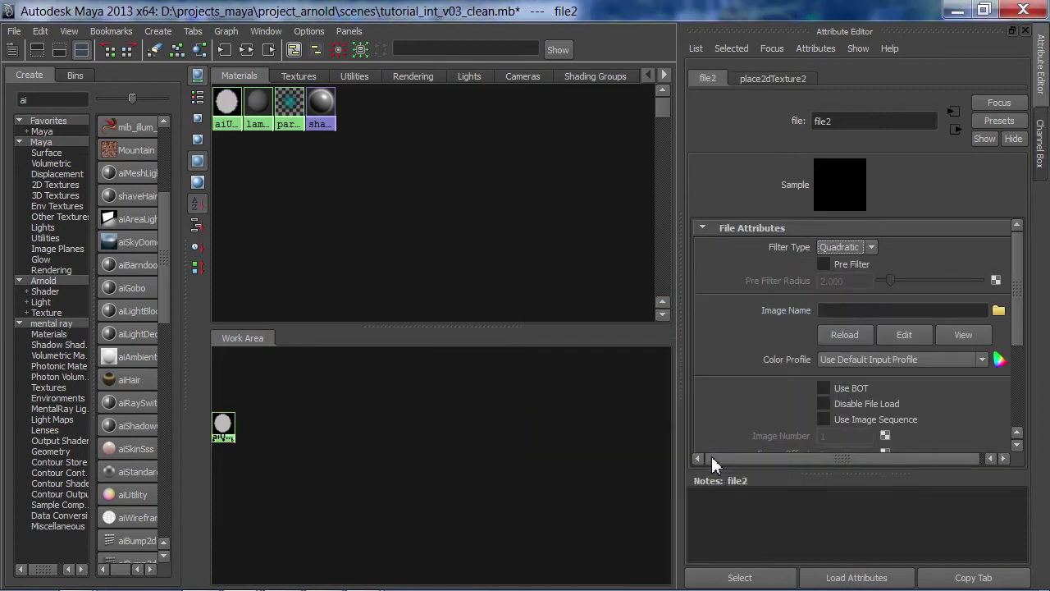
pyautogui.click(999, 312)
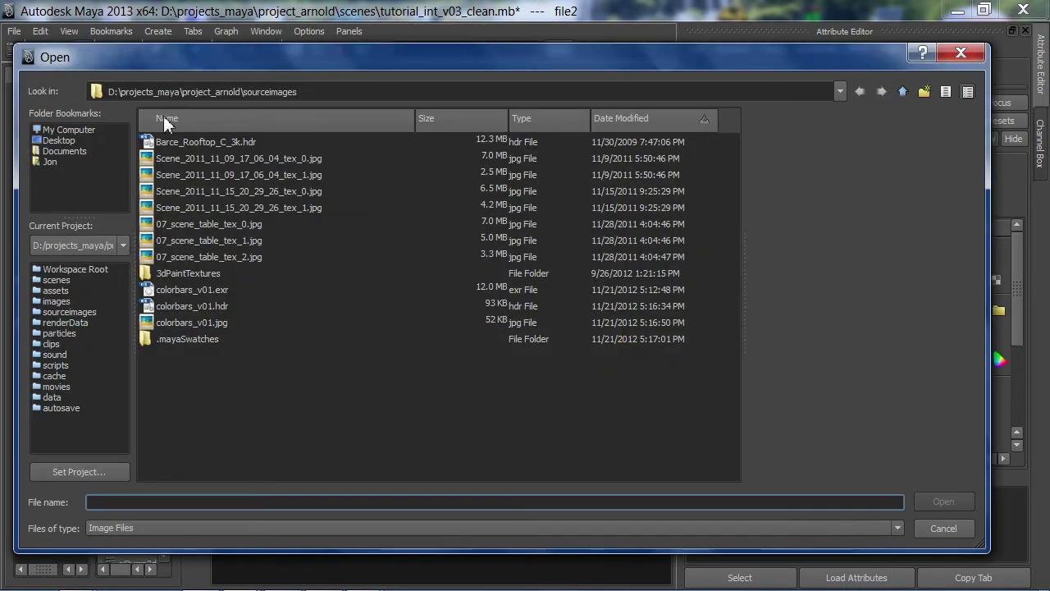
pyautogui.click(166, 142)
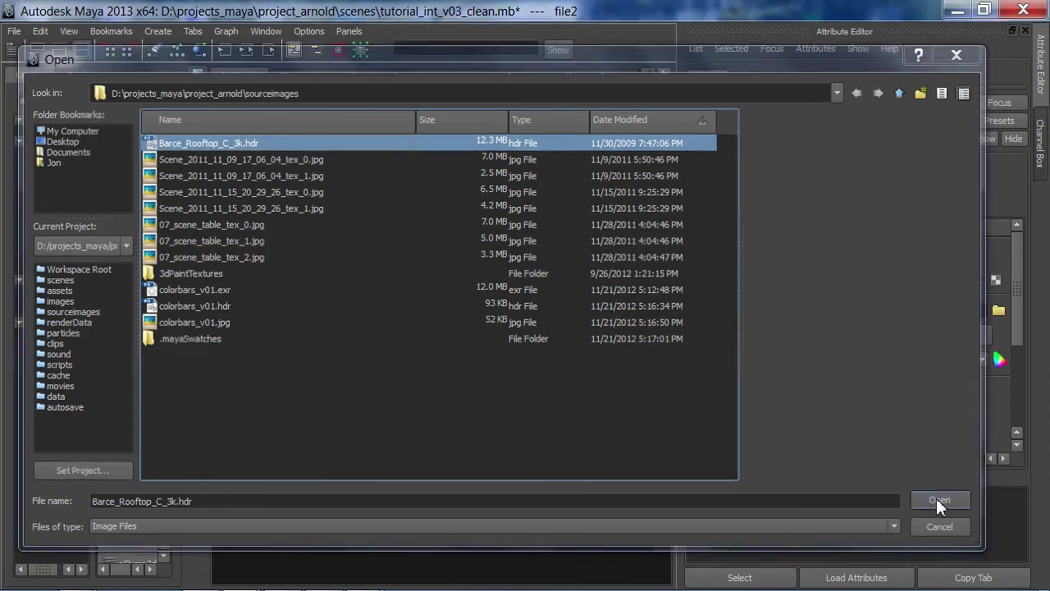
pyautogui.click(938, 500)
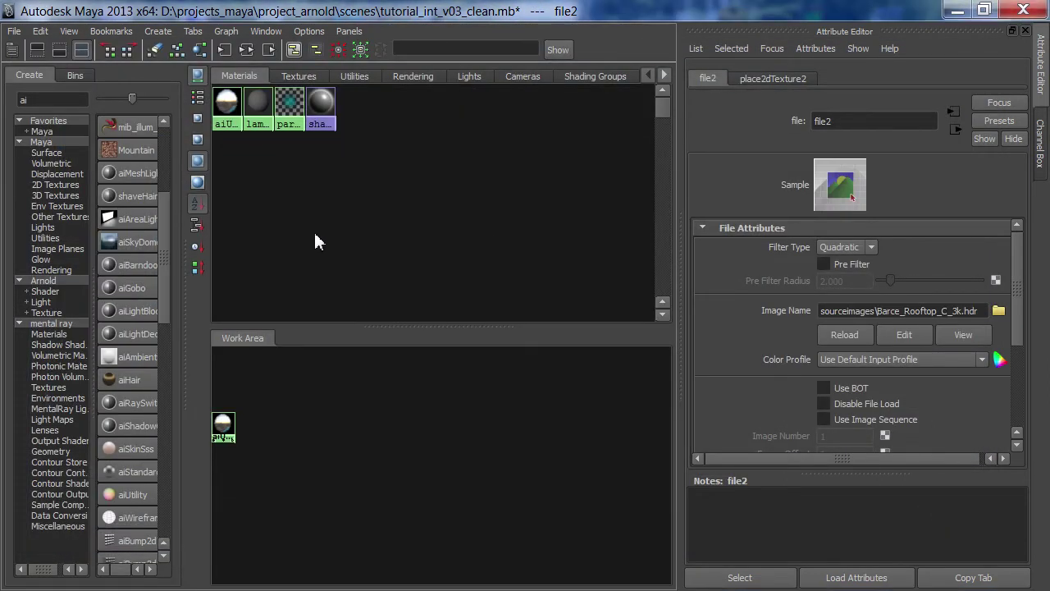
# Assign the aiUtility material to the card_for_test object.
pyautogui.press('space')
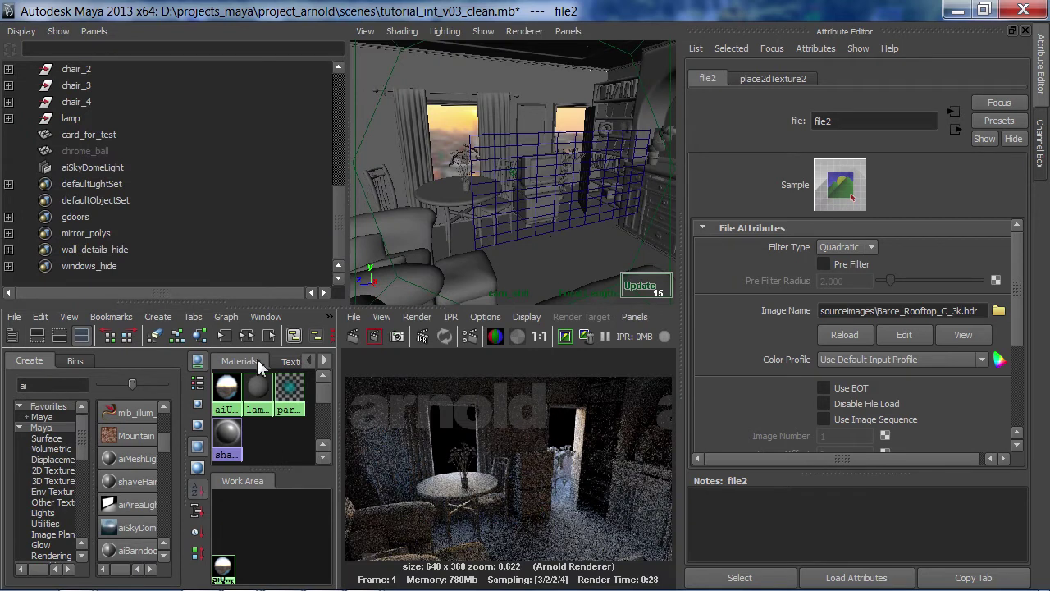
pyautogui.click(107, 138)
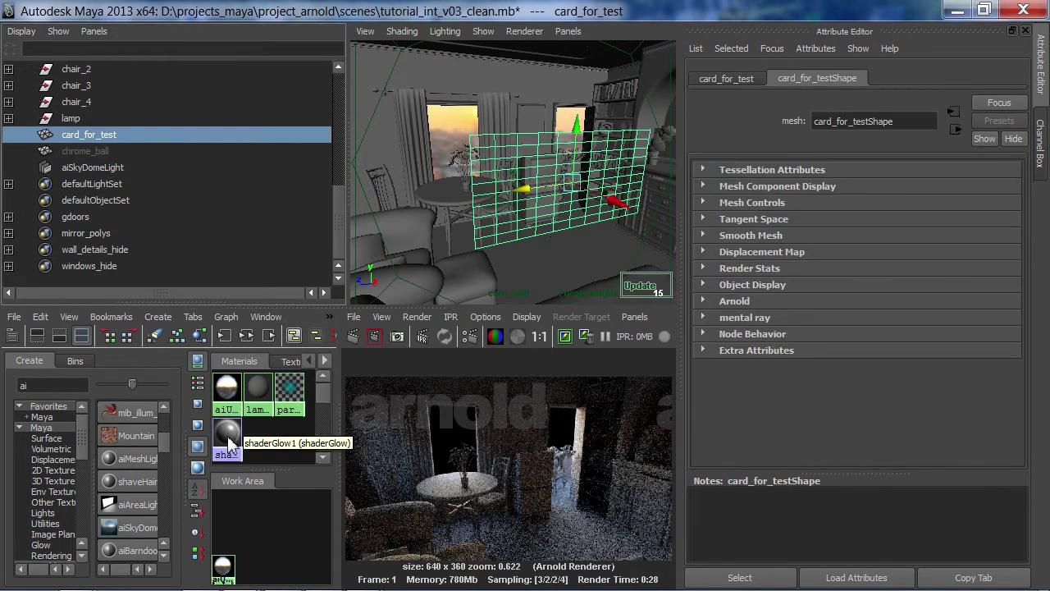
pyautogui.rightClick(226, 387)
pyautogui.click(234, 333)
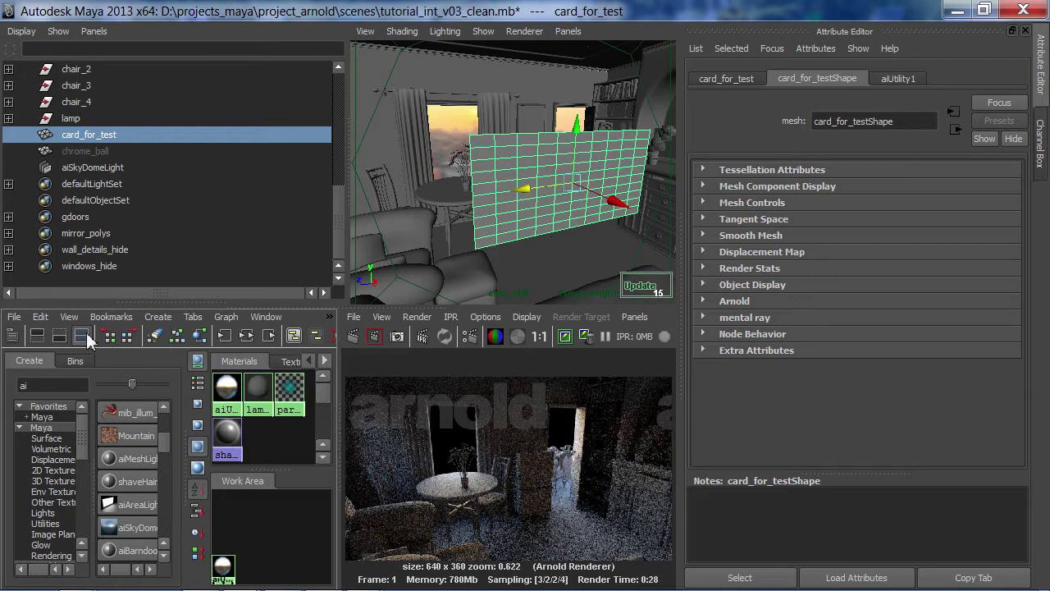
# Create an Arnold sky shader as the render Background in the Environment settings.
pyautogui.click(469, 338)
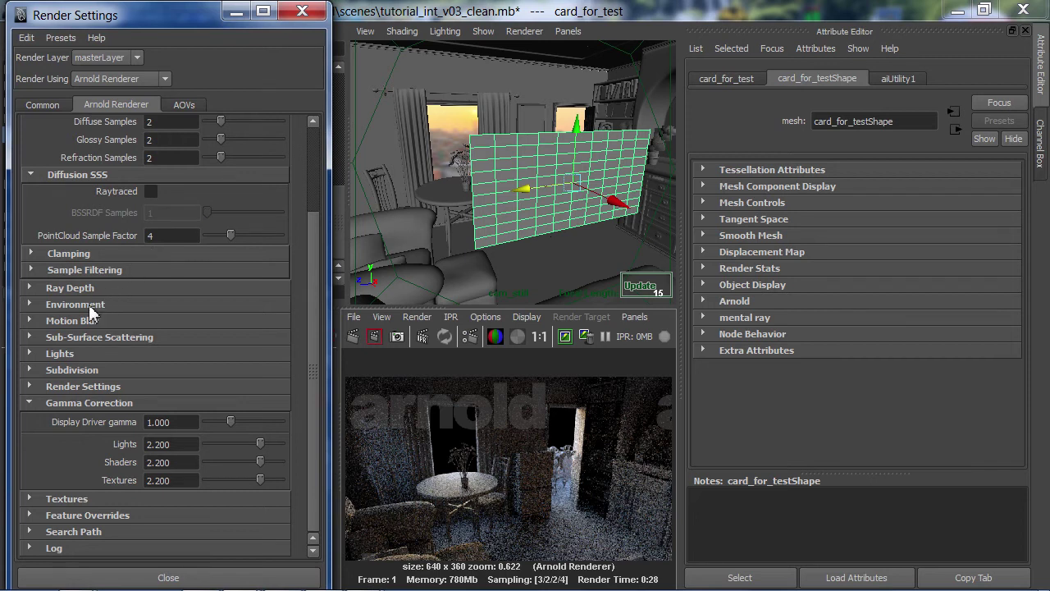
pyautogui.click(90, 309)
pyautogui.rightClick(155, 330)
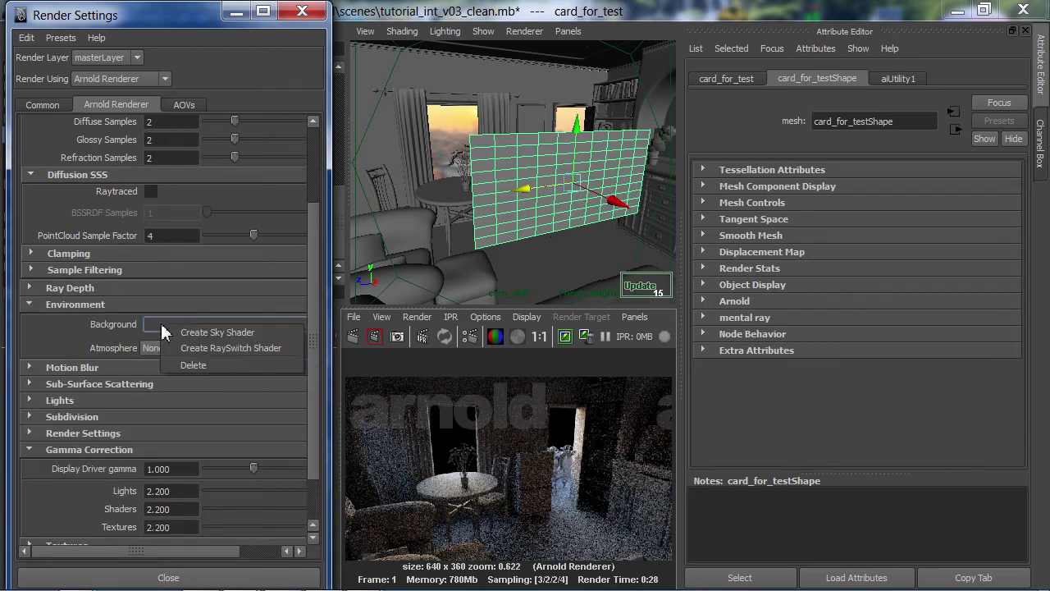
pyautogui.click(250, 334)
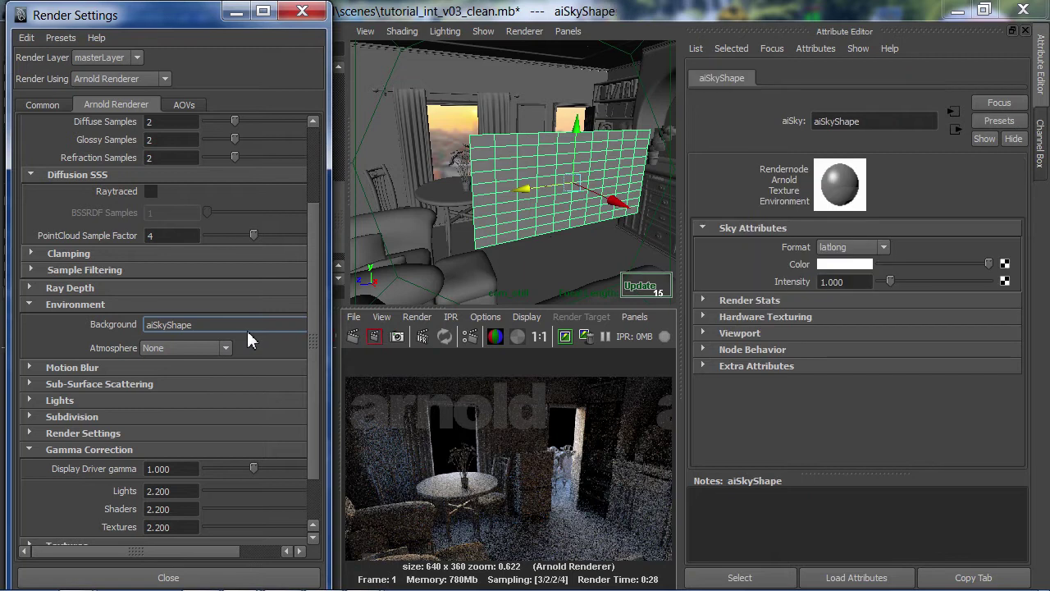
pyautogui.click(234, 577)
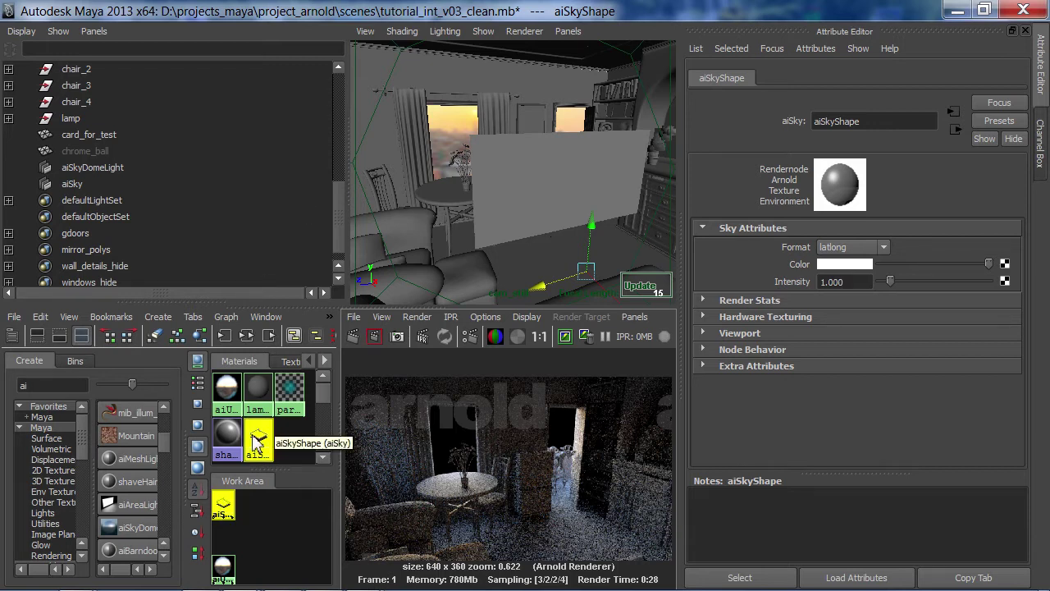
# Graph aiSkyDomeLight and aiSky in Hypershade and connect file1 to the aiSkyShape Color.
pyautogui.click(81, 167)
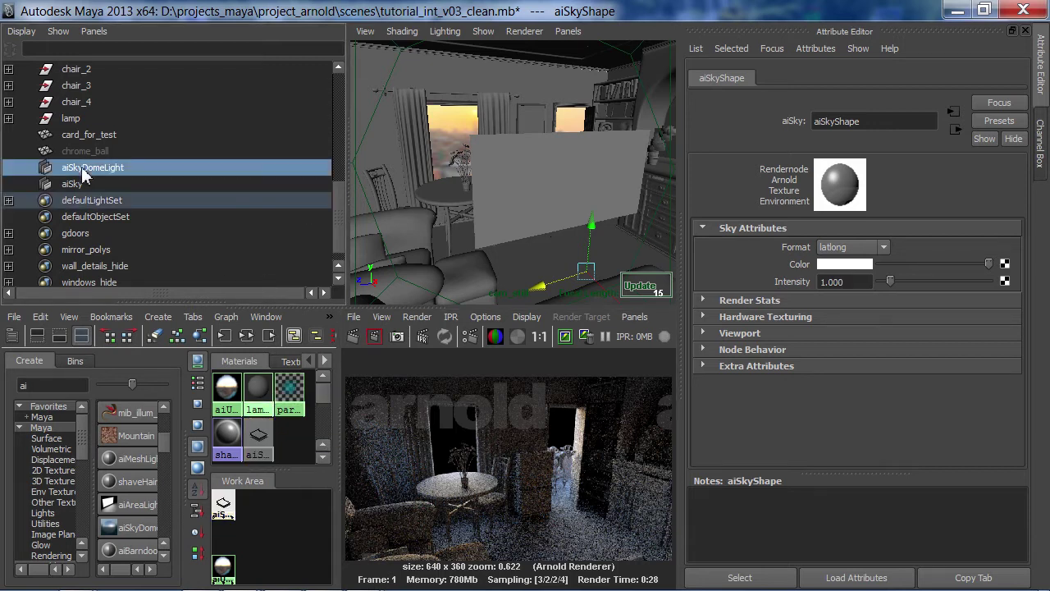
pyautogui.keyDown('ctrl'); pyautogui.click(74, 183); pyautogui.keyUp('ctrl')
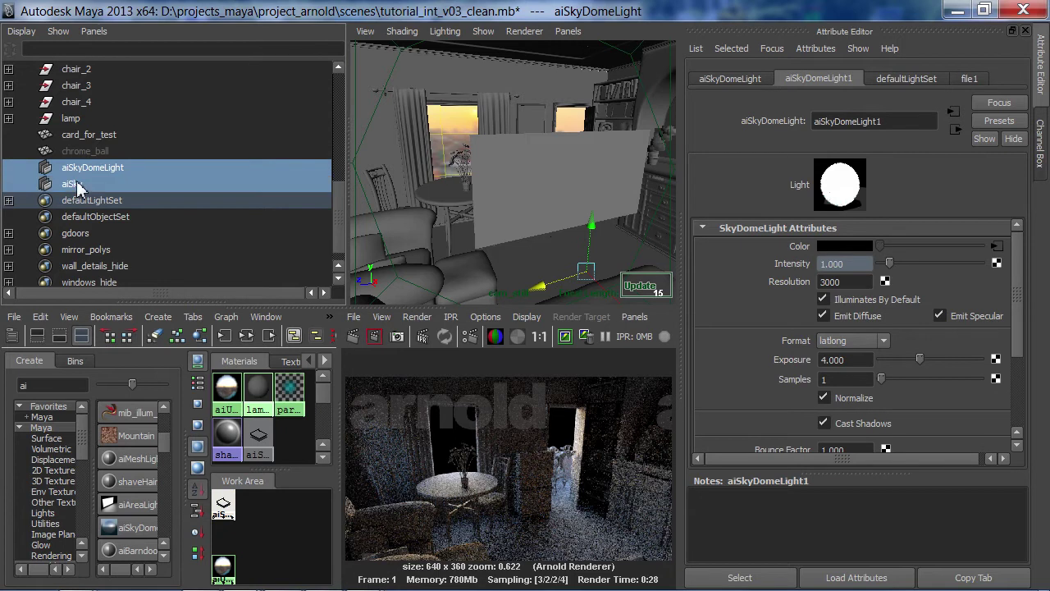
pyautogui.click(246, 335)
pyautogui.press('space')
pyautogui.moveTo(405, 441); pyautogui.dragTo(178, 330)
pyautogui.press('f')
pyautogui.click(452, 515)
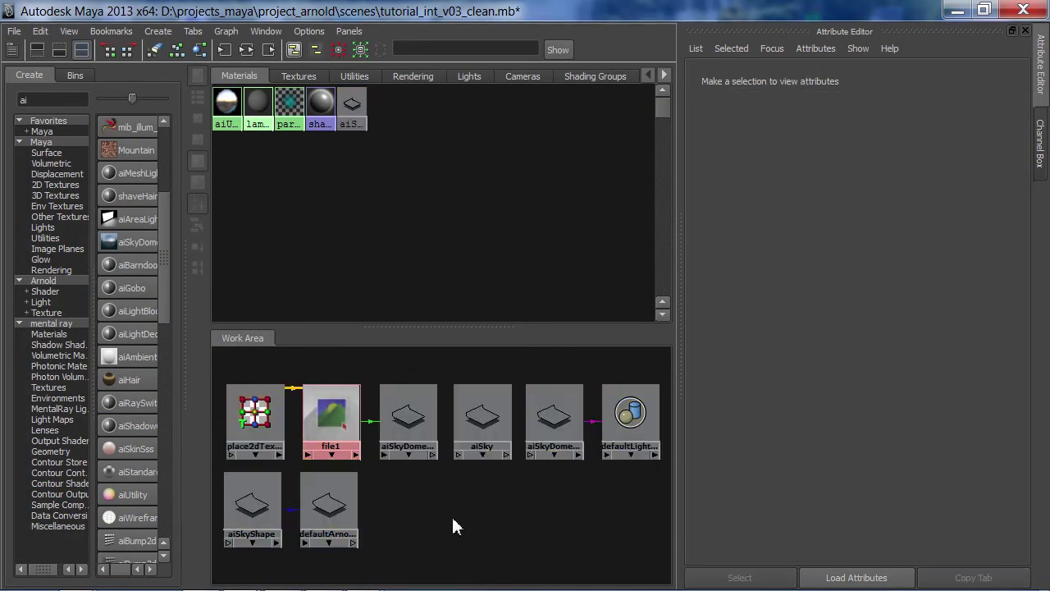
pyautogui.moveTo(336, 417)
pyautogui.mouseDown()
pyautogui.moveTo(335, 398)
pyautogui.moveTo(334, 416)
pyautogui.mouseUp()
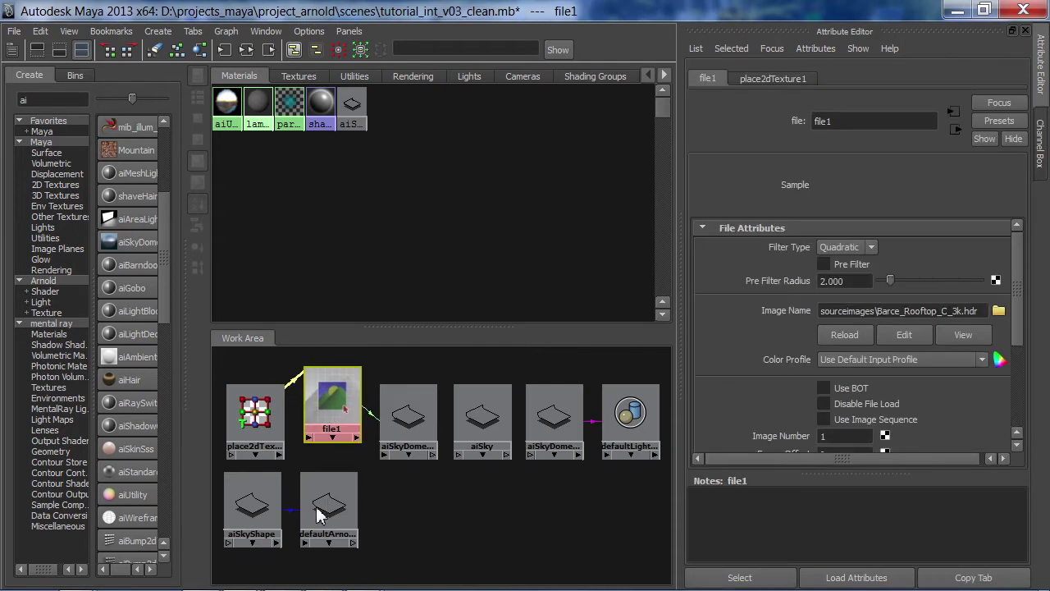
pyautogui.moveTo(498, 443); pyautogui.dragTo(503, 503)
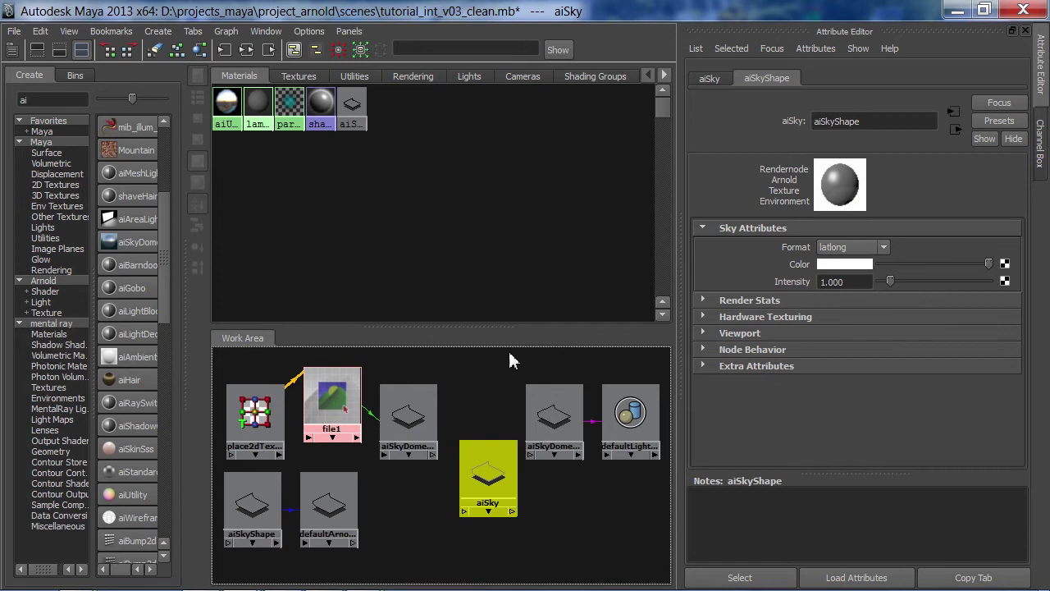
pyautogui.moveTo(786, 277); pyautogui.dragTo(788, 274, button='middle')
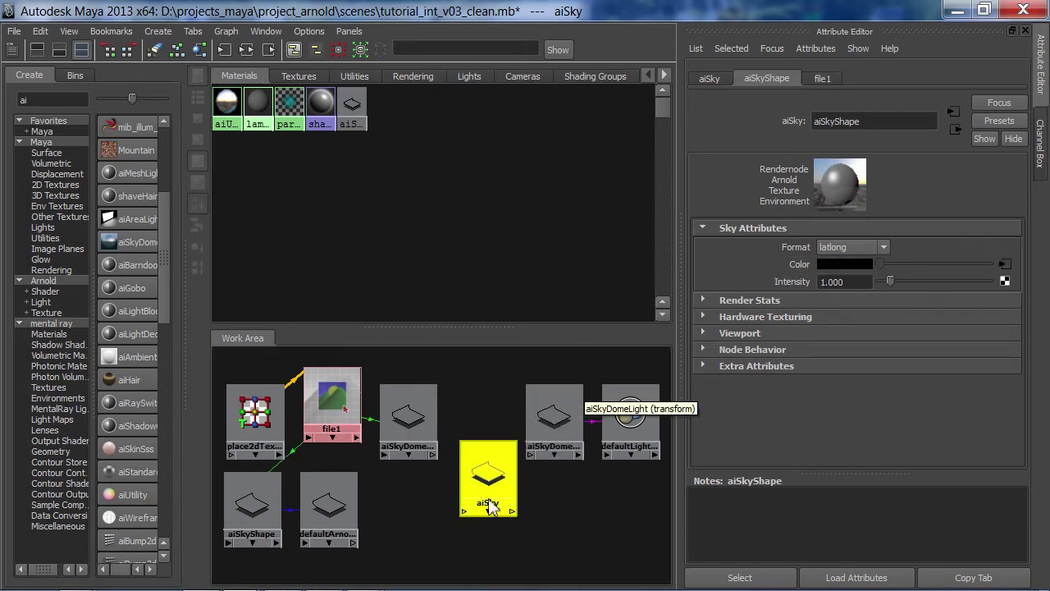
pyautogui.press('space')
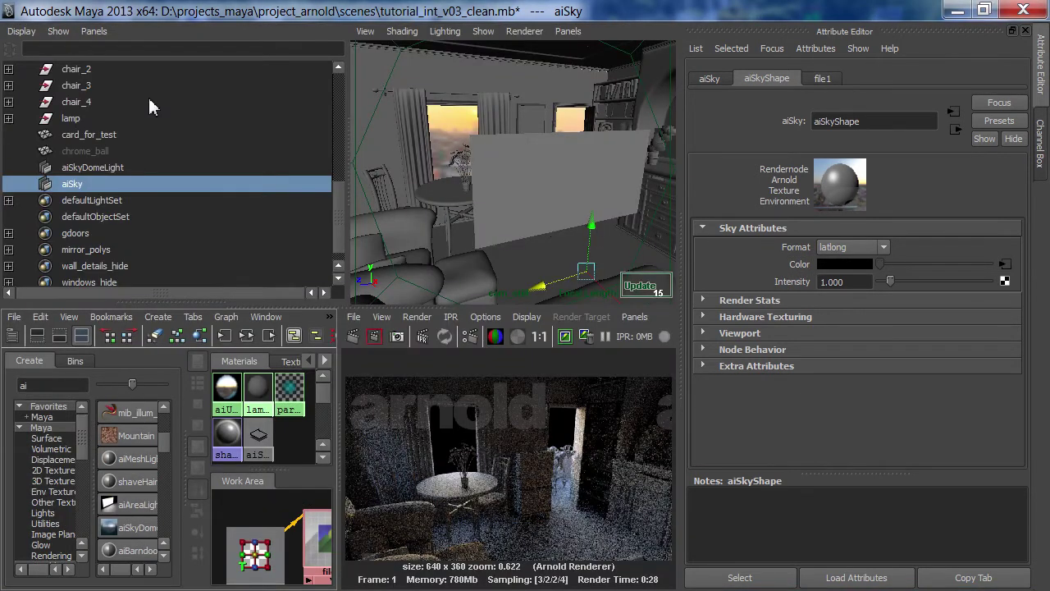
# Set aiSky's Rotate Y to 135 in the Channel Box.
pyautogui.click(92, 169)
pyautogui.click(89, 184)
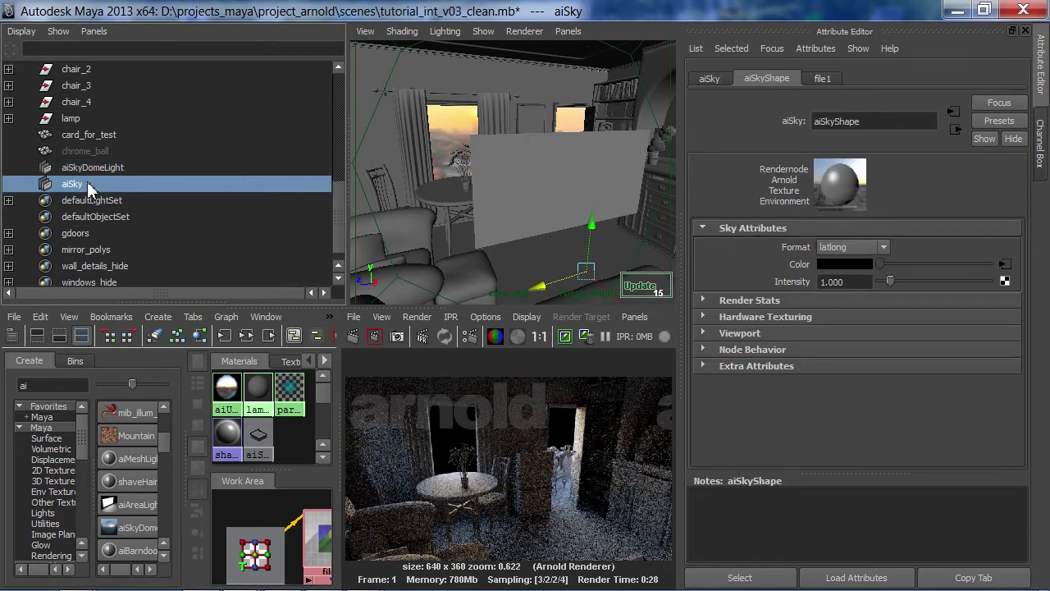
pyautogui.click(1041, 127)
pyautogui.doubleClick(982, 149)
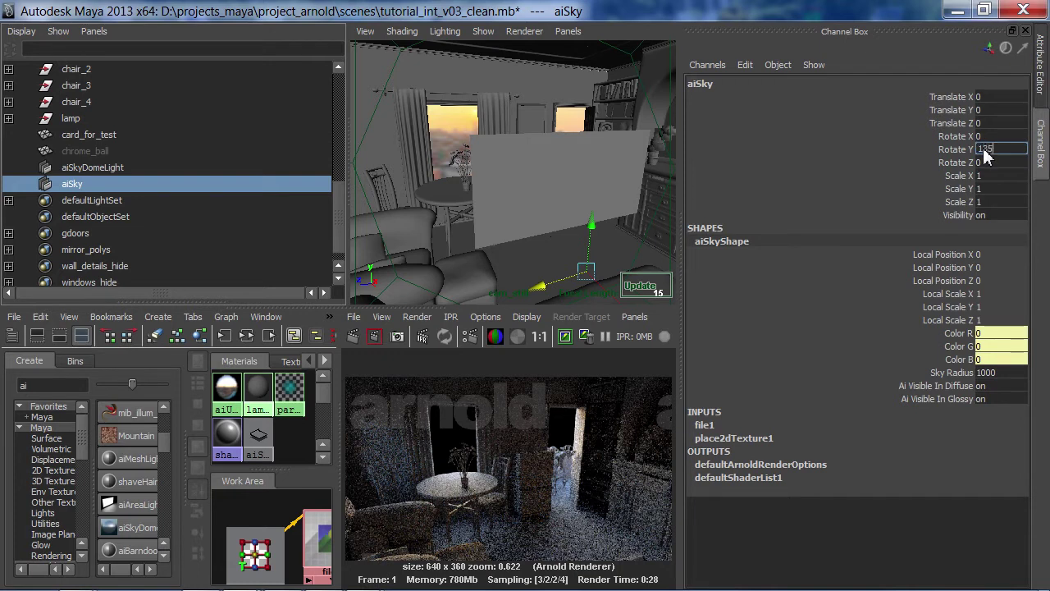
pyautogui.press('Return')
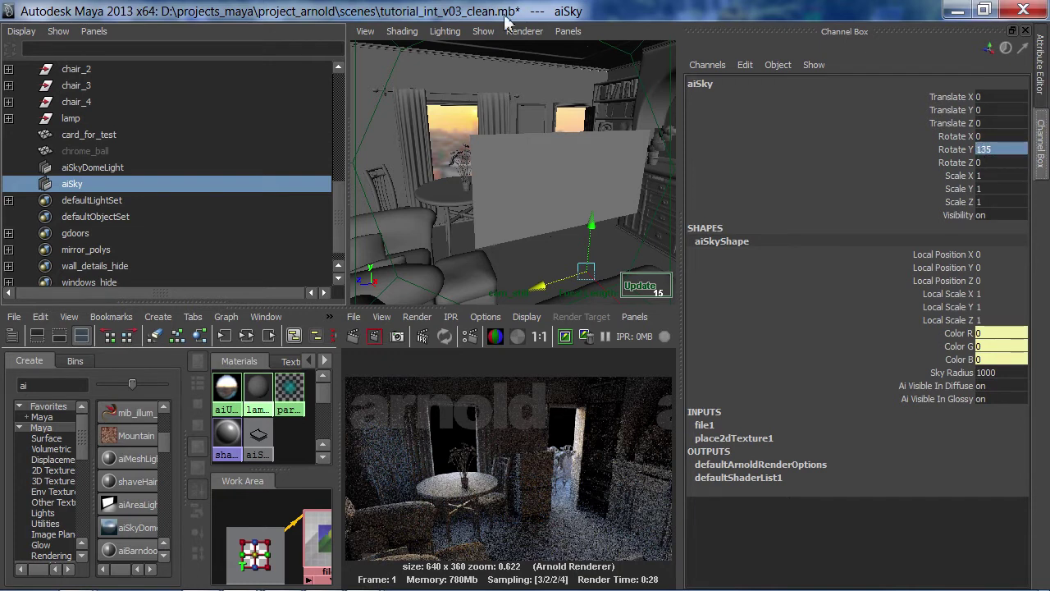
# Raise aiSkyDomeLight1's Samples to 4 in the Attribute Editor.
pyautogui.click(116, 169)
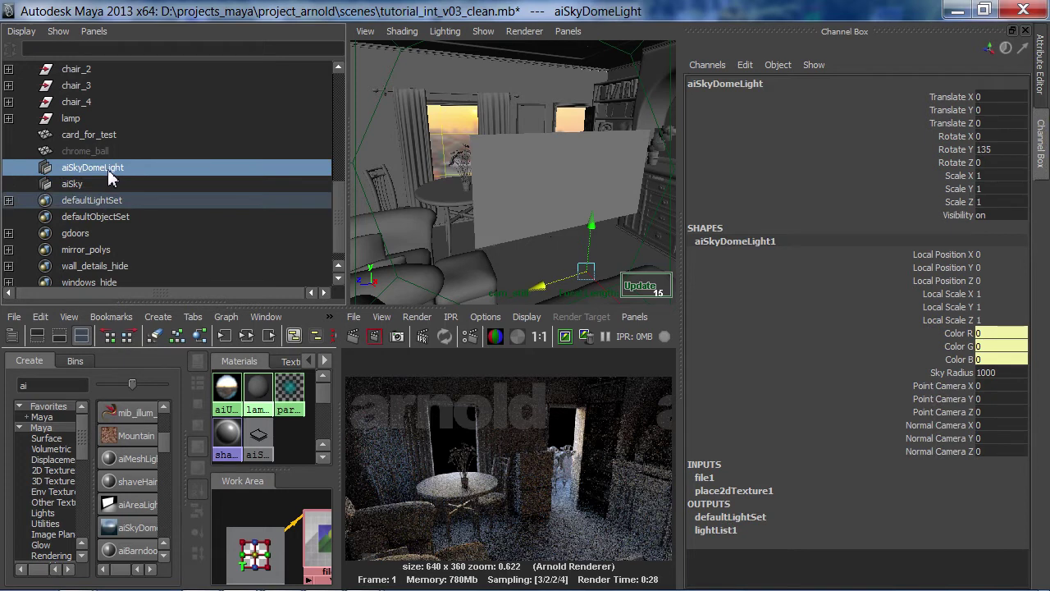
pyautogui.press('space')
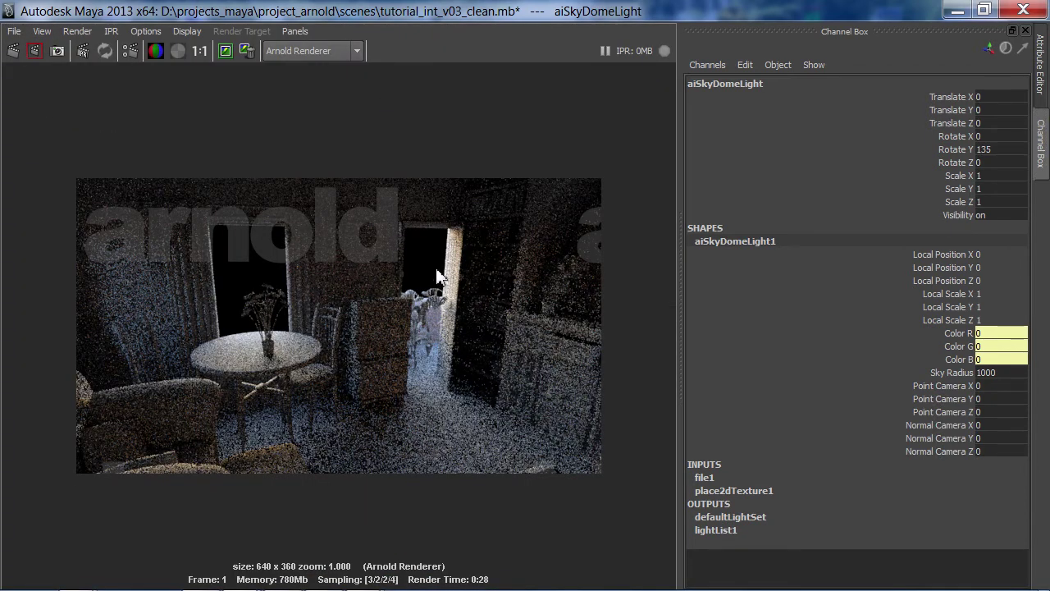
pyautogui.press('space')
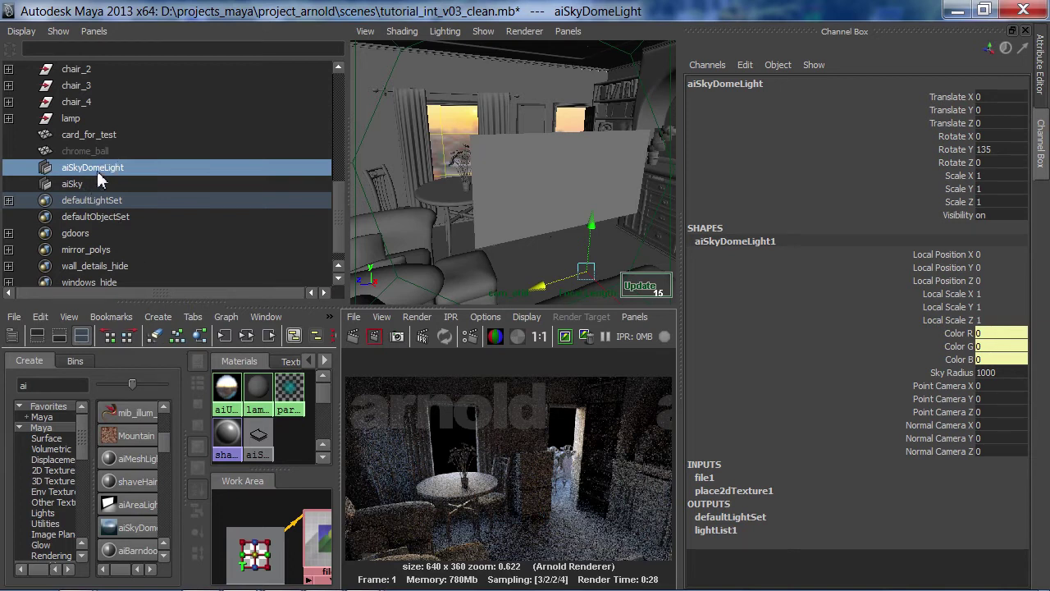
pyautogui.click(1037, 54)
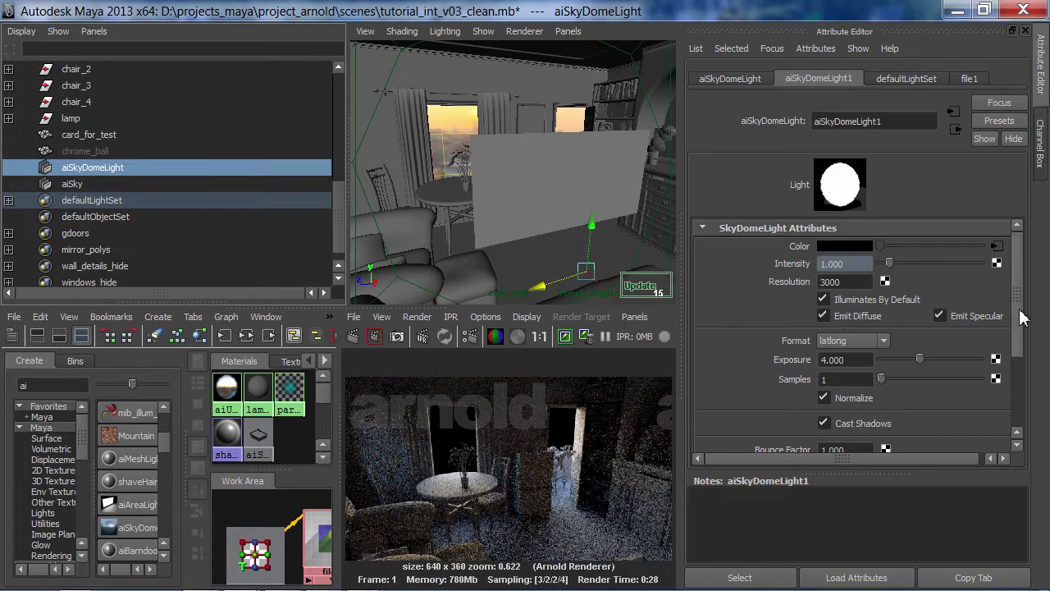
pyautogui.scroll(-5, 1021, 348)
pyautogui.scroll(1, 1029, 379)
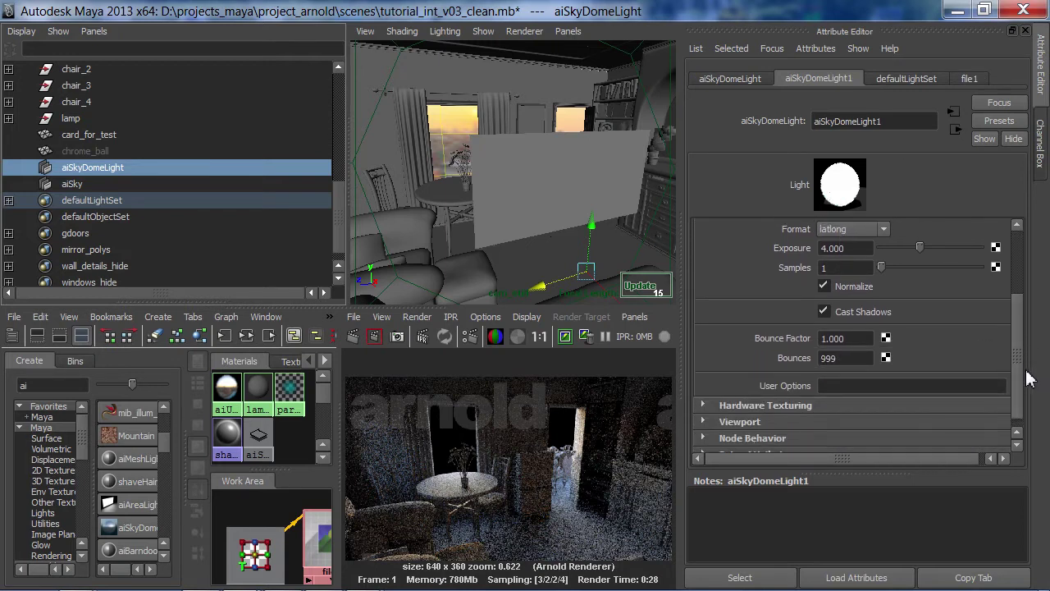
pyautogui.doubleClick(819, 269)
pyautogui.write('4')
pyautogui.press('Tab')
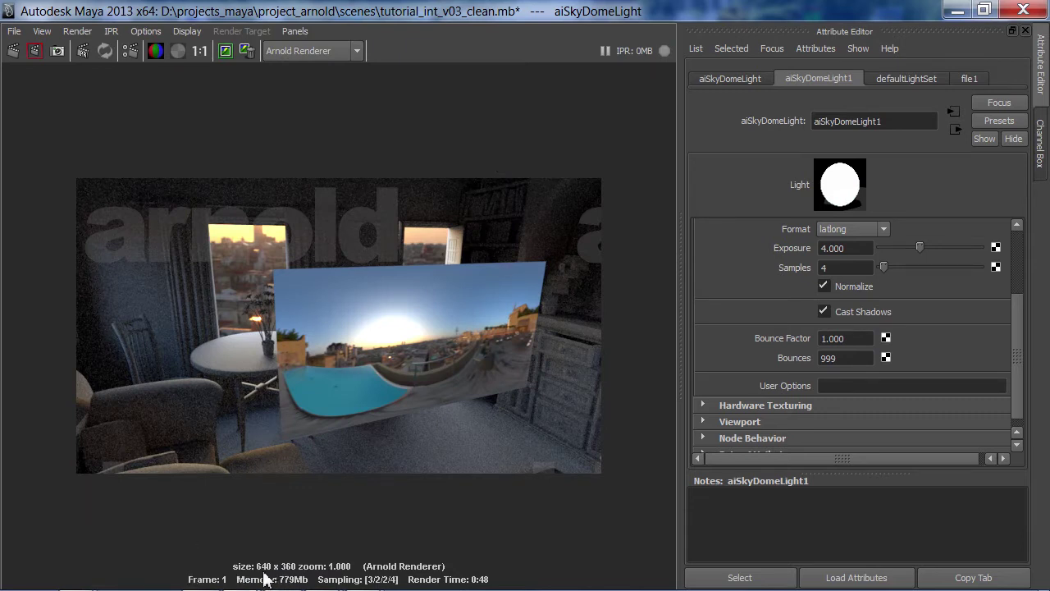
# Keep the 0:48 sky-lit render in the Render View, then dismiss its File menu without saving.
pyautogui.click(224, 52)
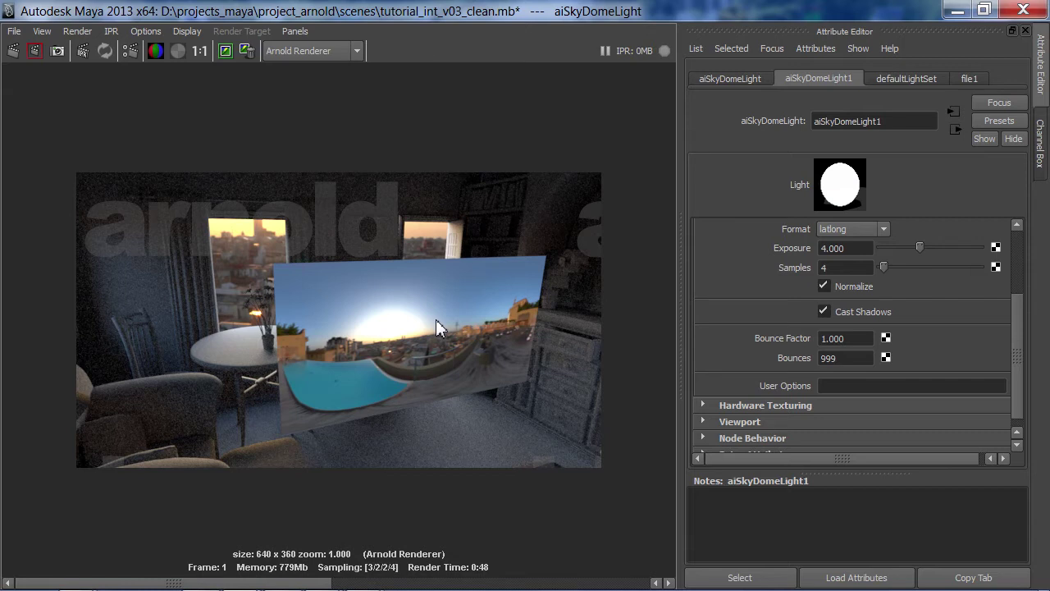
pyautogui.rightClick(354, 197)
pyautogui.moveTo(404, 207)
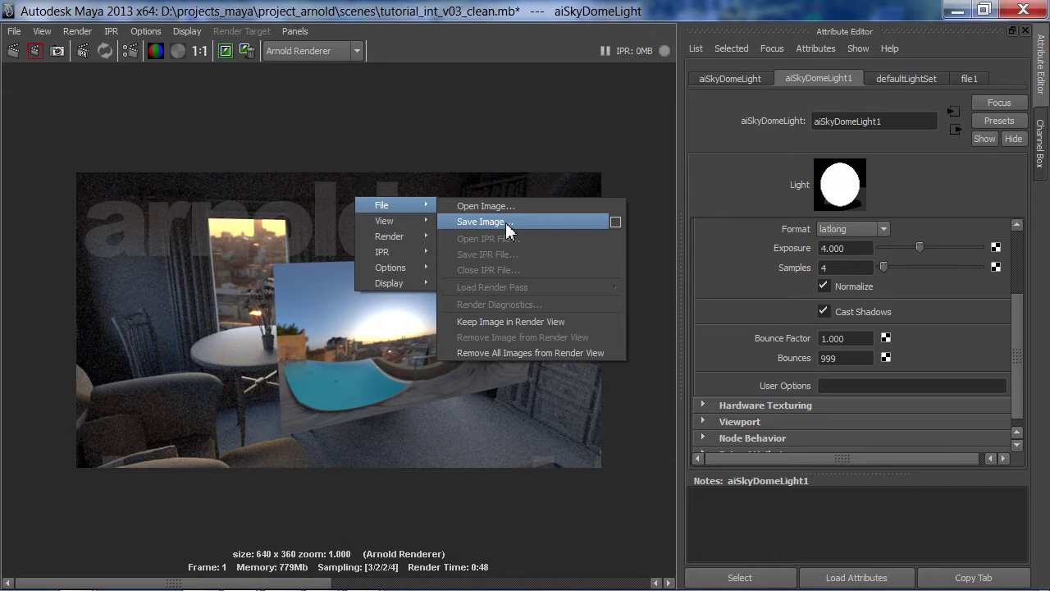
pyautogui.click(515, 187)
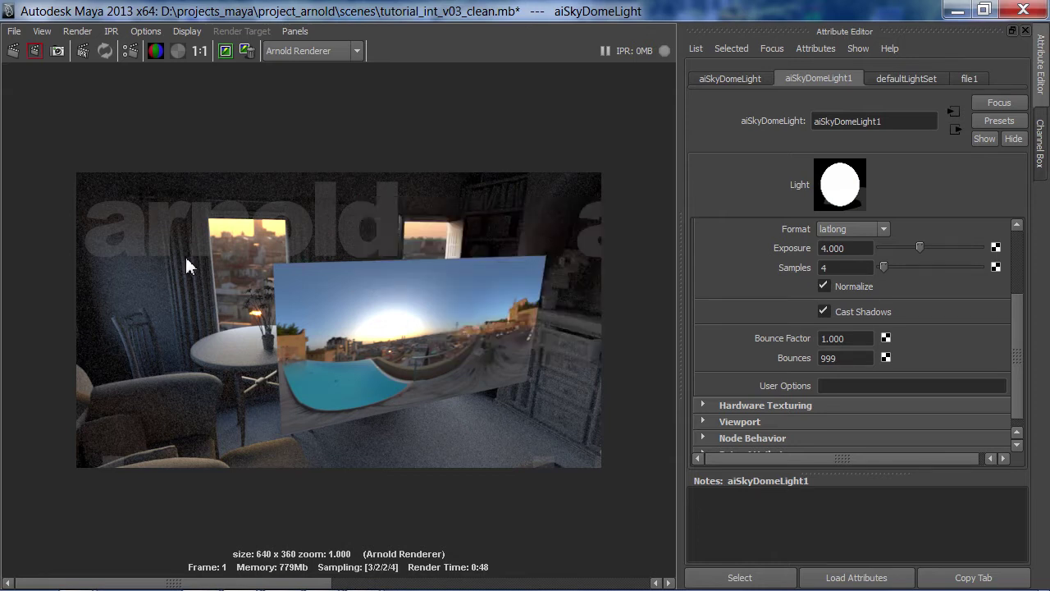
# In the familyroom NukeX comp, read in test.0001.exr, found by date sort, as a new Read node.
pyautogui.click(957, 10)
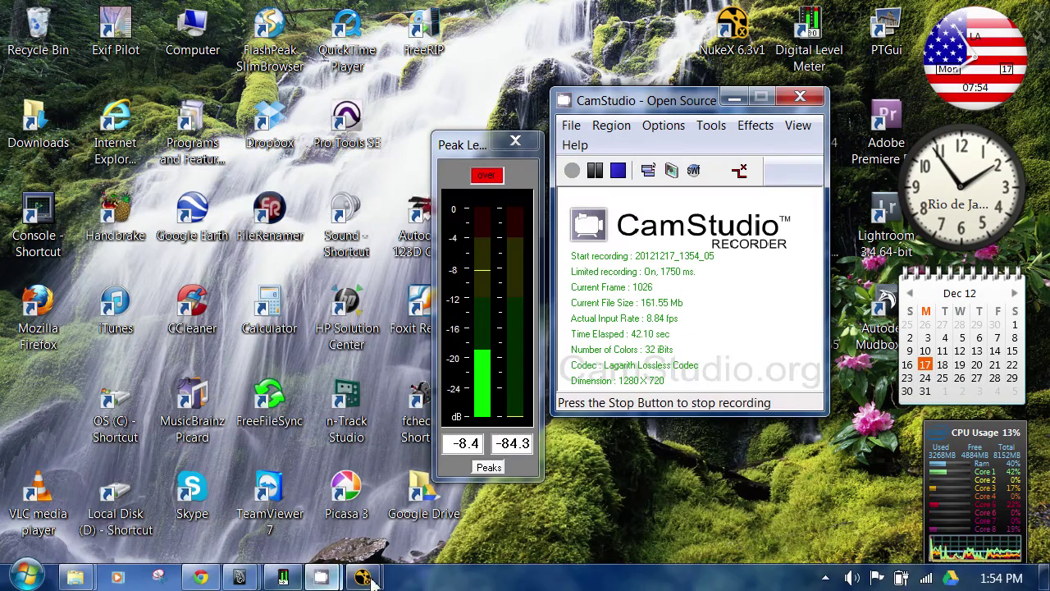
pyautogui.moveTo(362, 577)
pyautogui.click(410, 504)
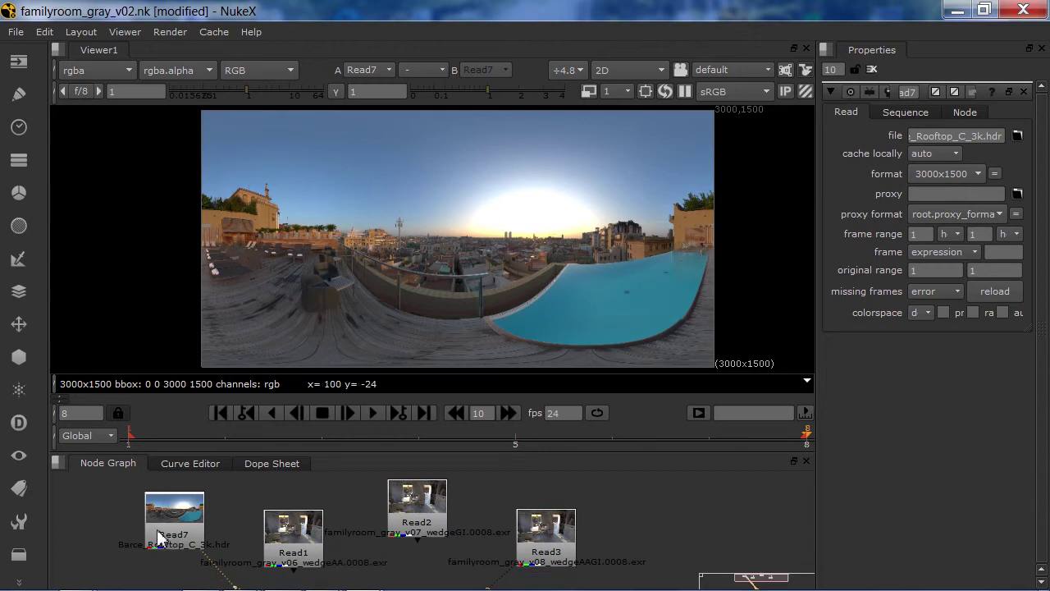
pyautogui.press('r')
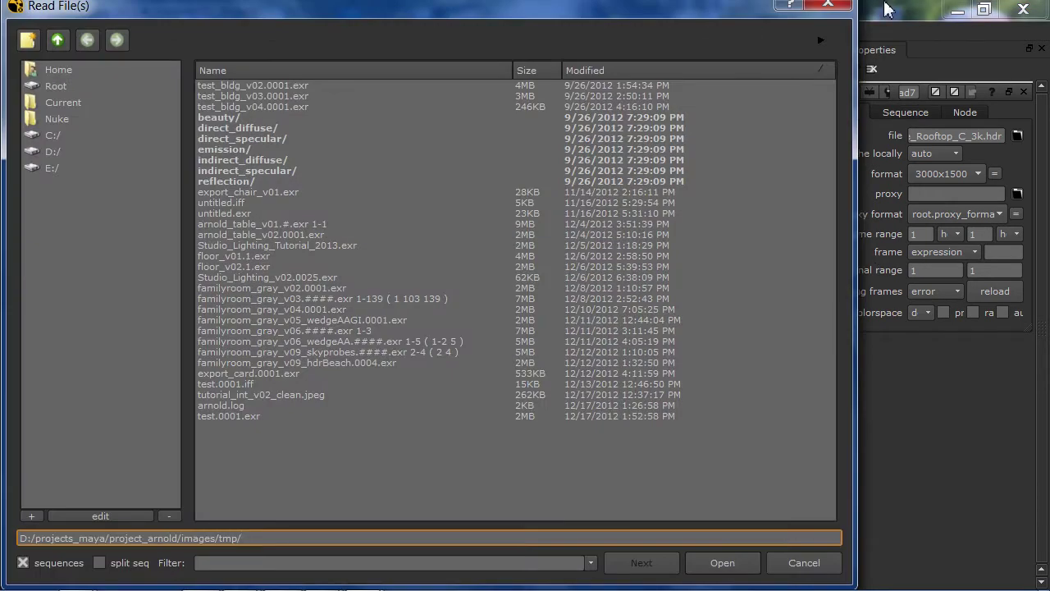
pyautogui.click(647, 70)
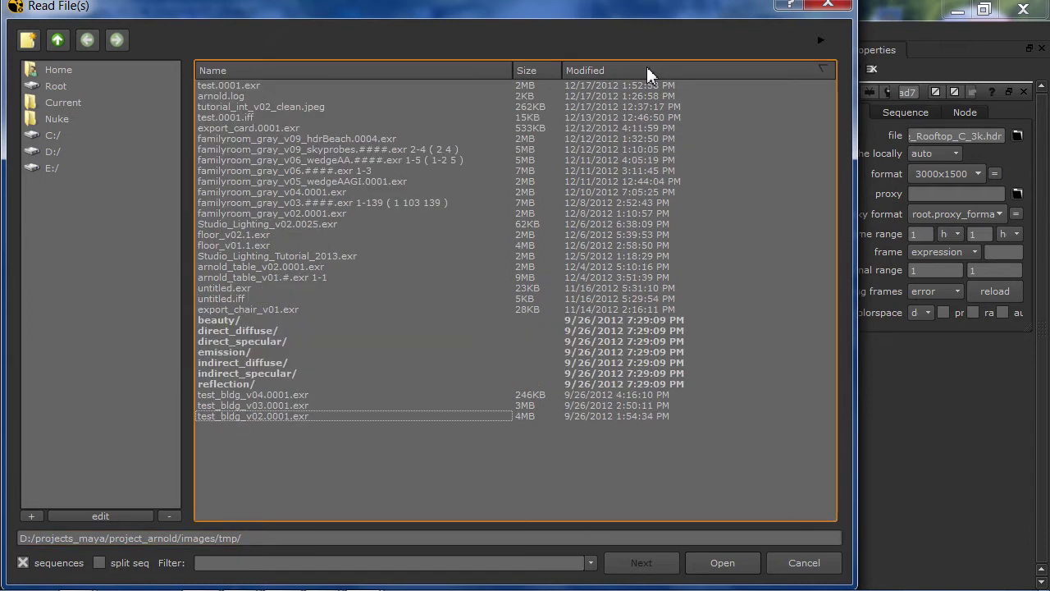
pyautogui.click(647, 69)
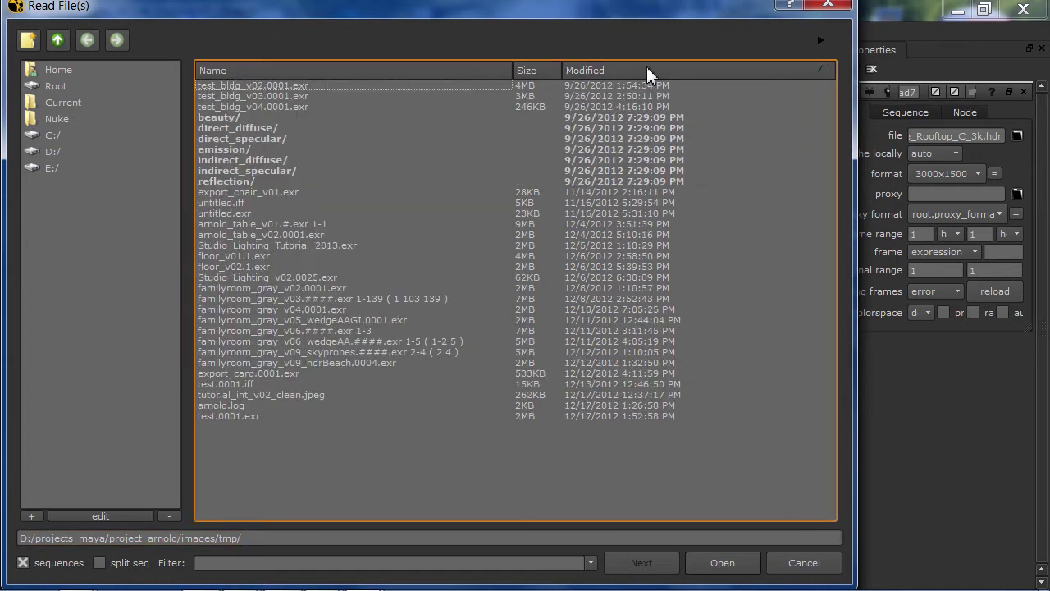
pyautogui.click(255, 416)
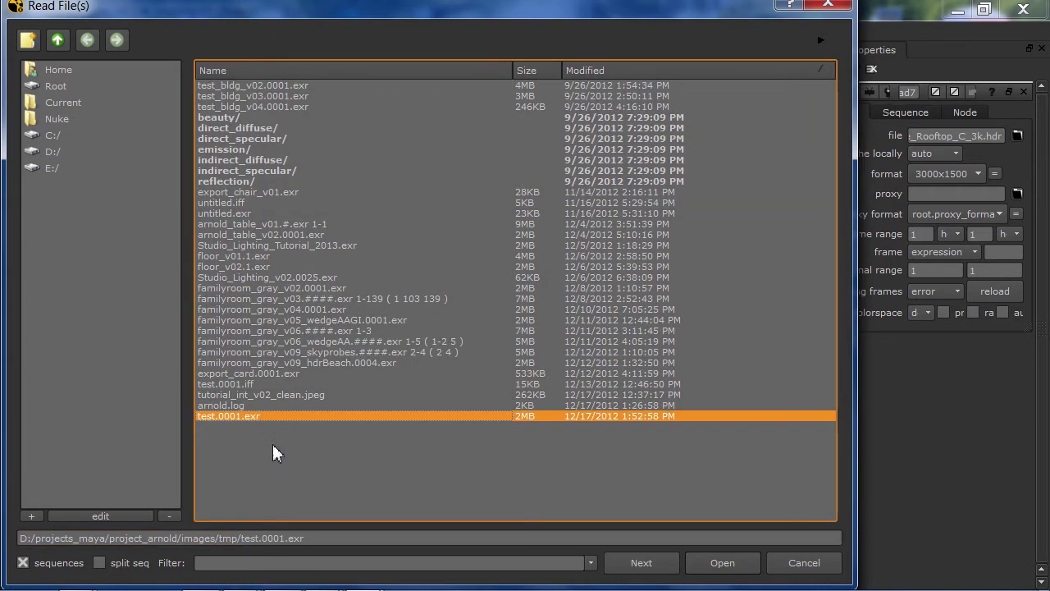
pyautogui.click(722, 563)
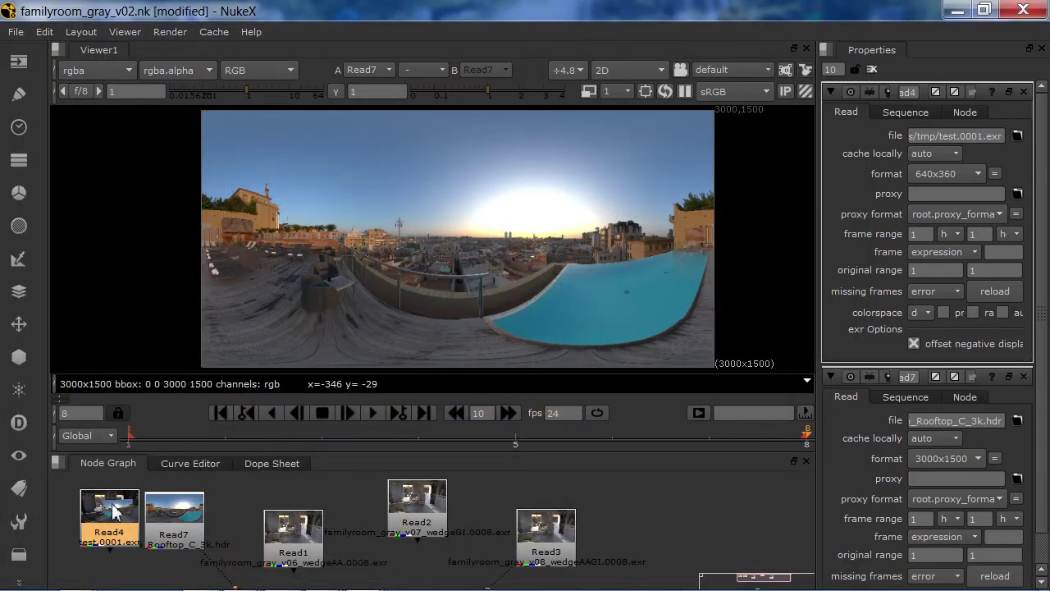
# Flip the viewer between the test.0001.exr render (Read4) and the rooftop panorama (Read7).
pyautogui.press('1')
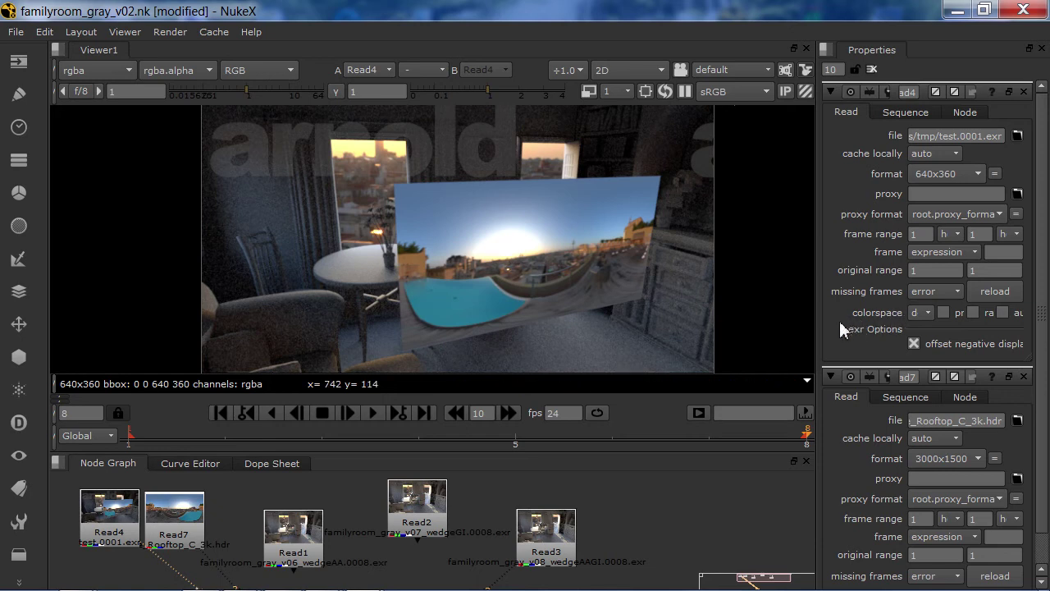
pyautogui.moveTo(816, 334); pyautogui.dragTo(838, 318)
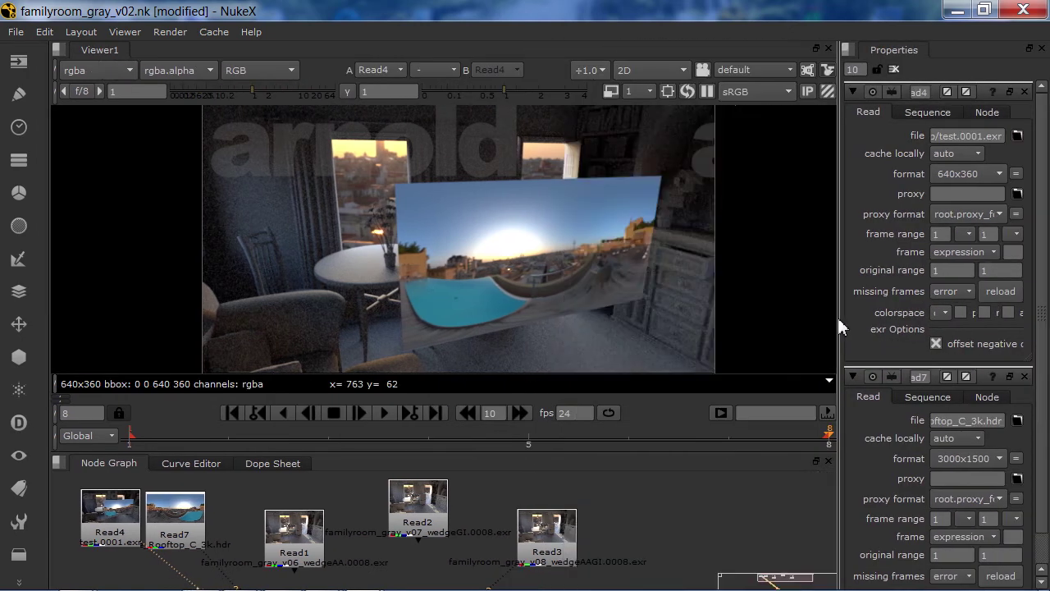
pyautogui.moveTo(175, 535); pyautogui.dragTo(190, 532)
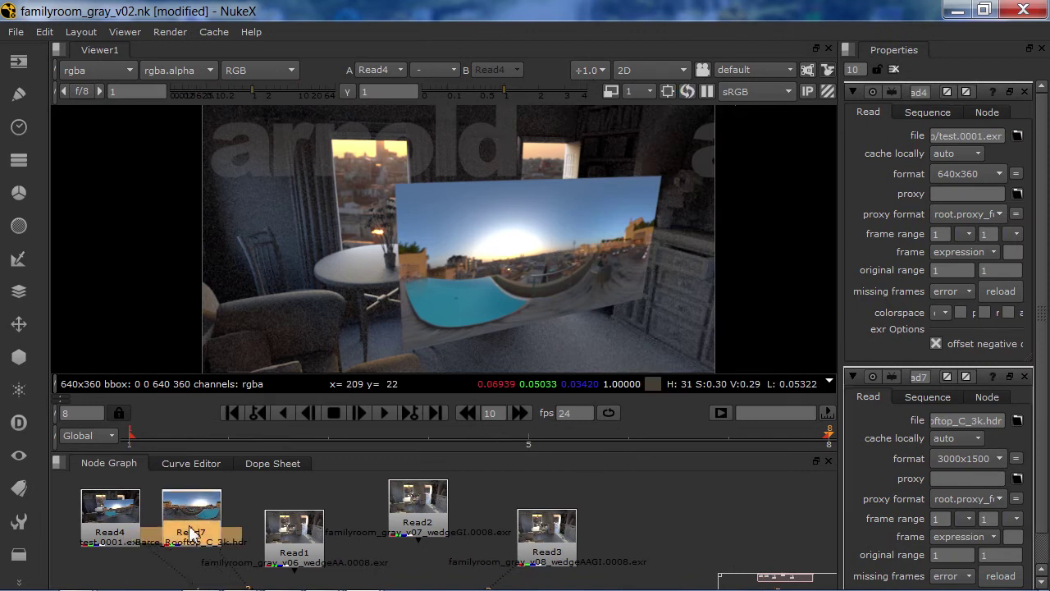
pyautogui.press('1')
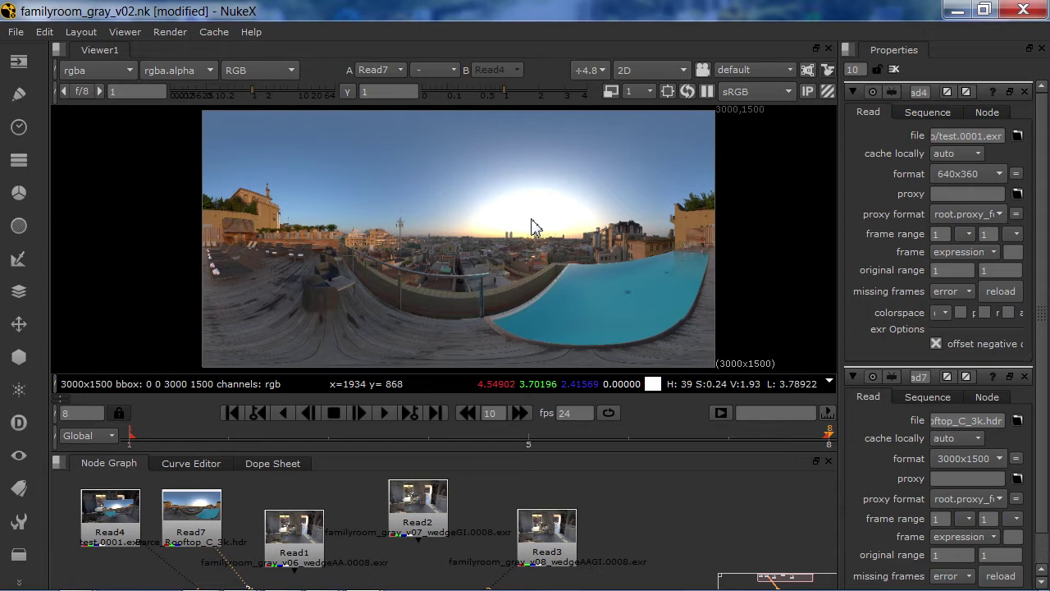
pyautogui.press('1')
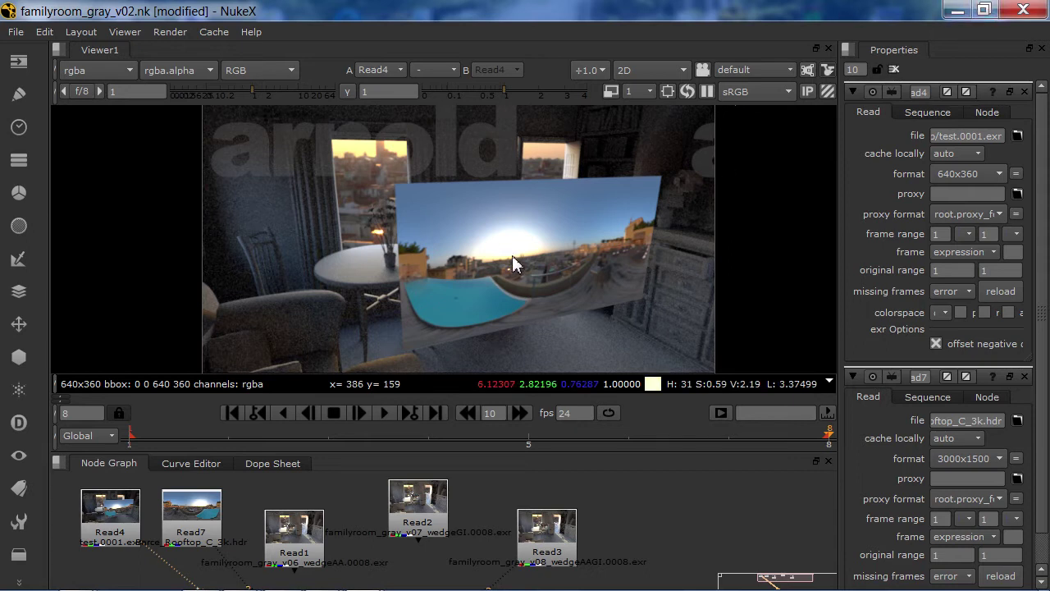
# Minimize NukeX and bring Maya 2013 back to the front.
pyautogui.click(960, 11)
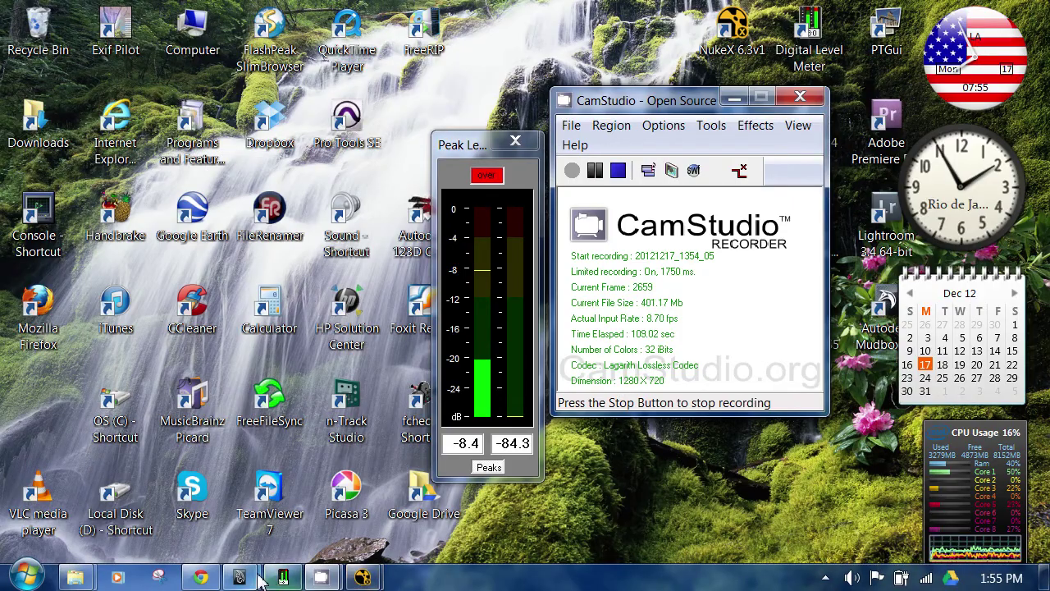
pyautogui.moveTo(239, 577)
pyautogui.click(311, 499)
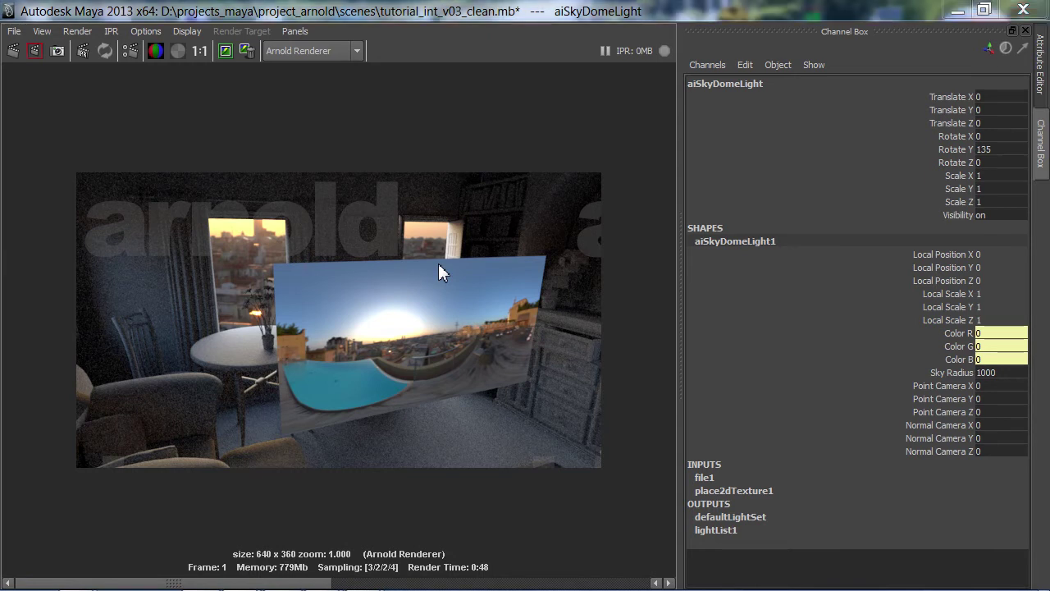
# Hide card_for_test with Ctrl+H and check the result in the render view.
pyautogui.press('space')
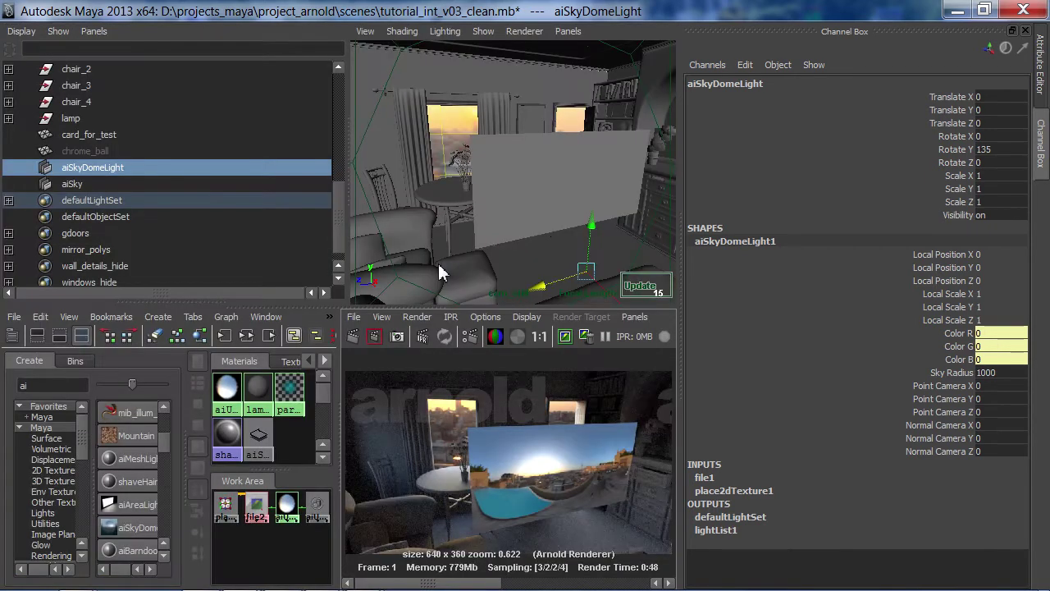
pyautogui.click(103, 138)
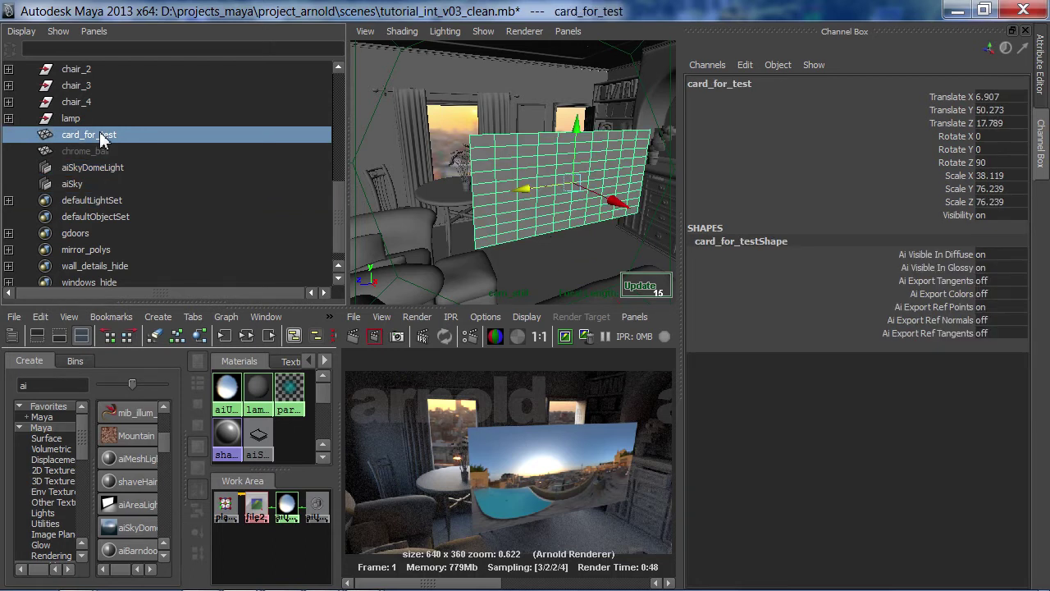
pyautogui.hotkey('ctrl', 'h')
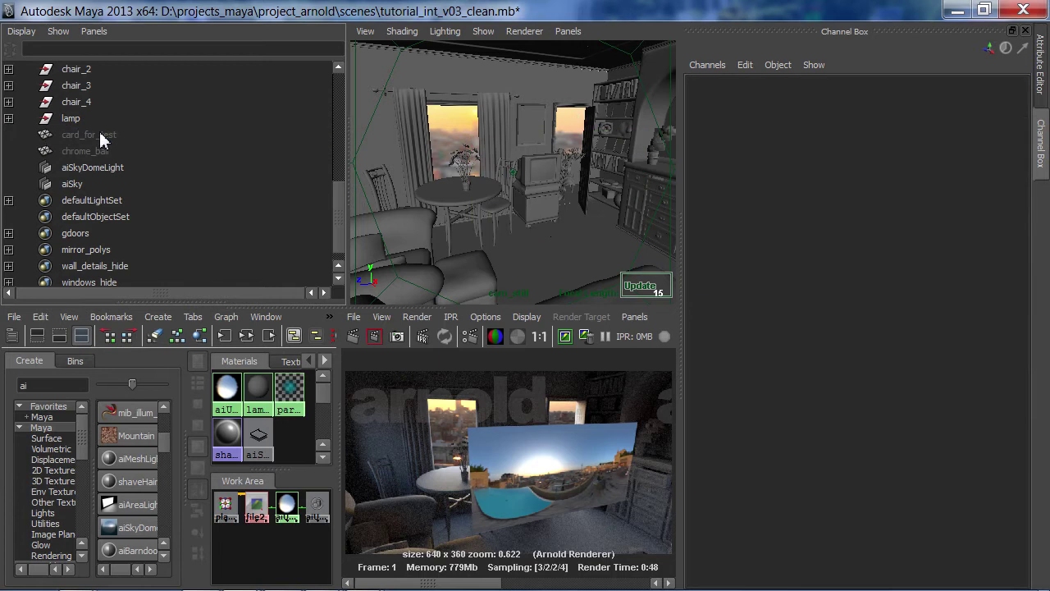
pyautogui.press('space')
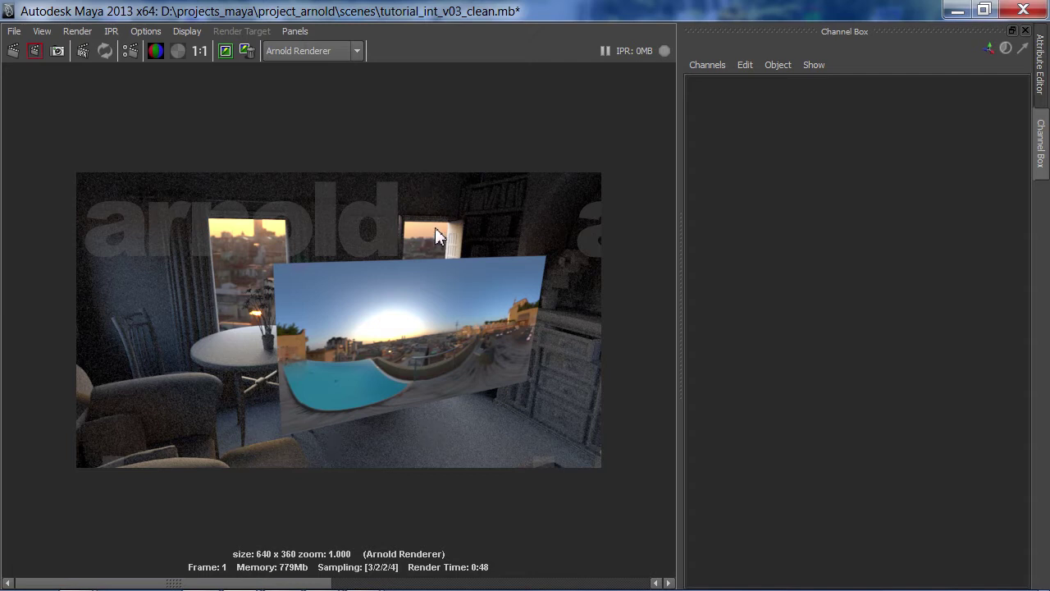
pyautogui.press('space')
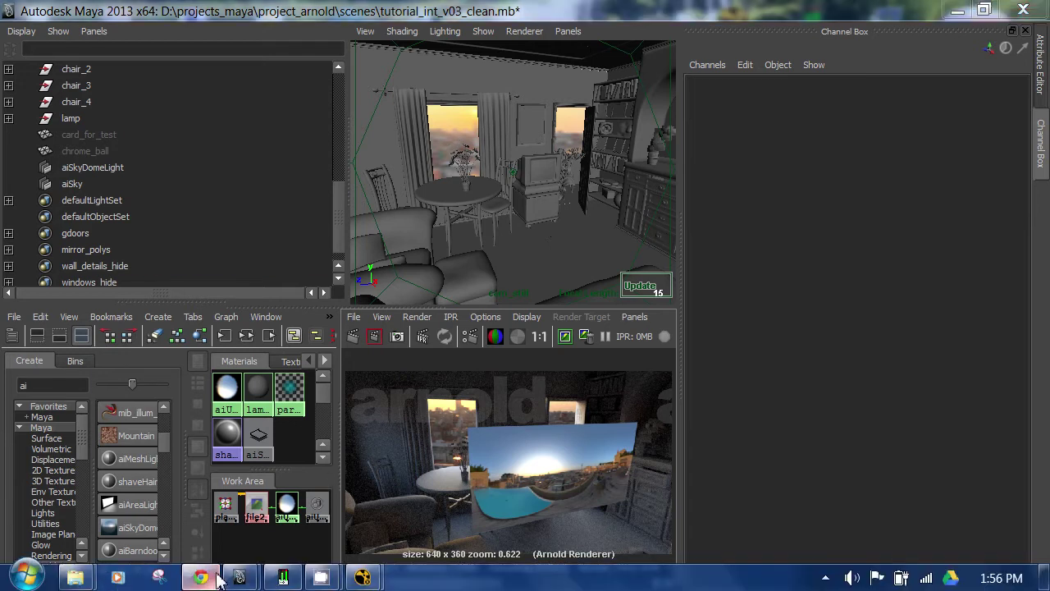
# Read ICT's 'Direct HDR Capture of the Sun and Sky' page in Chrome, then close the browser.
pyautogui.click(215, 578)
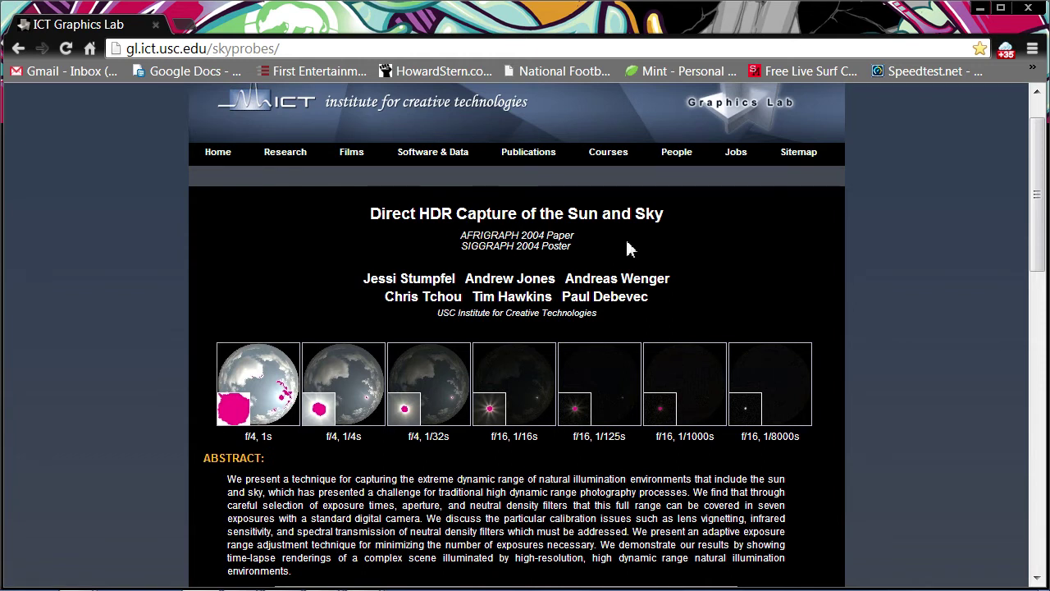
pyautogui.scroll(-5, 627, 243)
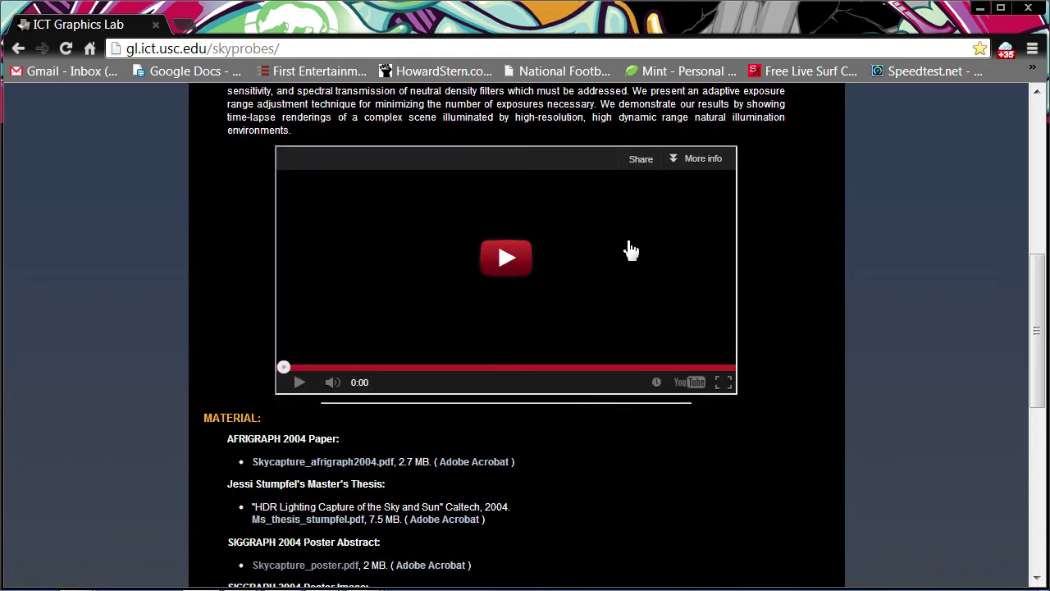
pyautogui.click(1024, 9)
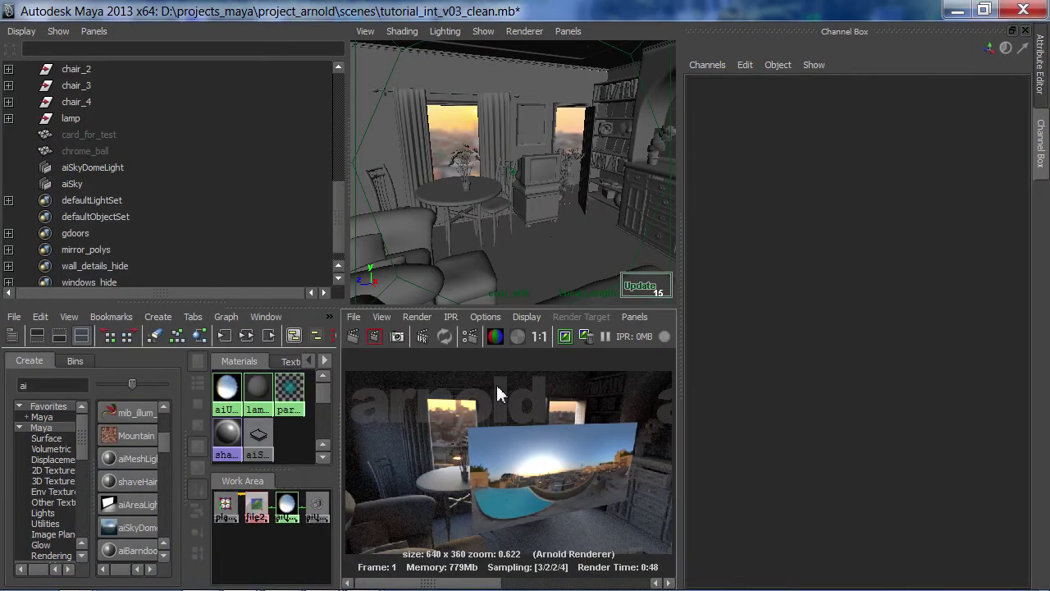
# Create directionalLight1 through the hotbox's Create > Lights > Directional Light.
pyautogui.press('space')
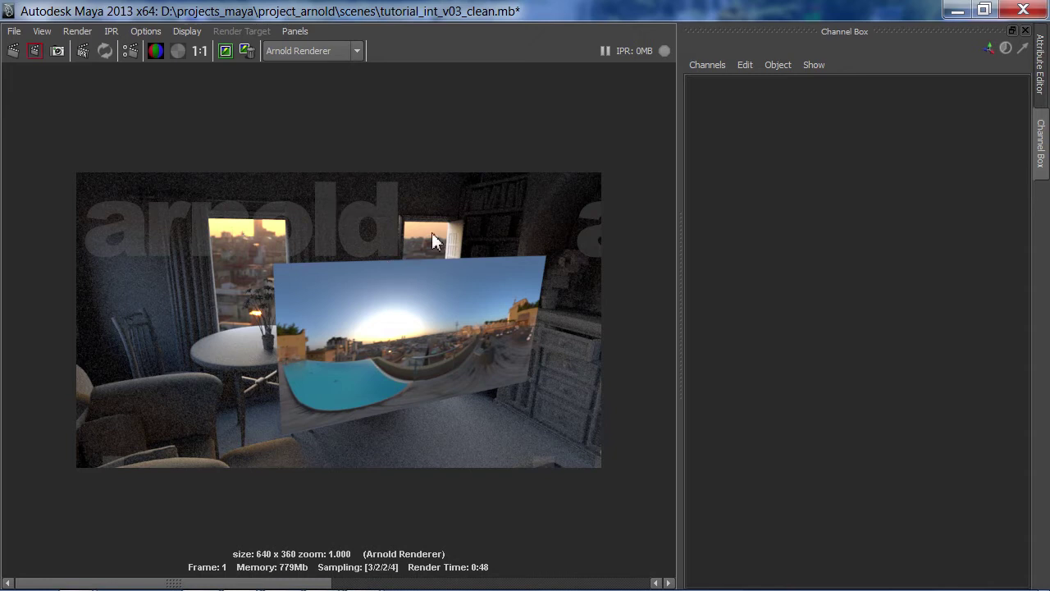
pyautogui.press('space')
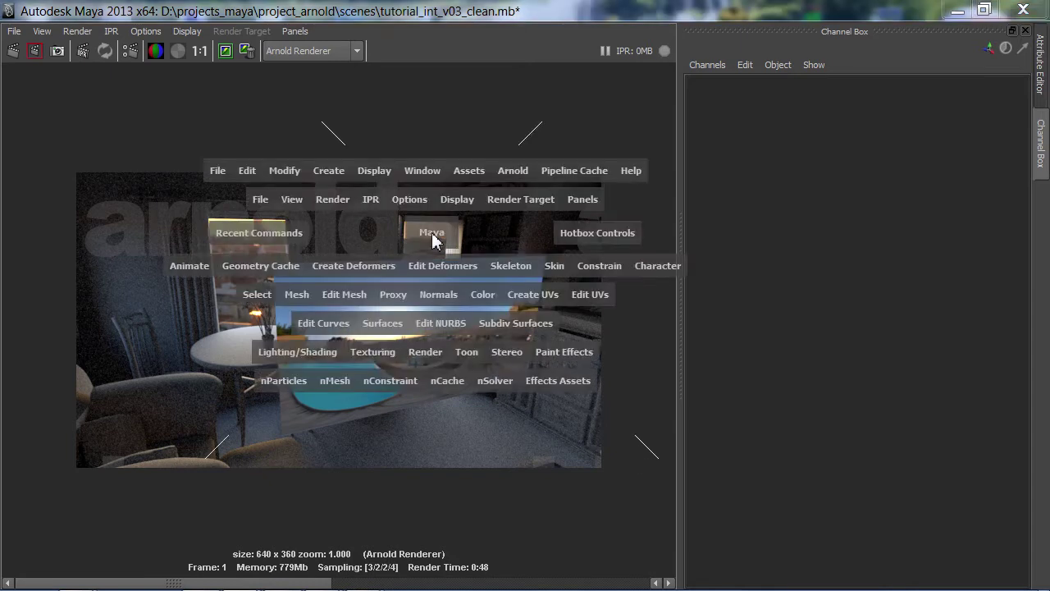
pyautogui.press('space')
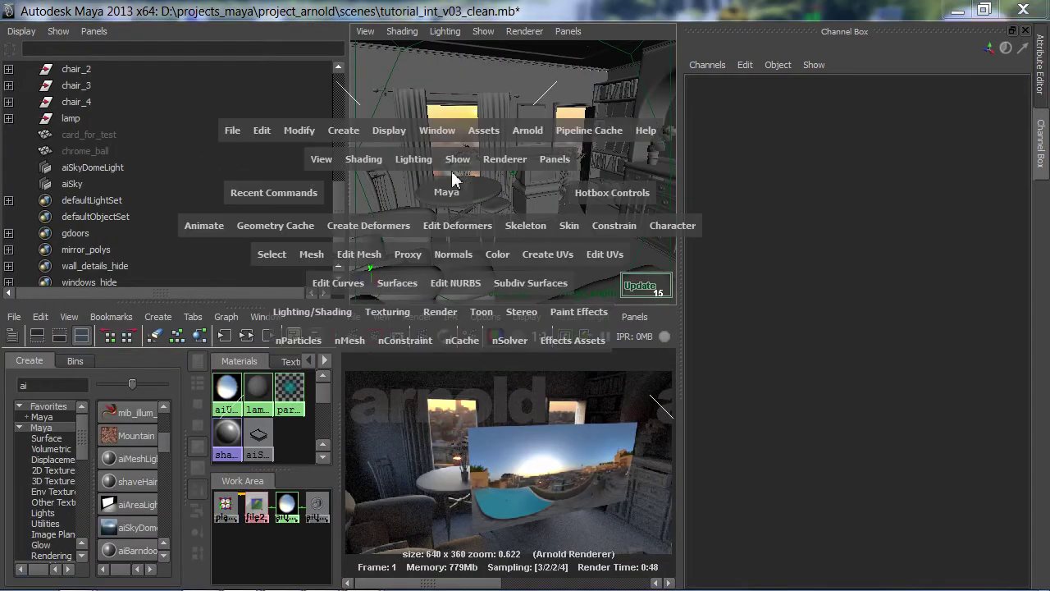
pyautogui.click(344, 130)
pyautogui.moveTo(485, 222)
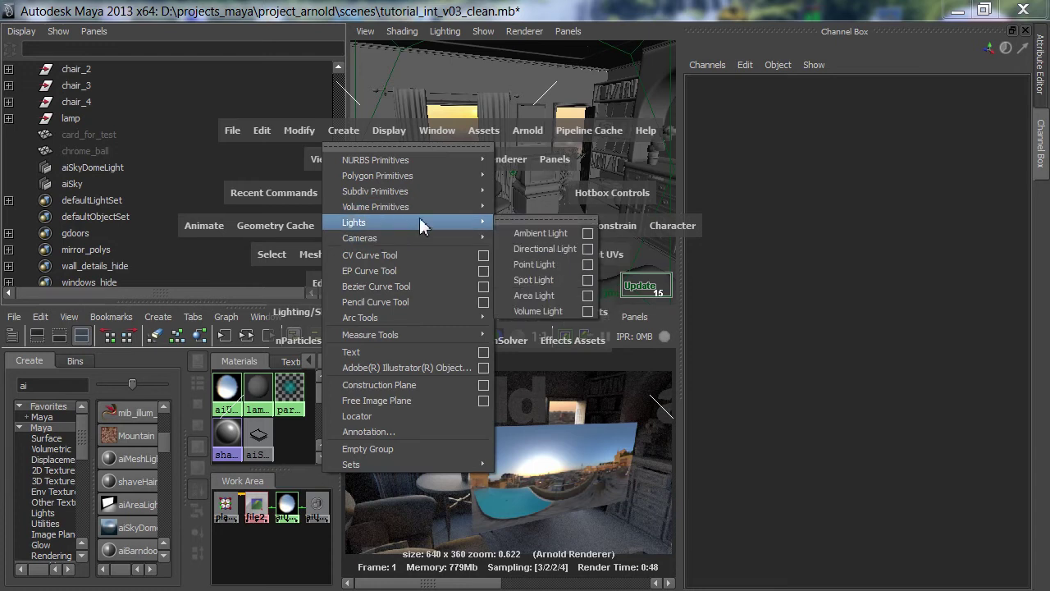
pyautogui.click(546, 248)
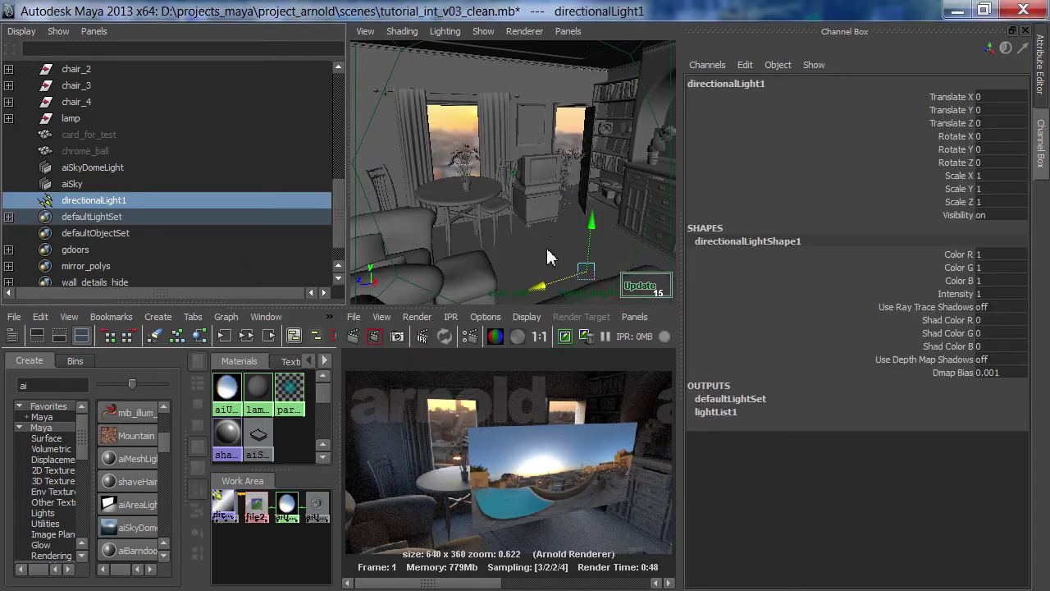
pyautogui.press('e')
pyautogui.press('r')
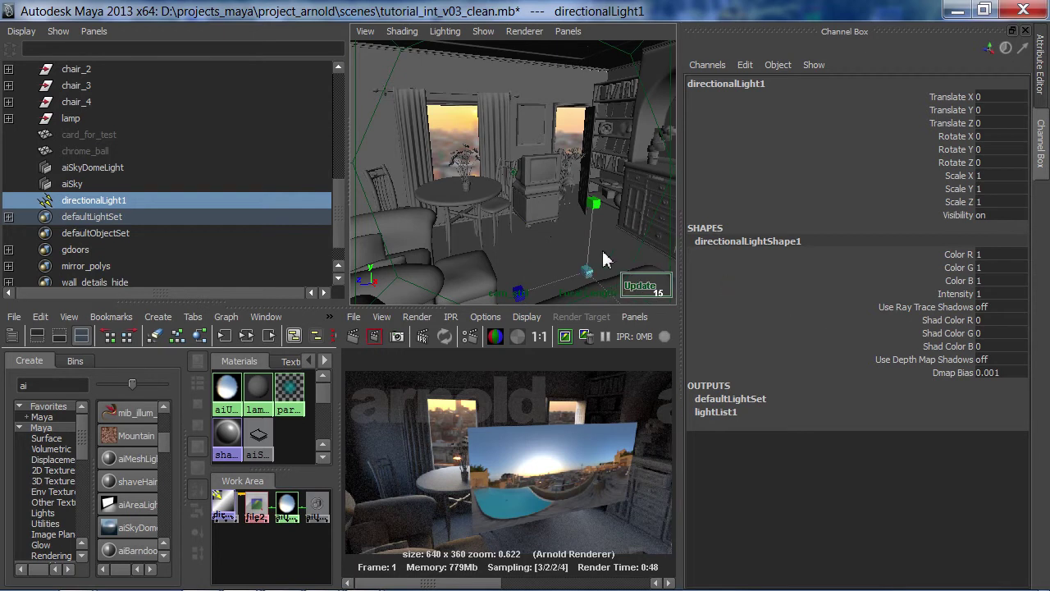
pyautogui.press('space')
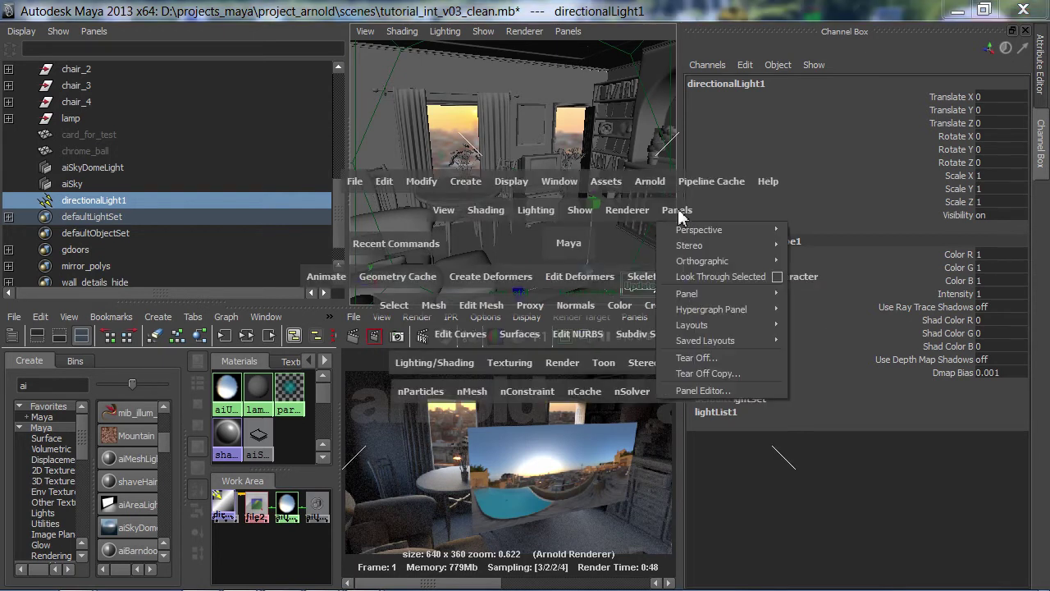
# Maximize the cam_work view, frame the building, and scale the light up to 259.87.
pyautogui.moveTo(678, 210); pyautogui.dragTo(828, 261)
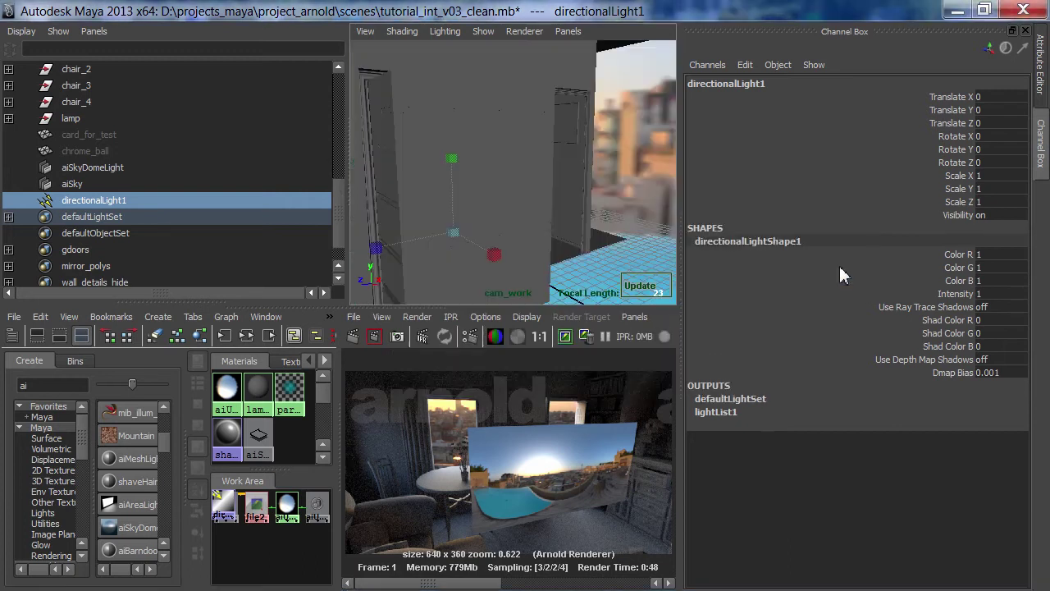
pyautogui.press('space')
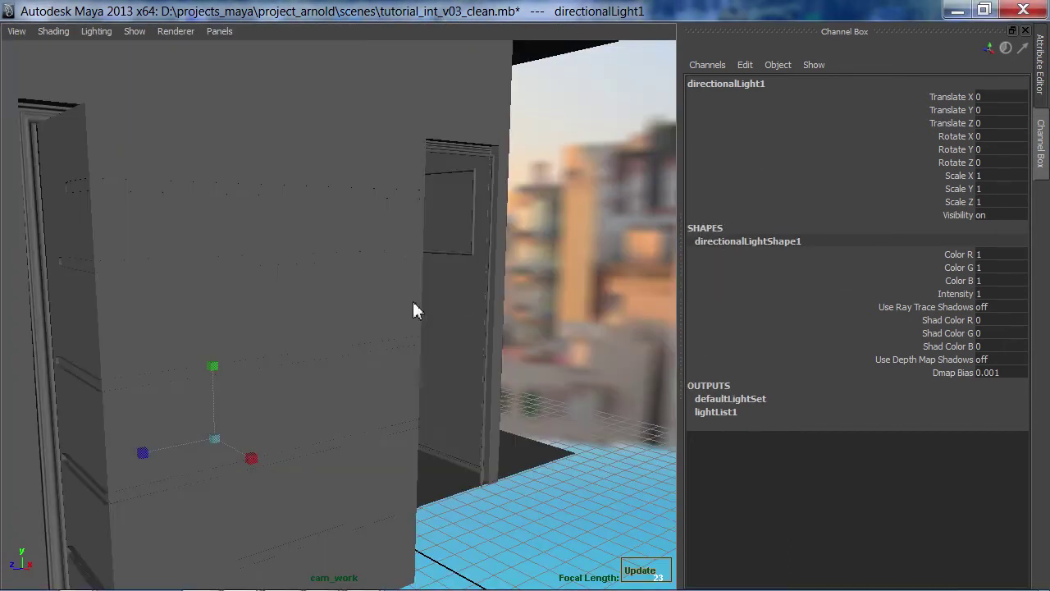
pyautogui.press('a')
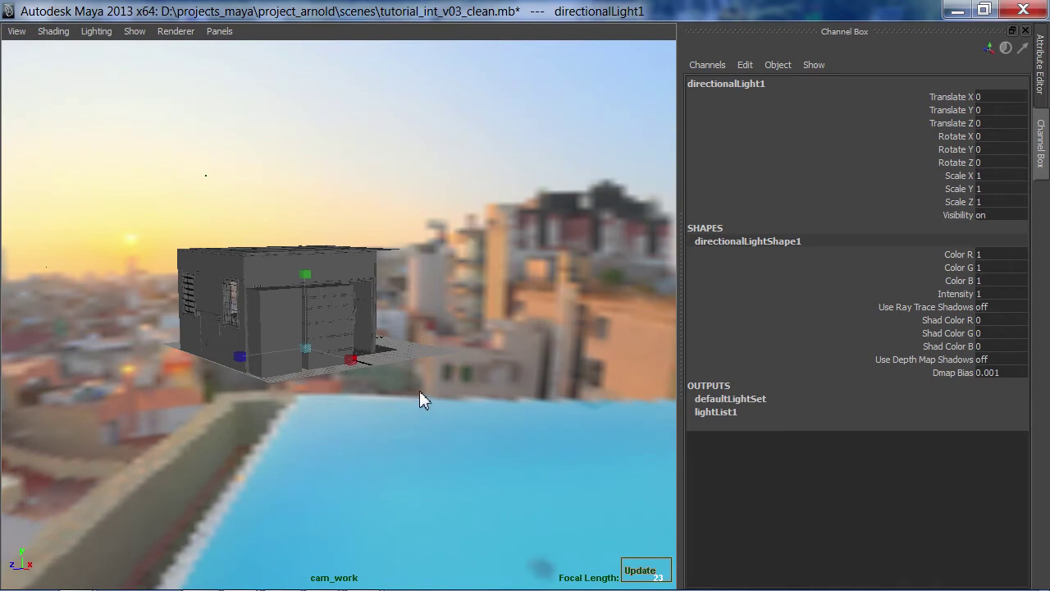
pyautogui.press('t')
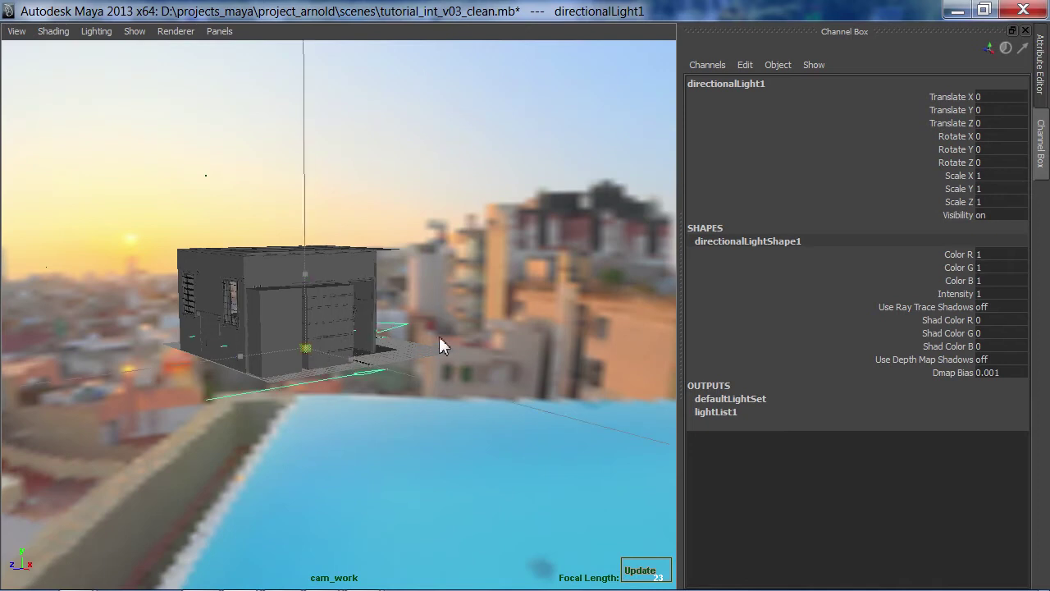
pyautogui.keyDown('alt'); pyautogui.moveTo(520, 284); pyautogui.dragTo(315, 386); pyautogui.keyUp('alt')
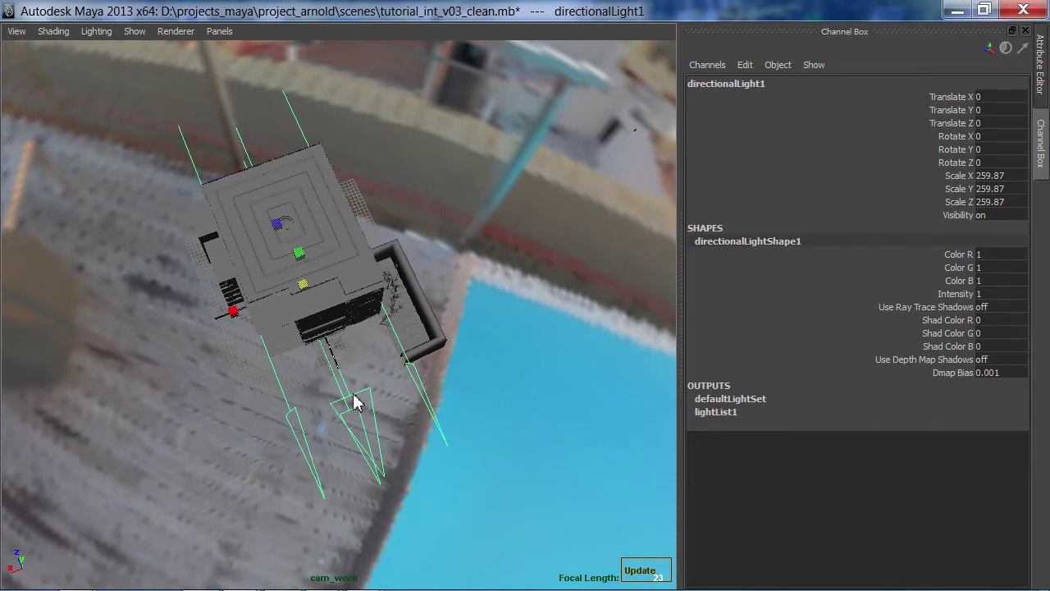
# Rotate the light to Rotate X -15.272 and Rotate Y -84.724.
pyautogui.press('e')
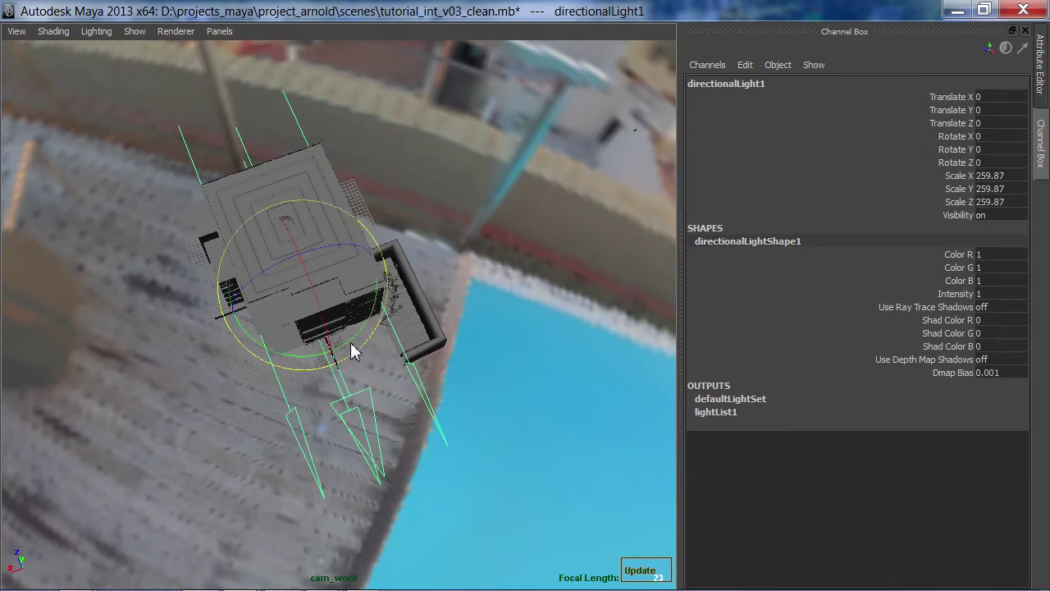
pyautogui.moveTo(353, 353); pyautogui.dragTo(246, 352)
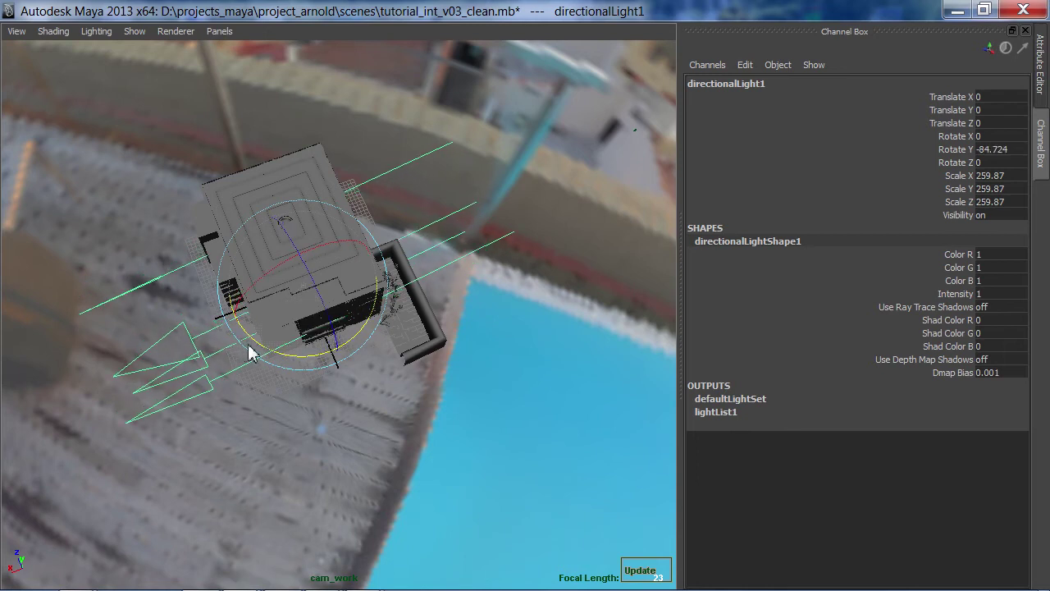
pyautogui.moveTo(281, 274); pyautogui.dragTo(262, 285)
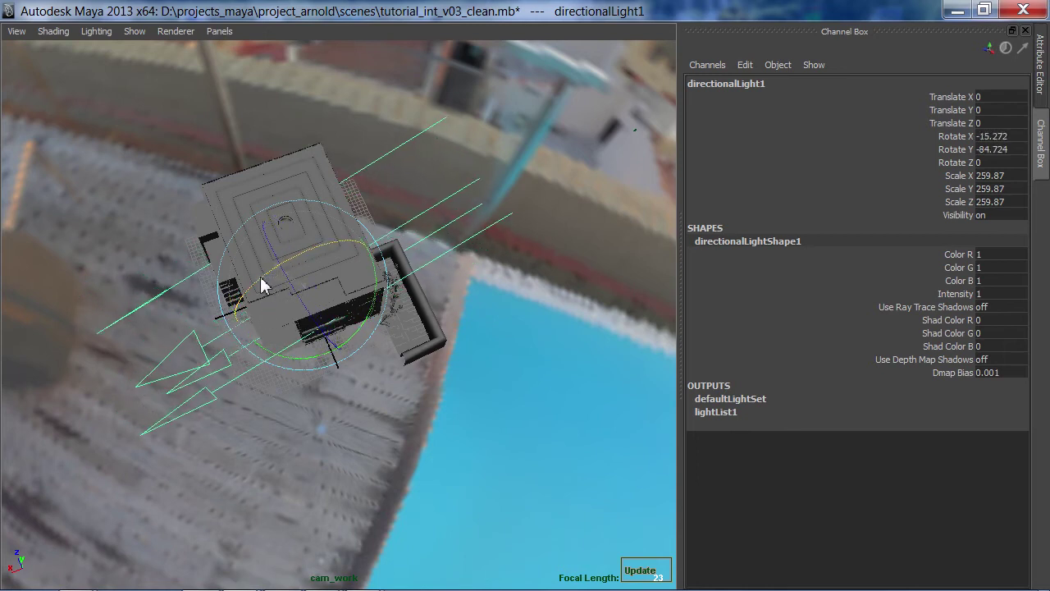
pyautogui.press('[')
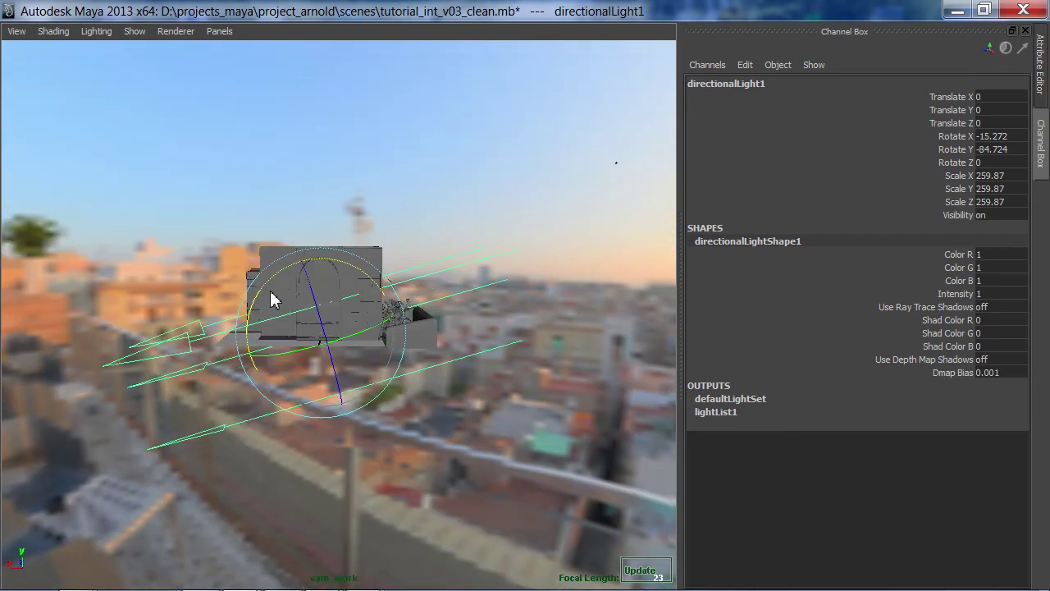
# Move the light out along X to Translate X -1018.329 beside the building.
pyautogui.press('w')
pyautogui.moveTo(273, 339); pyautogui.dragTo(570, 361)
pyautogui.keyDown('alt'); pyautogui.moveTo(457, 427); pyautogui.dragTo(410, 205); pyautogui.keyUp('alt')
pyautogui.moveTo(491, 152); pyautogui.dragTo(566, 73)
pyautogui.keyDown('alt'); pyautogui.moveTo(529, 268); pyautogui.dragTo(520, 251); pyautogui.keyUp('alt')
# Give directionalLight1 a warm yellow colour and turn on raytraced shadows.
pyautogui.click(1045, 92)
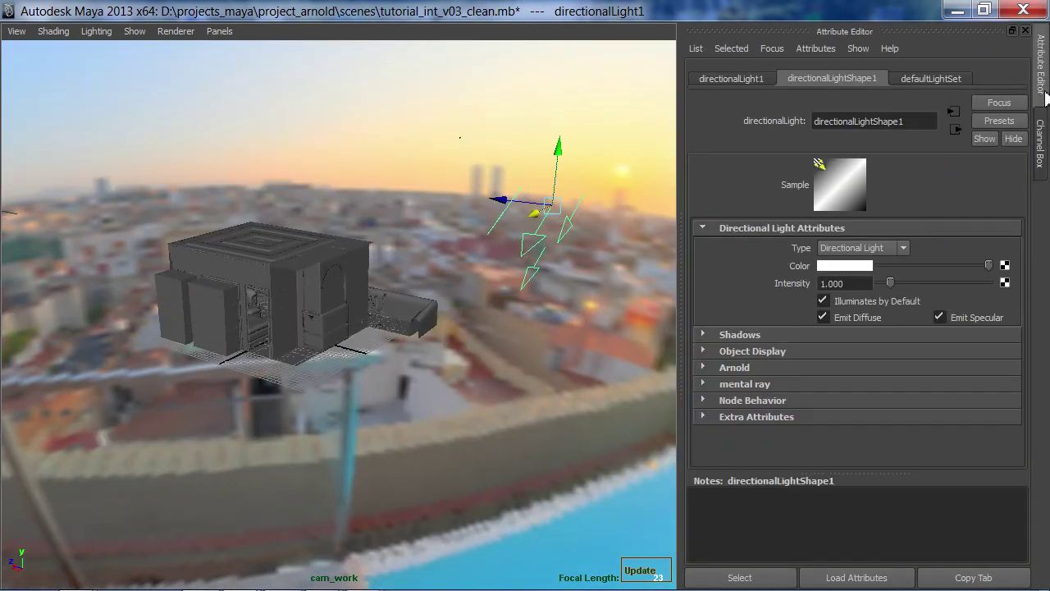
pyautogui.click(828, 268)
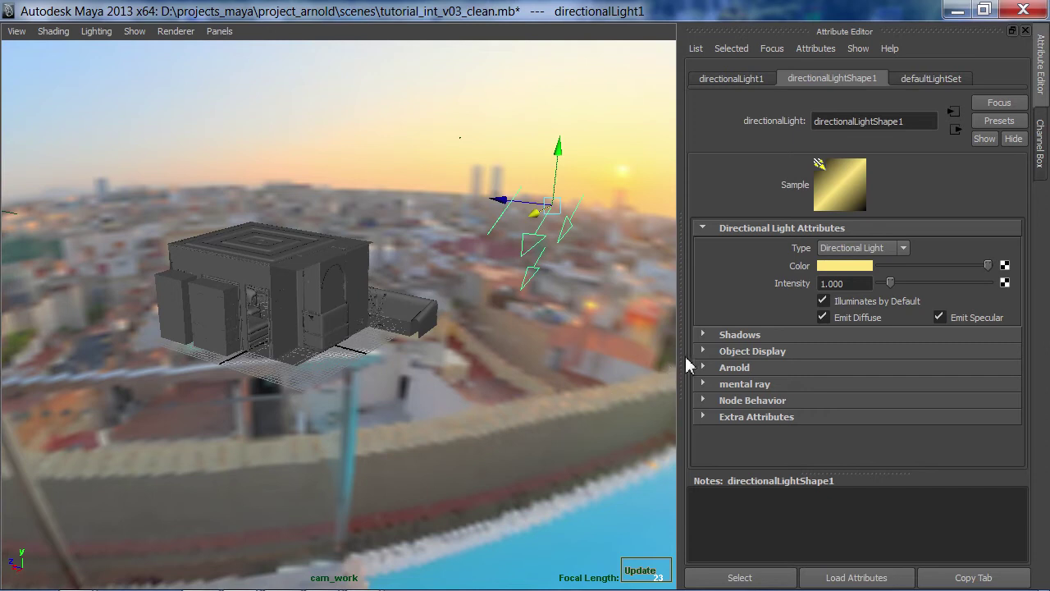
pyautogui.click(716, 336)
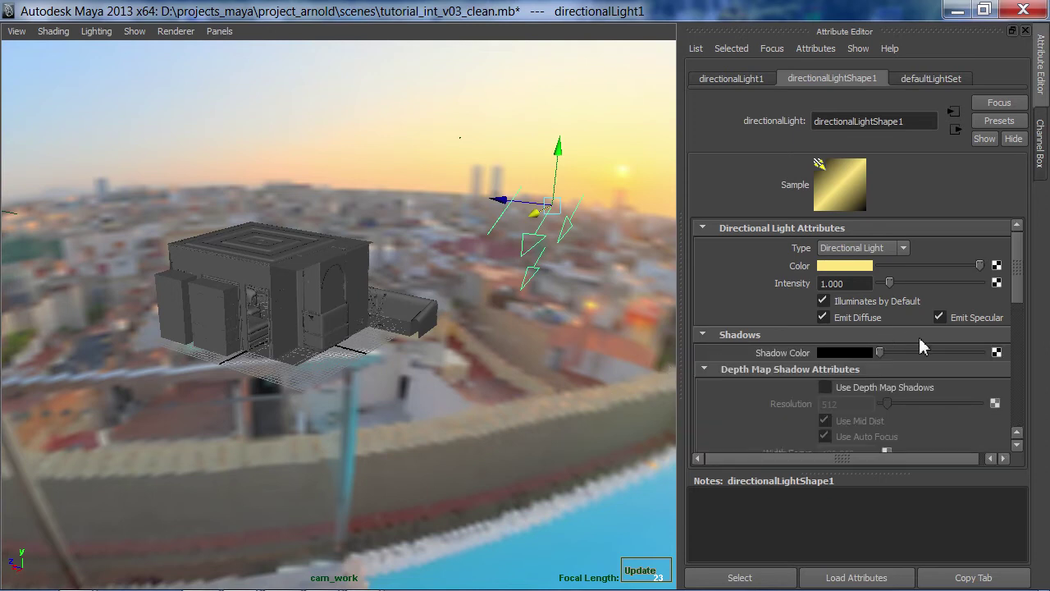
pyautogui.click(923, 370)
pyautogui.click(877, 404)
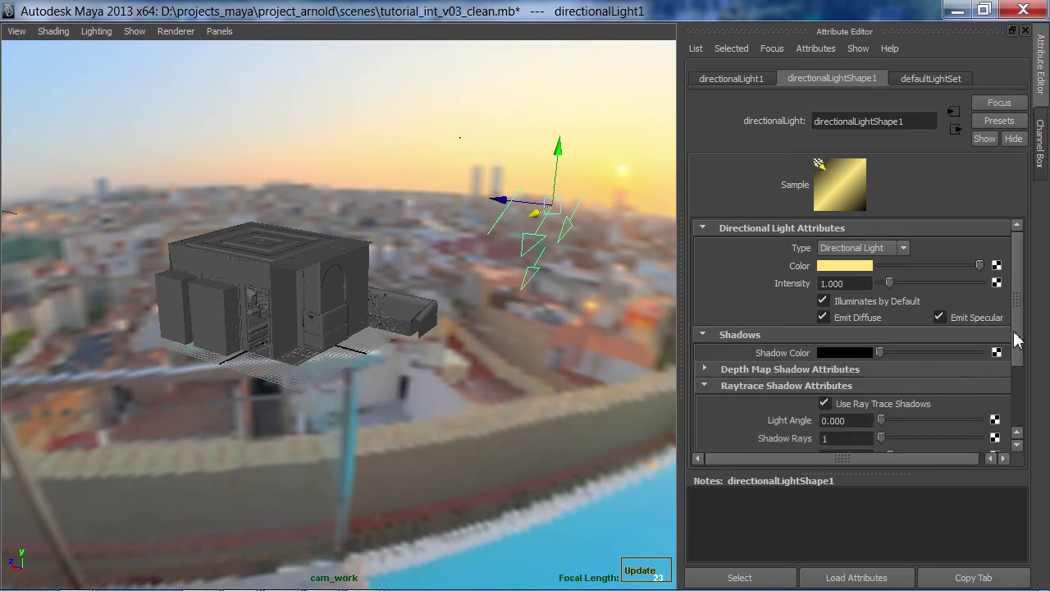
pyautogui.moveTo(1018, 335); pyautogui.dragTo(1025, 409)
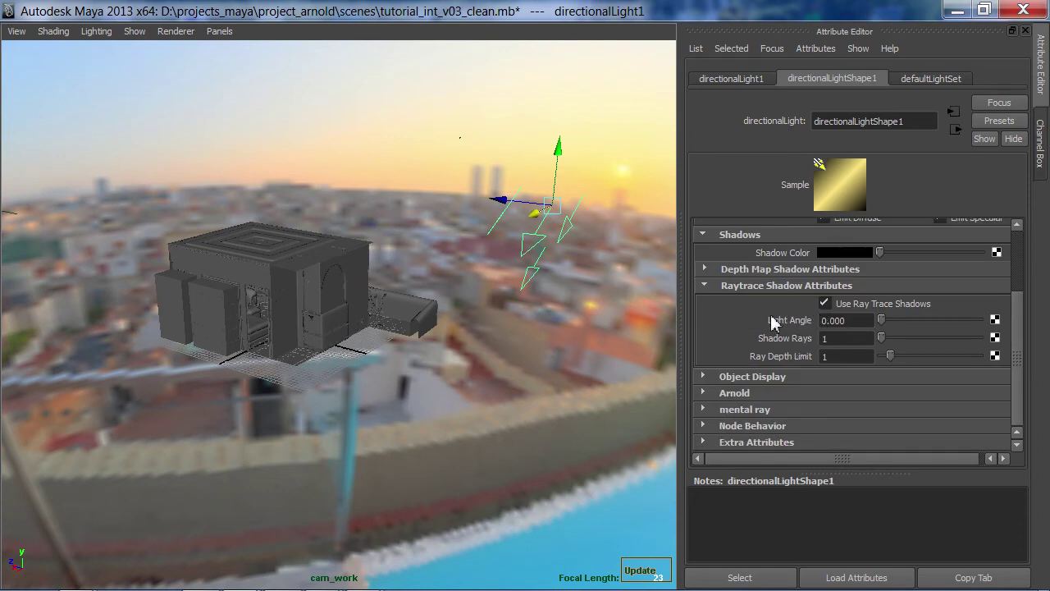
pyautogui.click(749, 287)
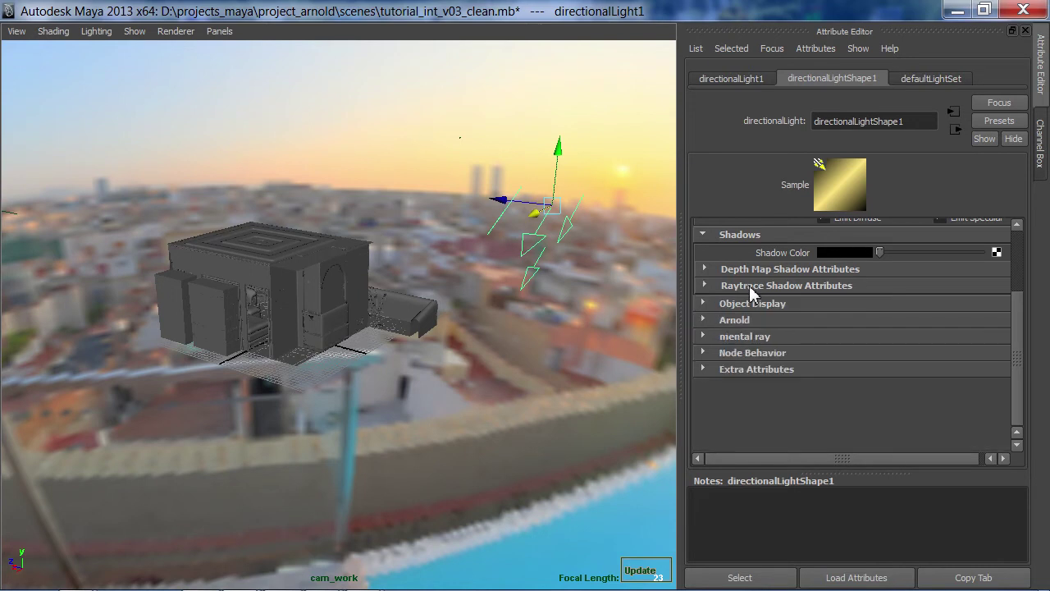
# Set the light's Arnold Exposure to 2, Angle to 2, and Samples to 2.
pyautogui.click(743, 395)
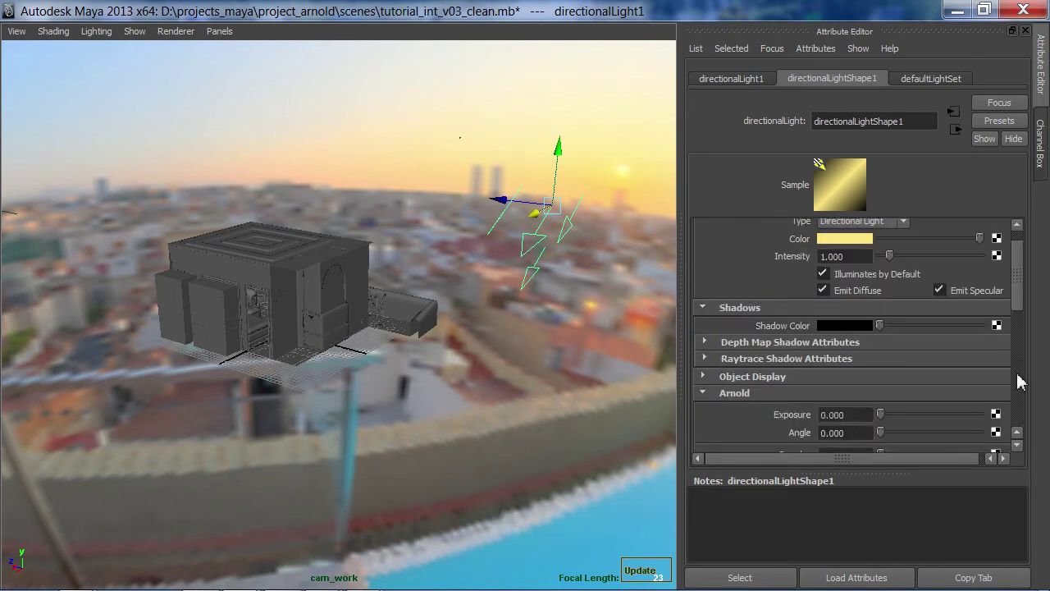
pyautogui.moveTo(1020, 302); pyautogui.dragTo(1021, 336)
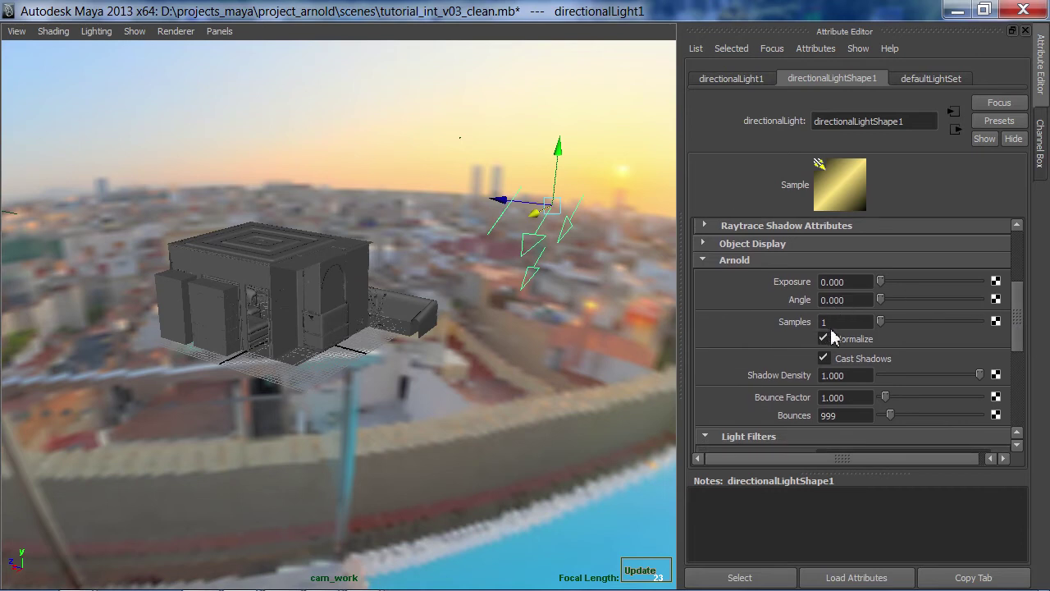
pyautogui.click(833, 283)
pyautogui.write('2')
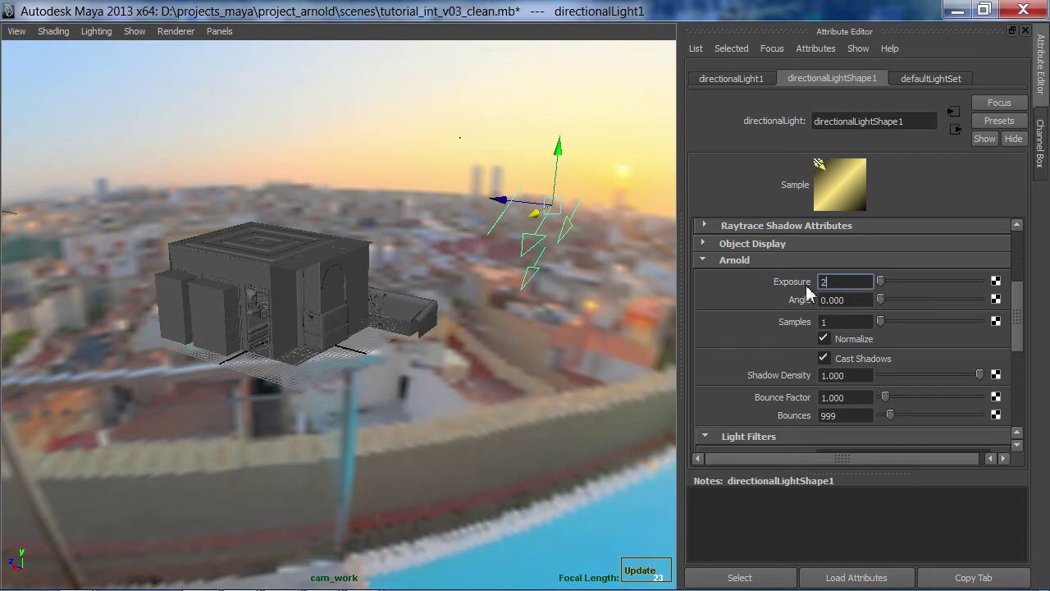
pyautogui.press('Tab')
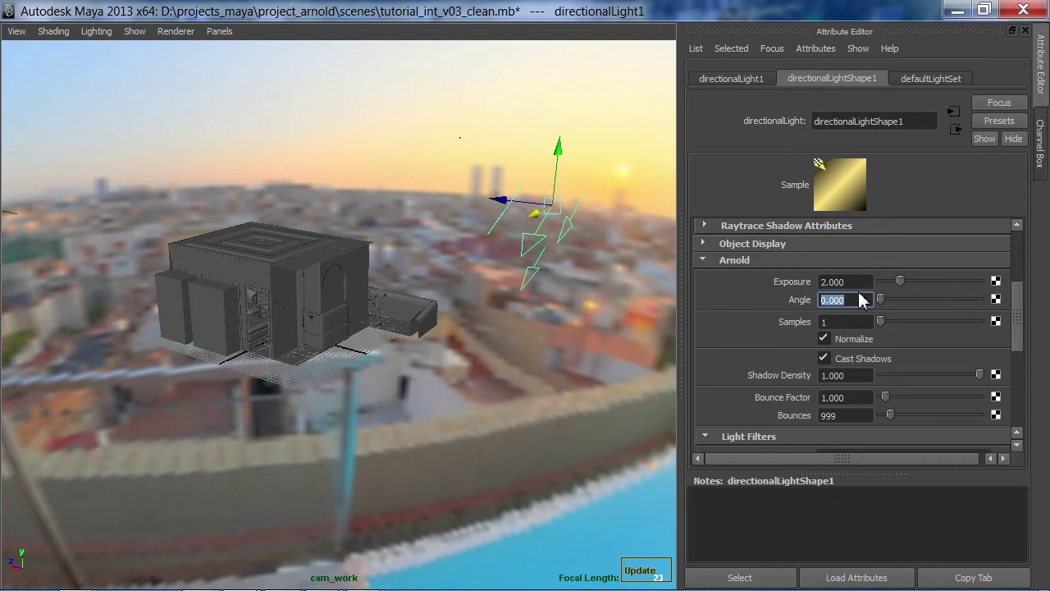
pyautogui.write('2')
pyautogui.press('Tab')
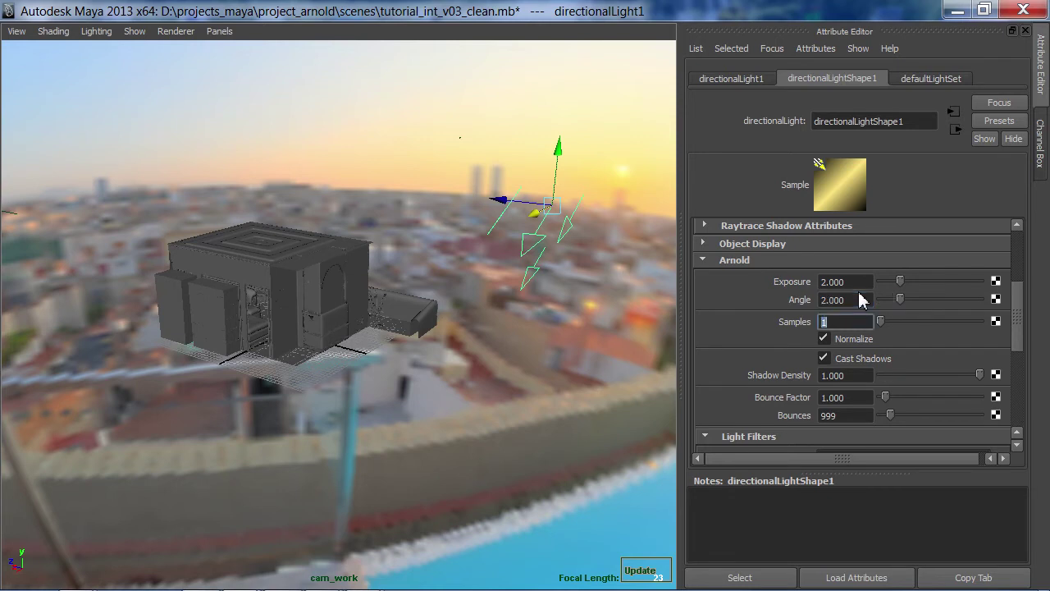
pyautogui.write('2')
pyautogui.press('Tab')
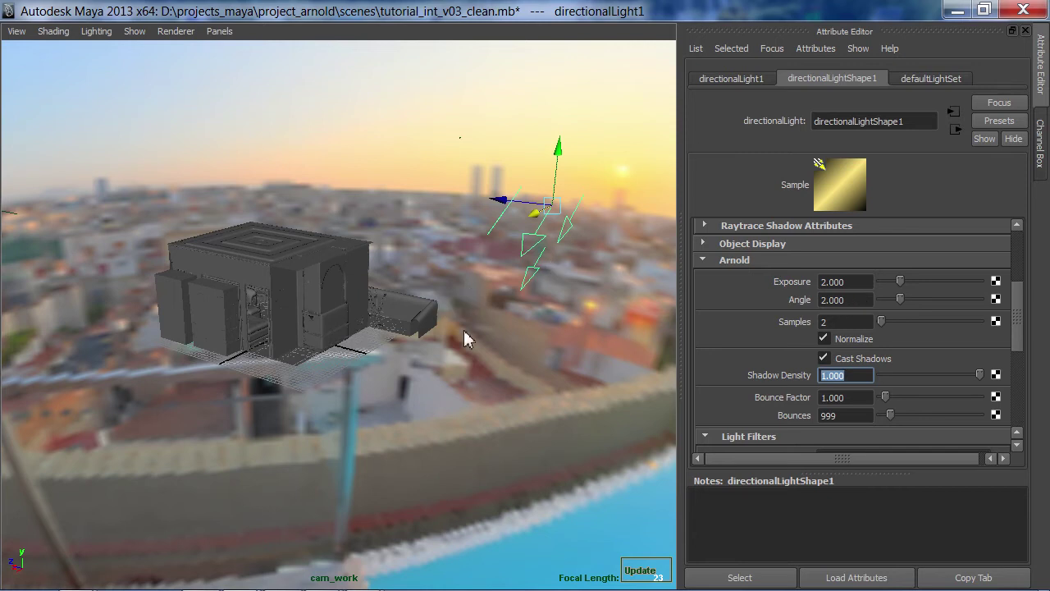
pyautogui.press('Return')
pyautogui.keyDown('alt'); pyautogui.moveTo(514, 333); pyautogui.dragTo(449, 239); pyautogui.keyUp('alt')
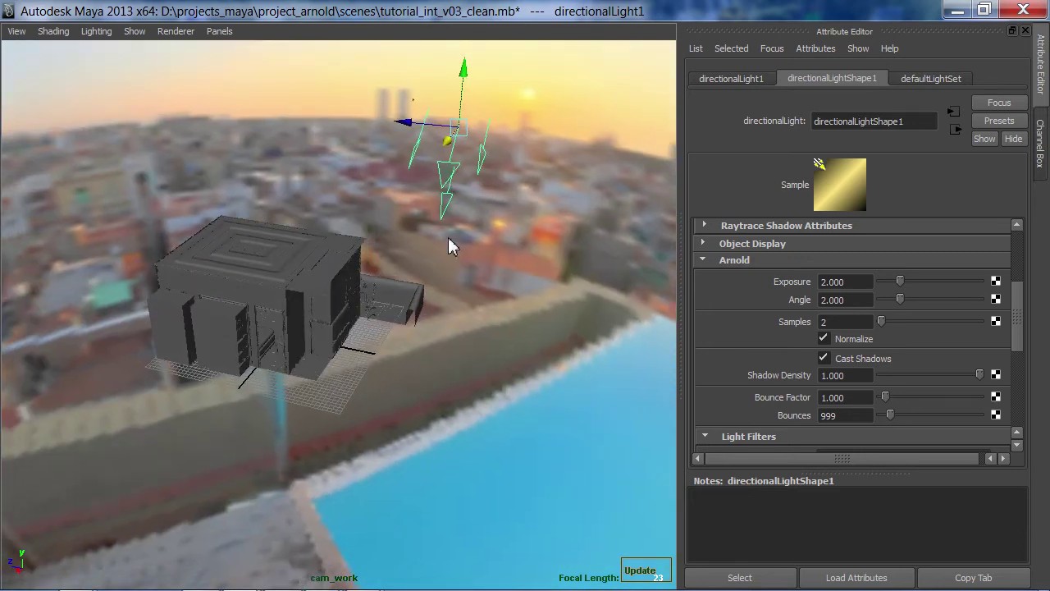
# Select chrome_ball, look through cam_int, and scale the ball up.
pyautogui.press('e')
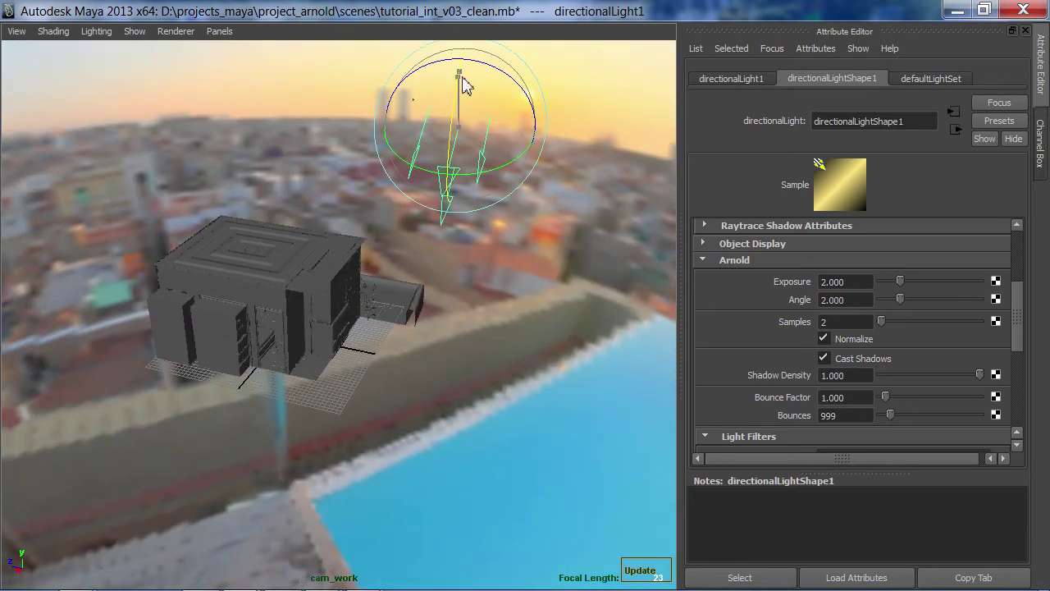
pyautogui.click(521, 235)
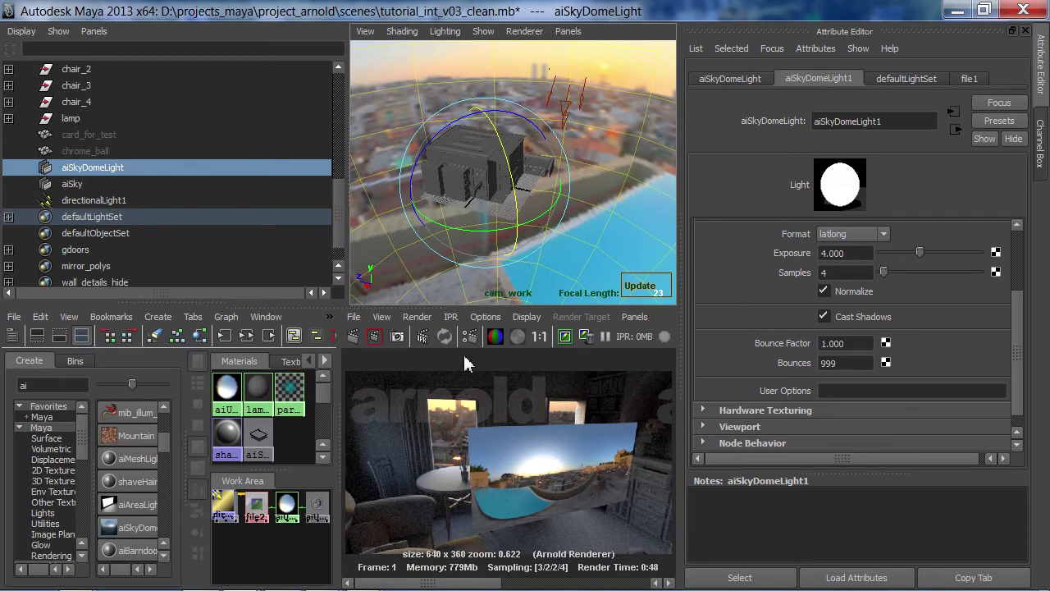
pyautogui.click(96, 152)
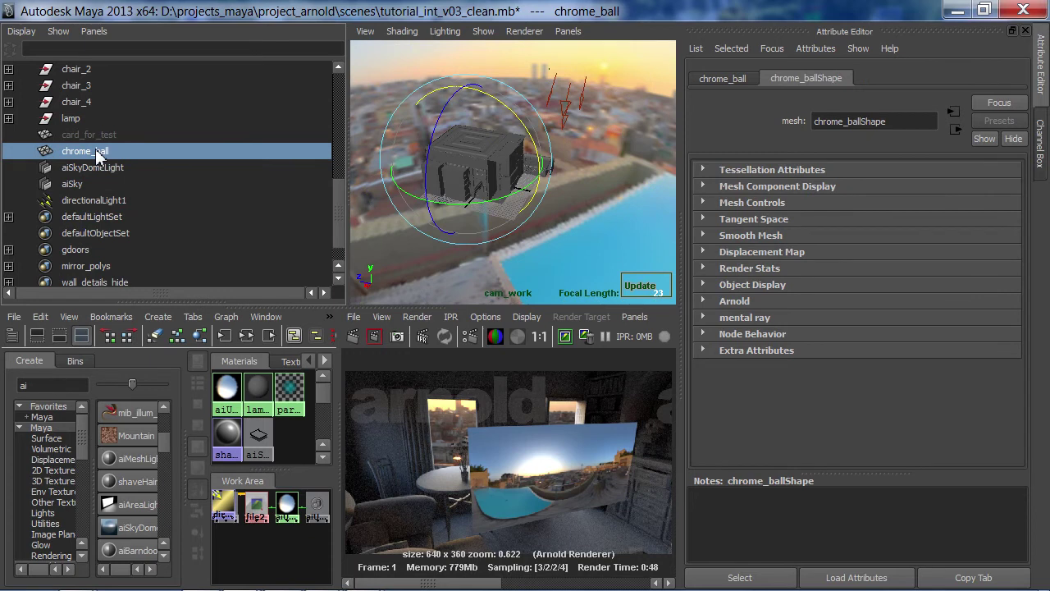
pyautogui.click(567, 31)
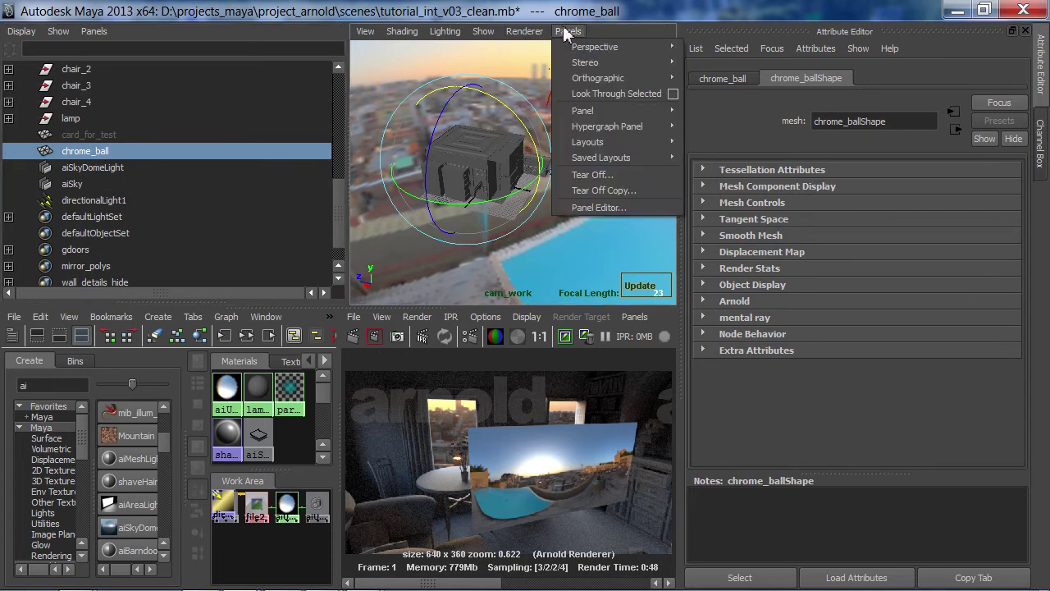
pyautogui.moveTo(595, 47)
pyautogui.click(739, 67)
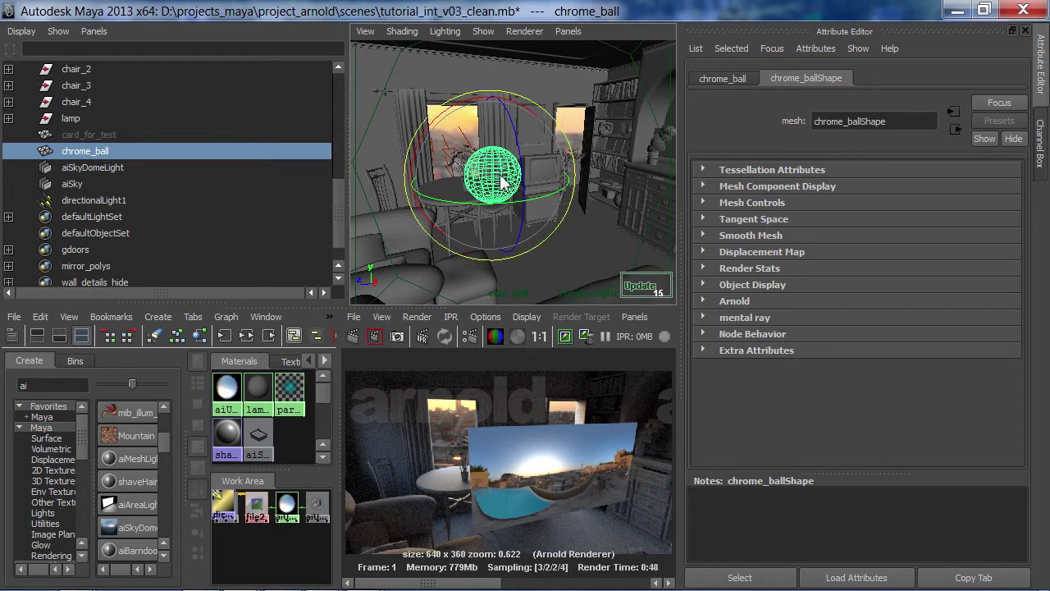
pyautogui.press('q')
pyautogui.press('r')
pyautogui.moveTo(508, 184); pyautogui.dragTo(515, 182, button='middle')
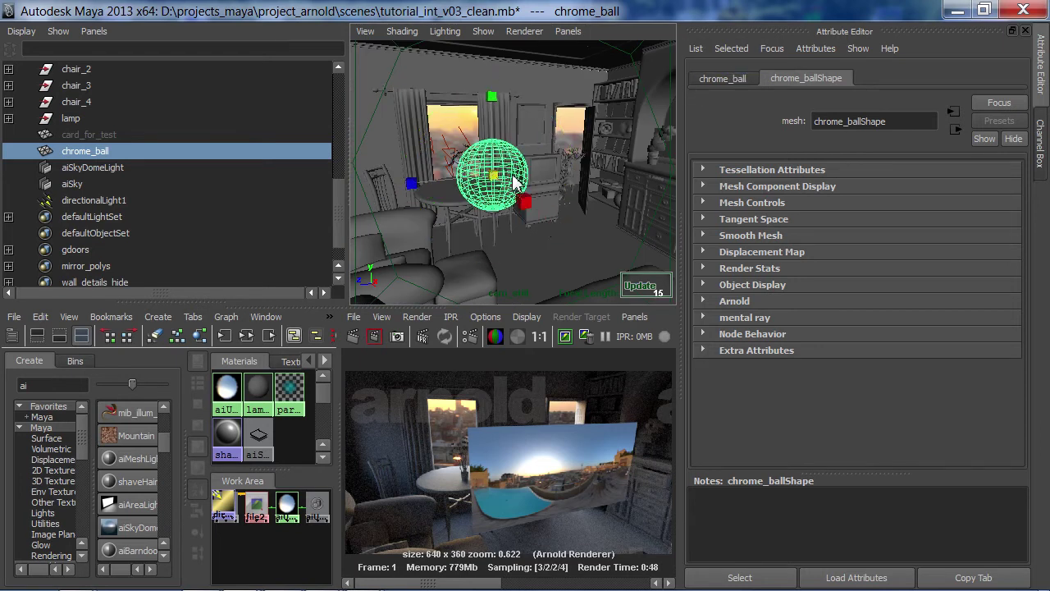
# Create an aiStandard shader with Diffuse Weight 0, Specular Weight 1, and Roughness 0.
pyautogui.click(294, 425)
pyautogui.press('space')
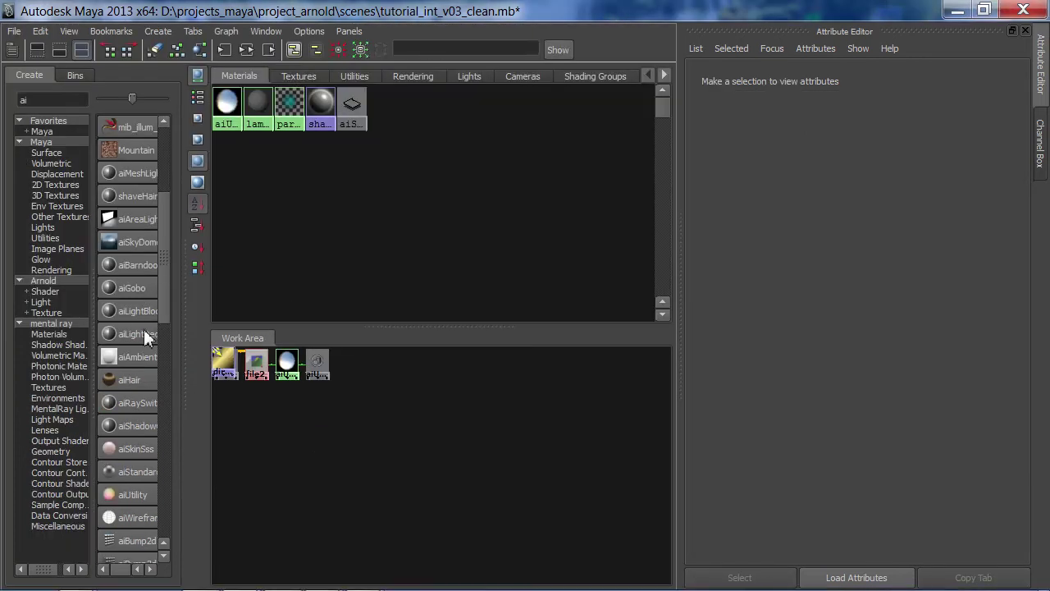
pyautogui.click(126, 470)
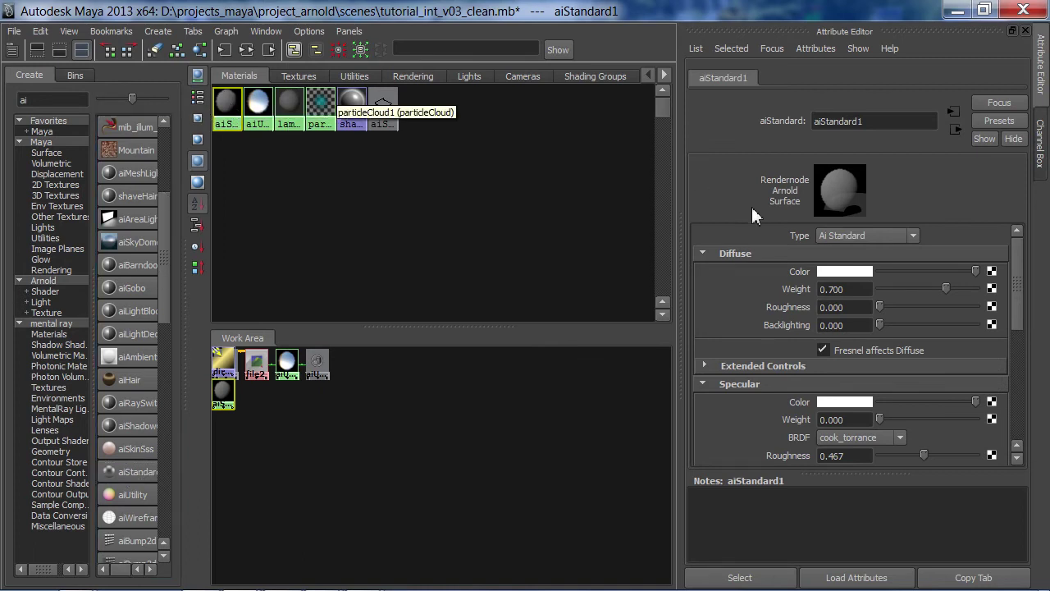
pyautogui.click(859, 236)
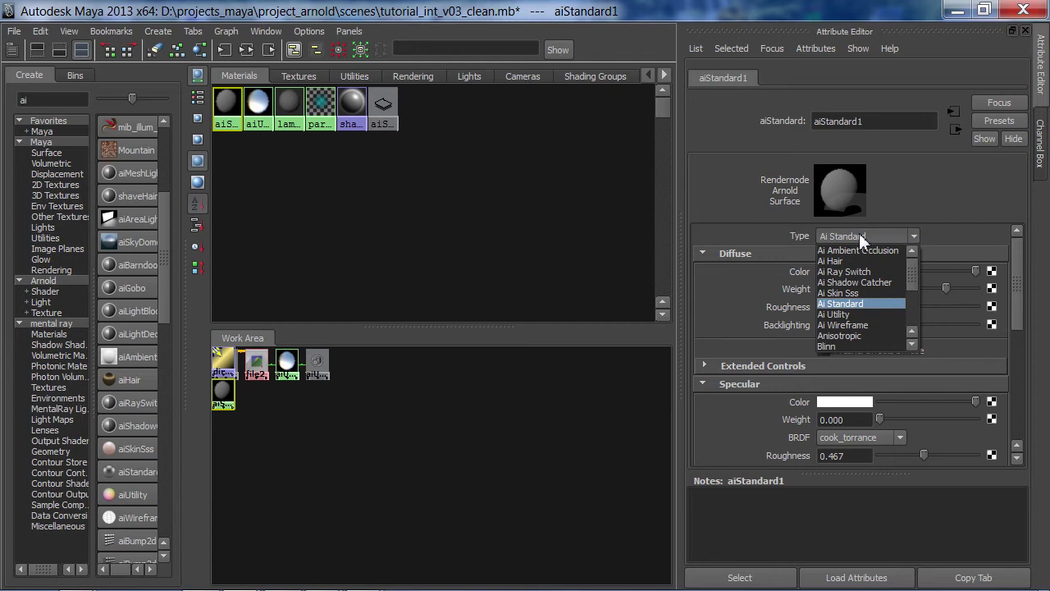
pyautogui.click(859, 235)
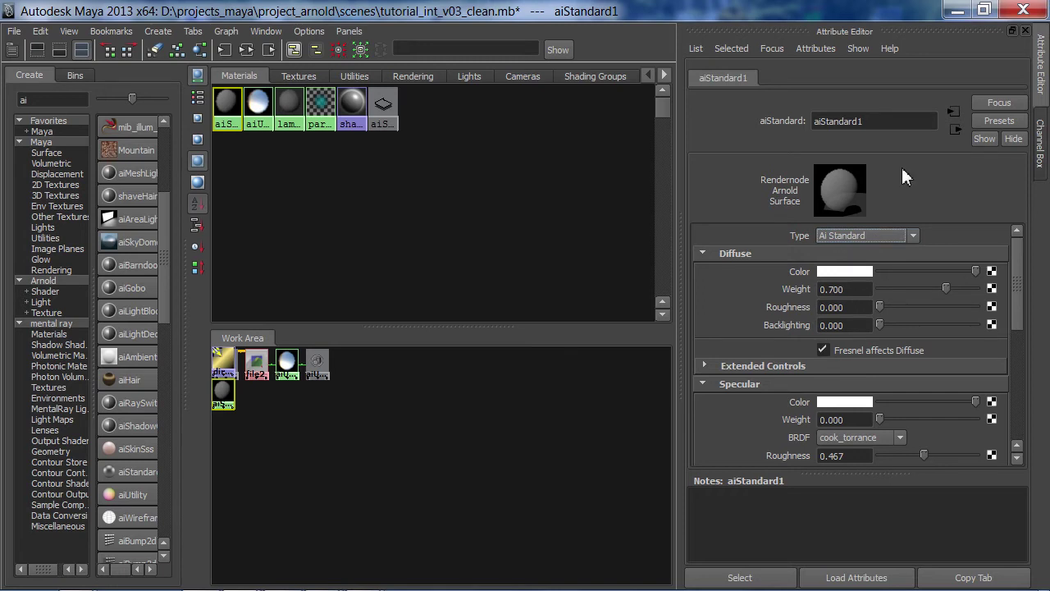
pyautogui.moveTo(944, 289); pyautogui.dragTo(869, 293)
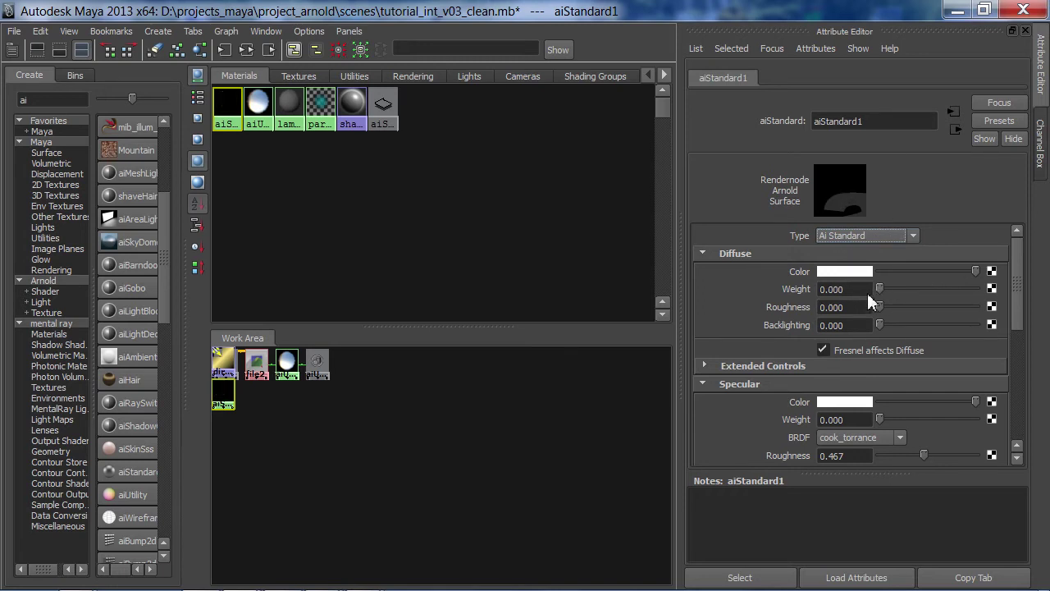
pyautogui.moveTo(881, 419); pyautogui.dragTo(989, 419)
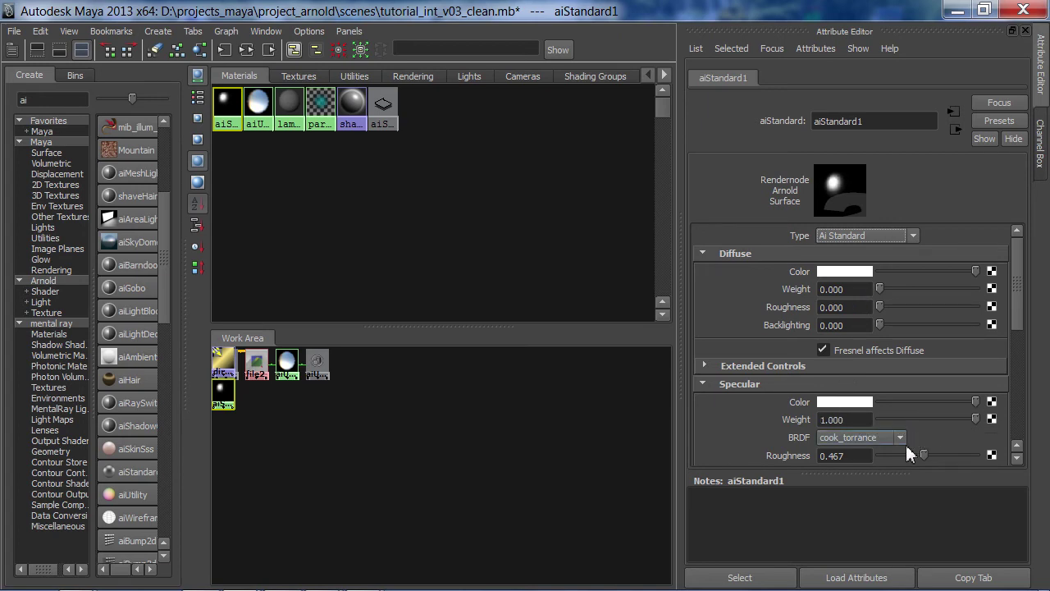
pyautogui.moveTo(925, 456); pyautogui.dragTo(889, 457)
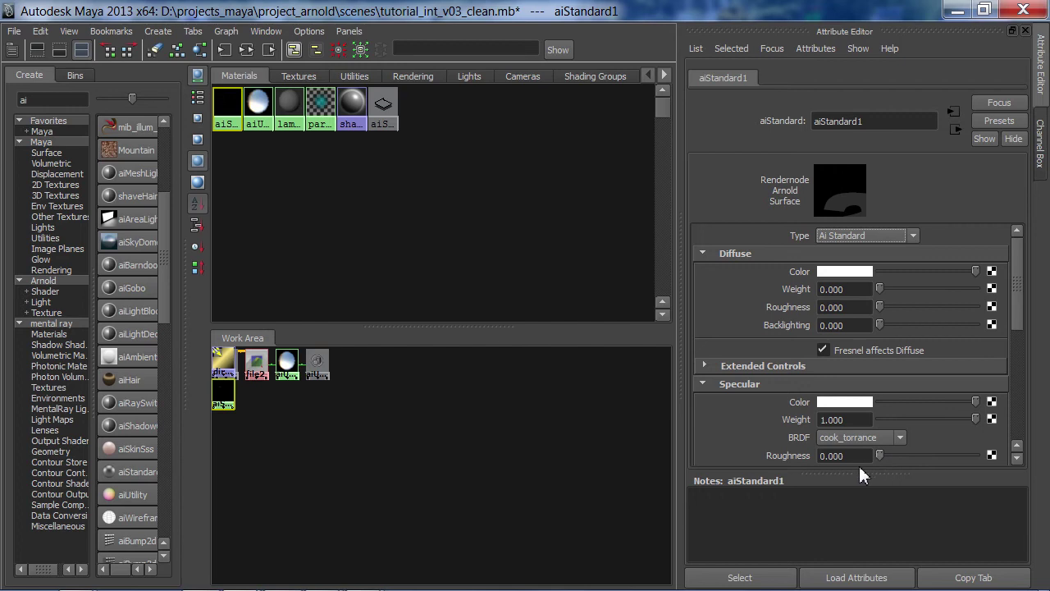
# Rename the shader to aiChrome, then select chrome_ball in the Outliner.
pyautogui.click(822, 123)
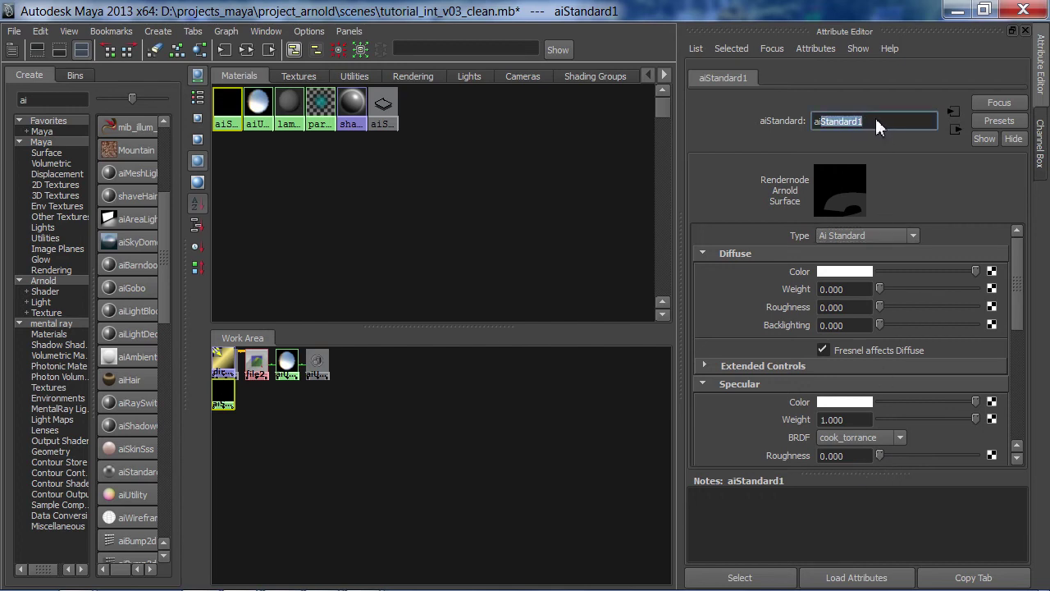
pyautogui.write('Chrome')
pyautogui.press('Return')
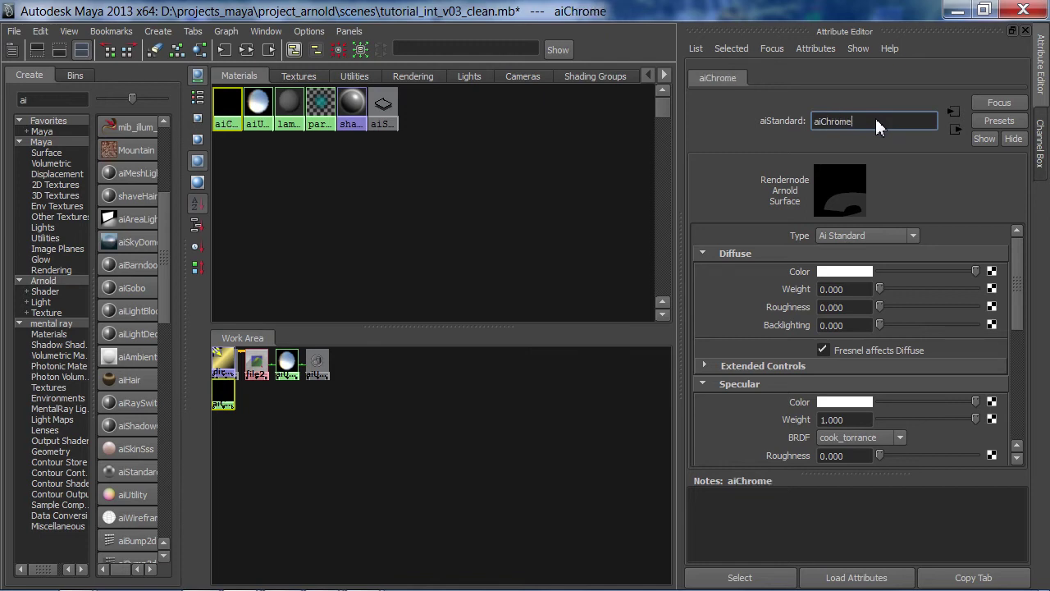
pyautogui.click(461, 219)
pyautogui.press('space')
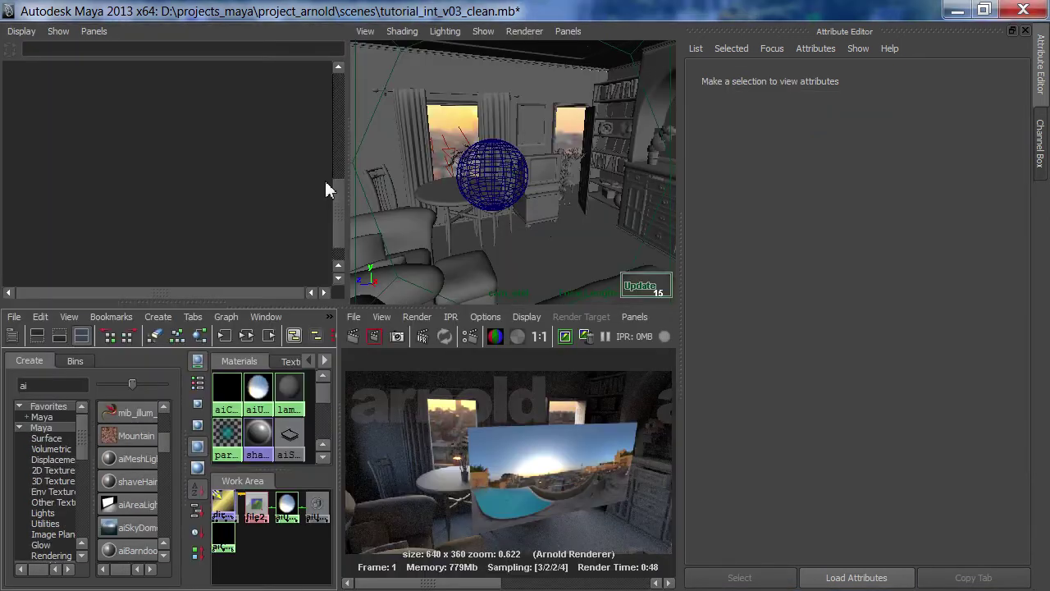
pyautogui.click(94, 151)
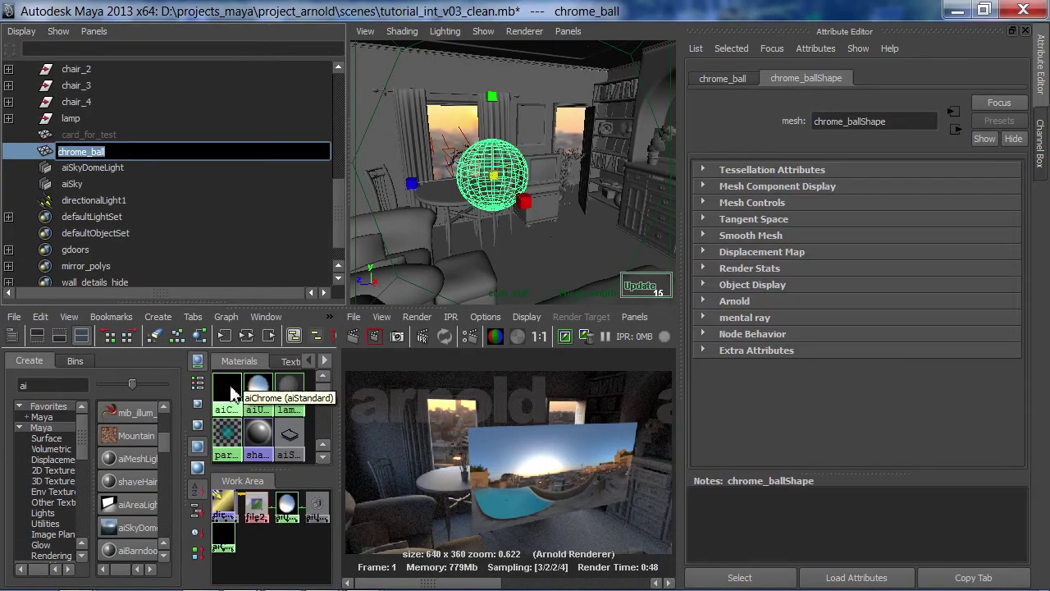
# Assign aiChrome to chrome_ball and compare the new render against the stored one.
pyautogui.moveTo(232, 403); pyautogui.dragTo(231, 332, button='right')
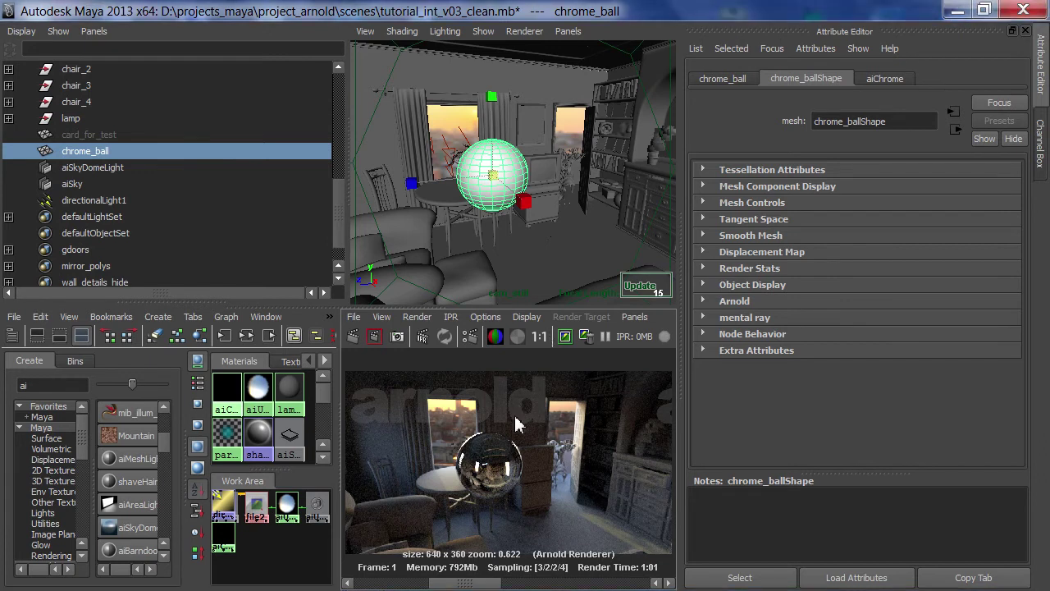
pyautogui.press('space')
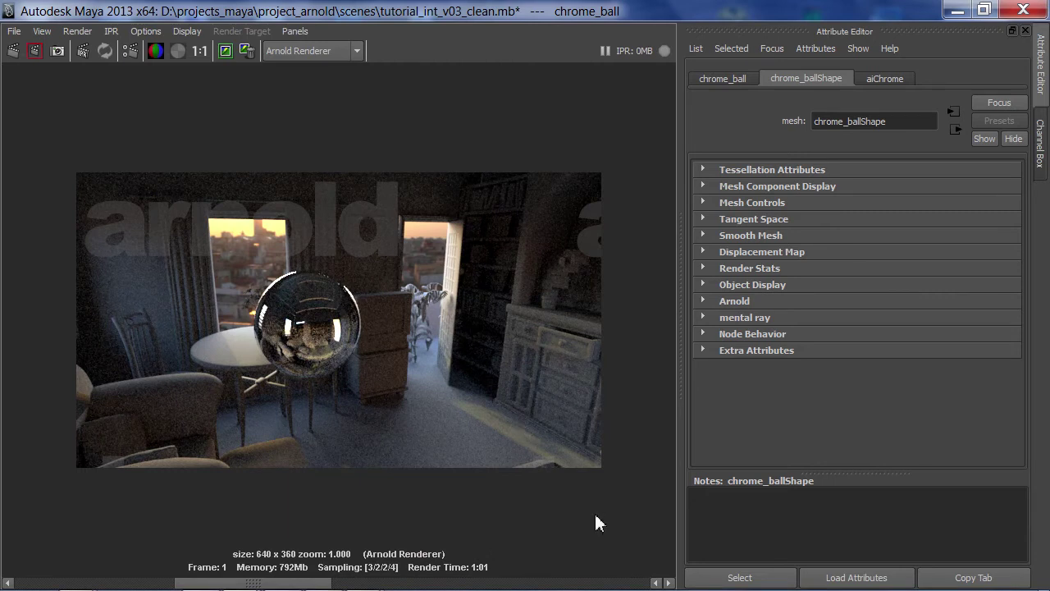
pyautogui.click(670, 582)
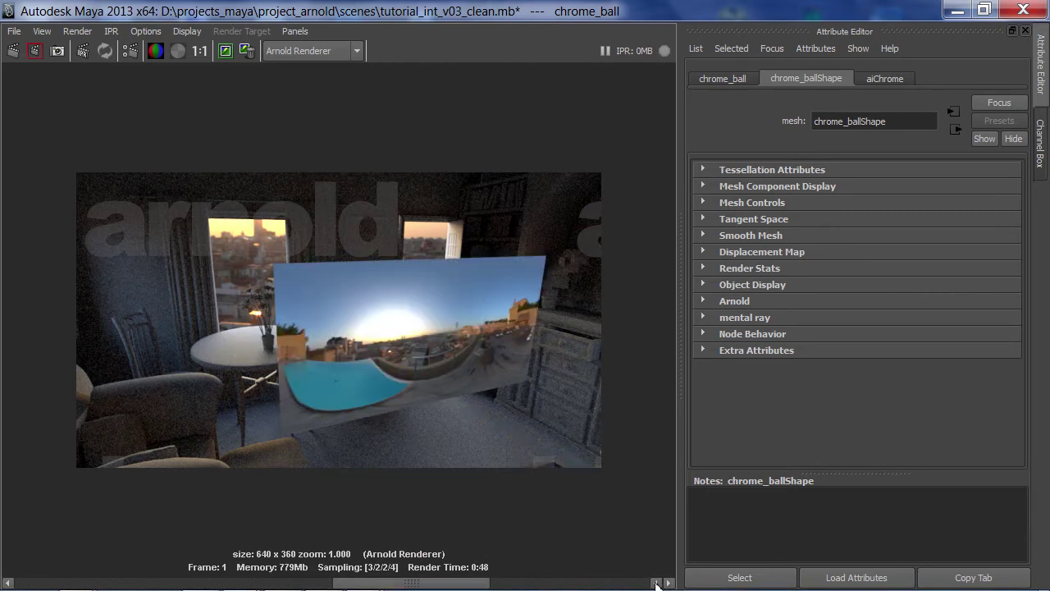
pyautogui.click(655, 582)
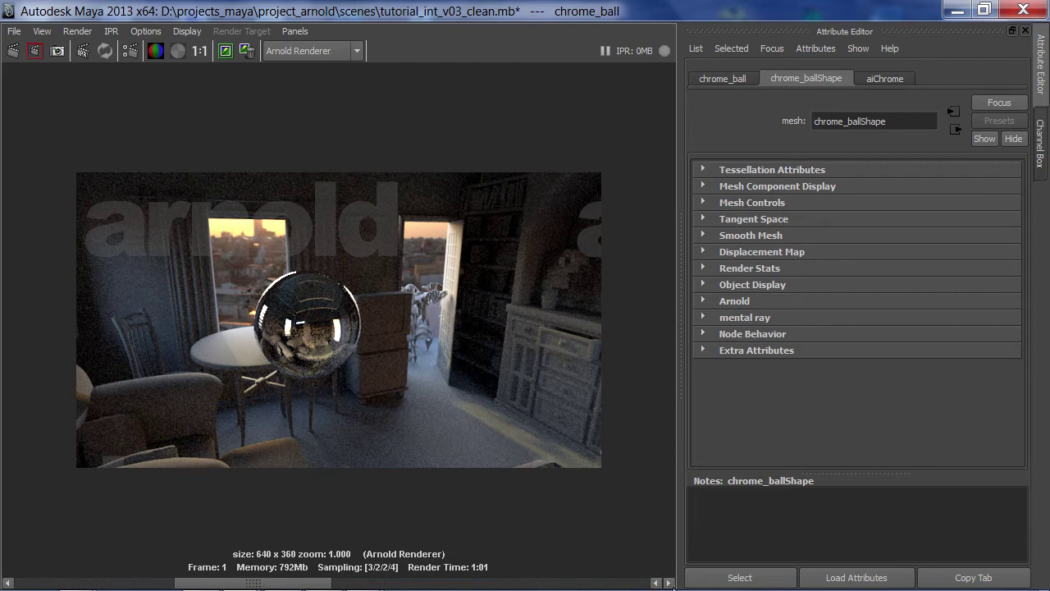
pyautogui.click(667, 582)
pyautogui.click(657, 582)
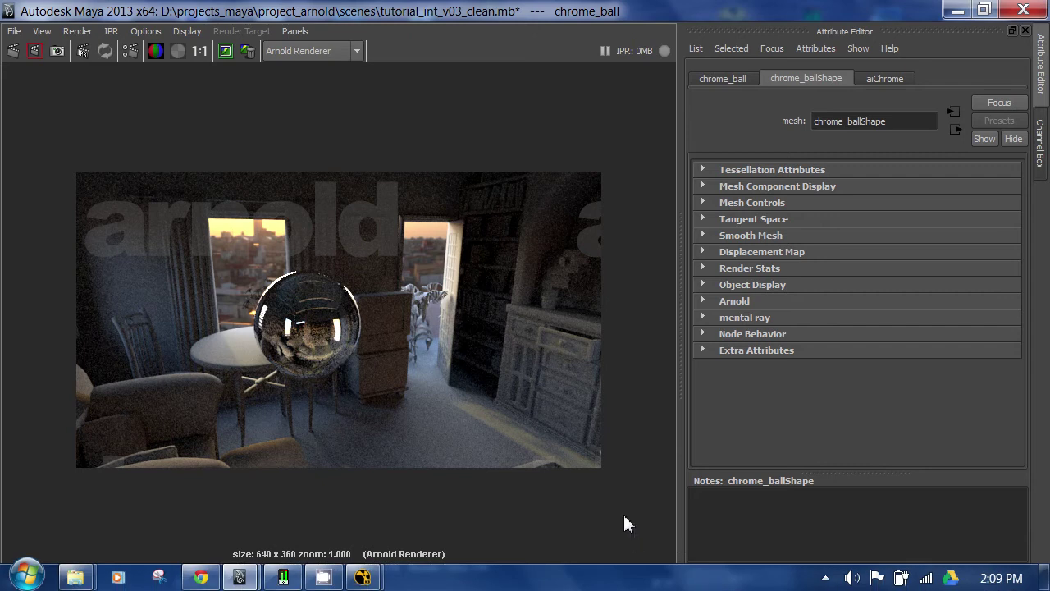
pyautogui.press('space')
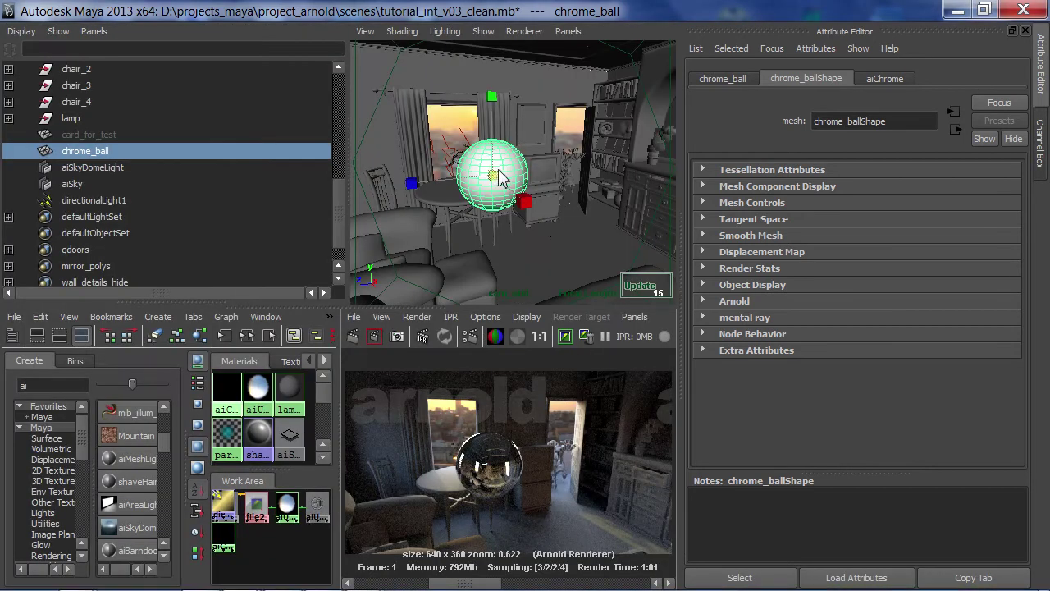
# Look through cam_work, select directionalLight1, and rotate it to a new direction.
pyautogui.press('space')
pyautogui.click(640, 95)
pyautogui.moveTo(743, 122)
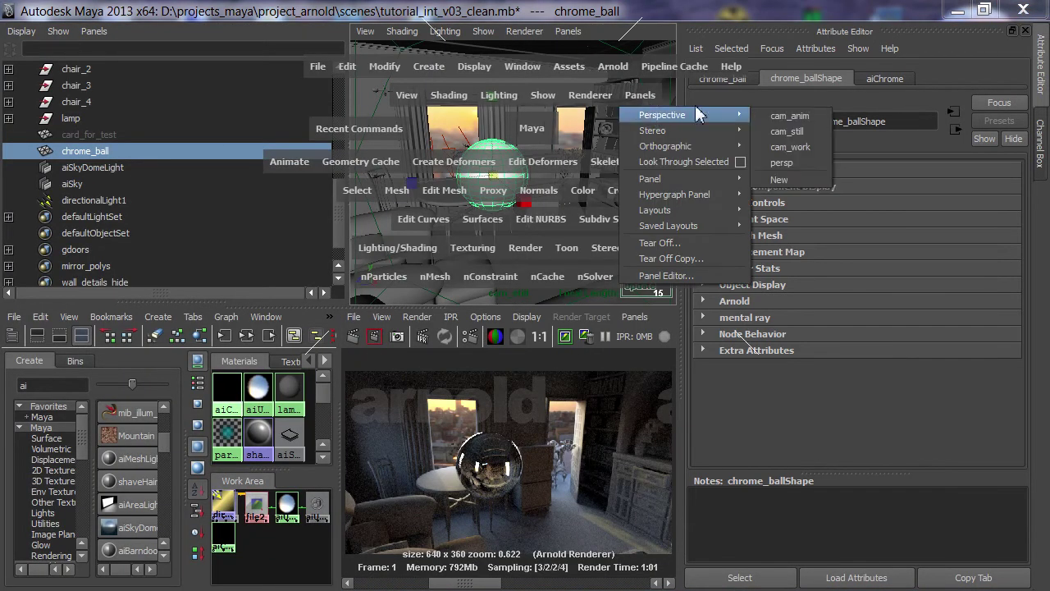
pyautogui.click(776, 147)
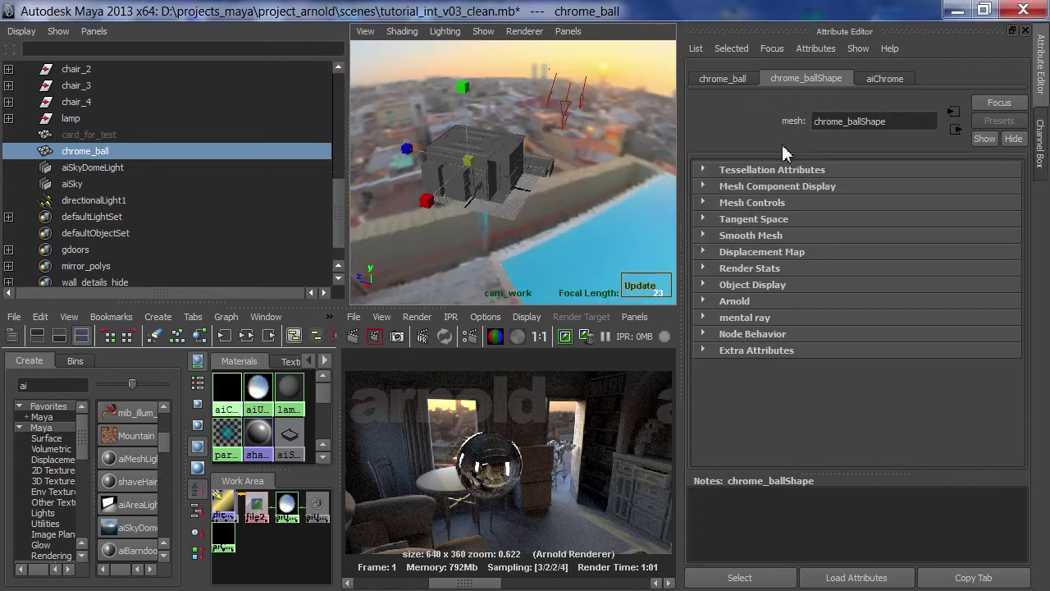
pyautogui.click(566, 120)
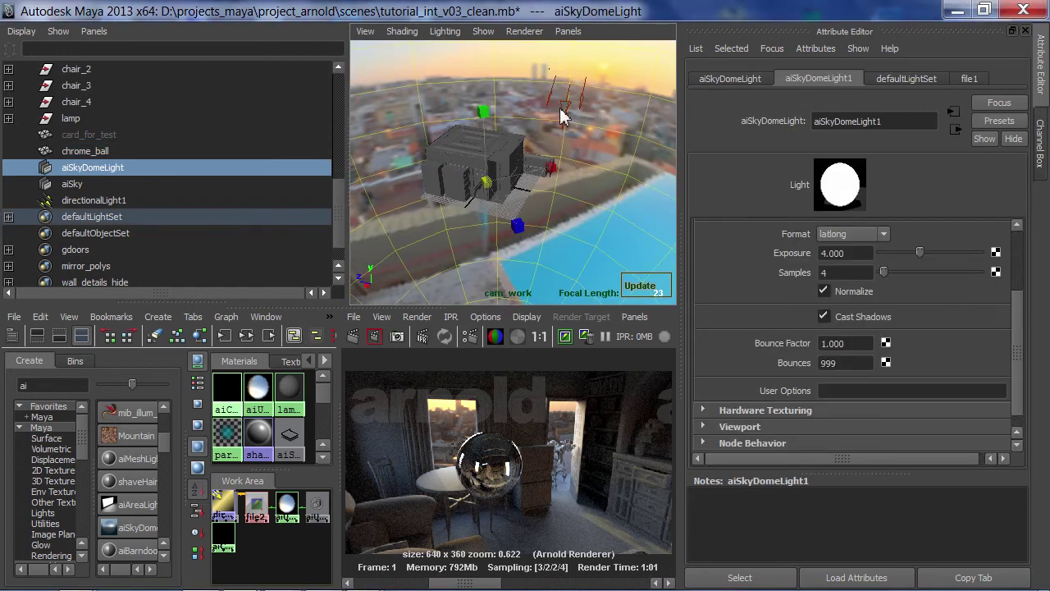
pyautogui.click(139, 202)
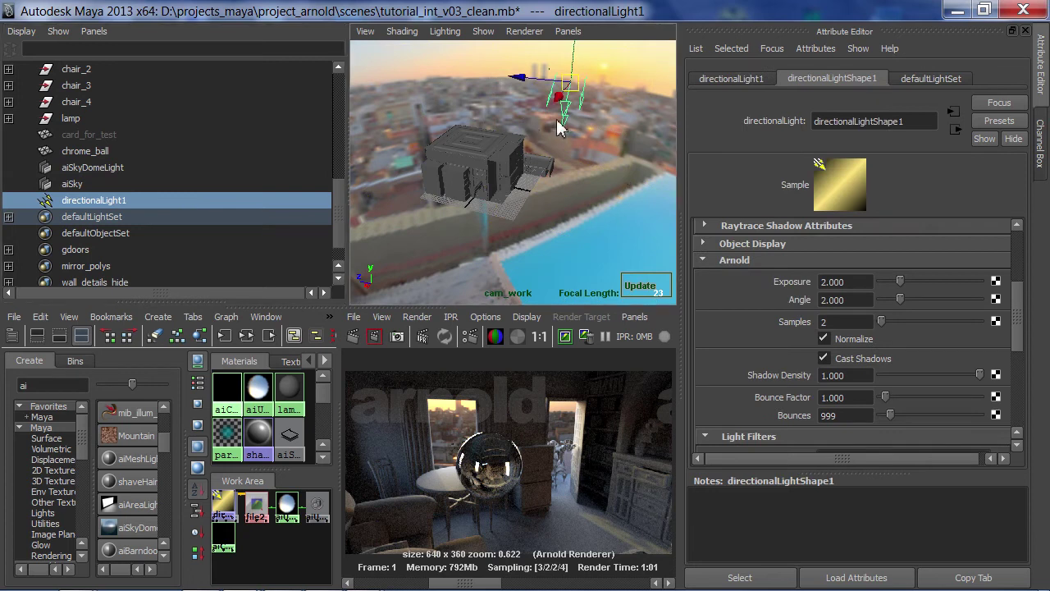
pyautogui.press('e')
pyautogui.moveTo(607, 136); pyautogui.dragTo(558, 85)
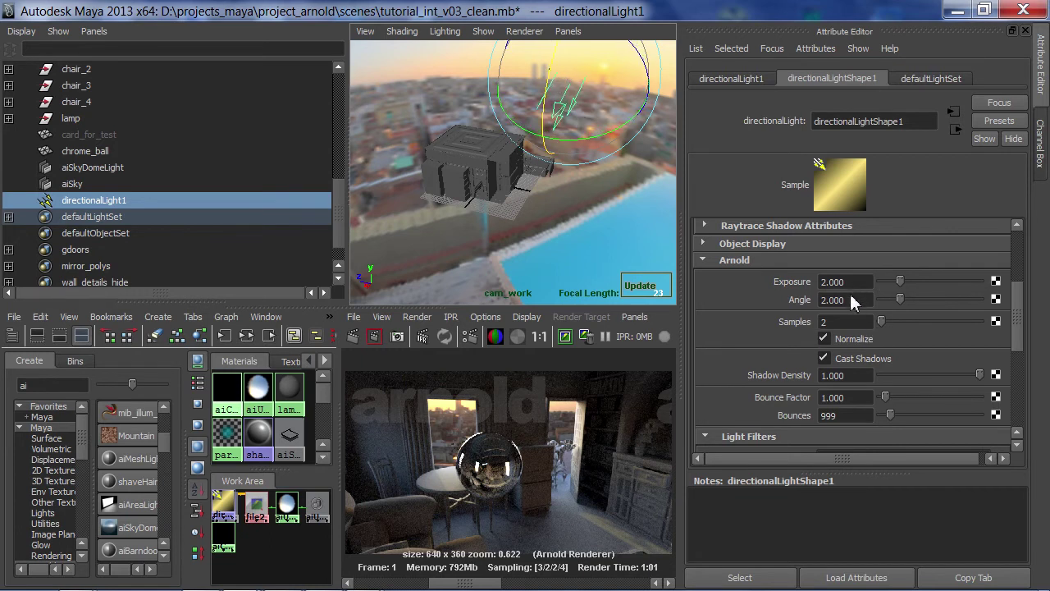
# Set the light's Arnold Angle and Samples to 0.
pyautogui.moveTo(847, 300); pyautogui.dragTo(825, 304)
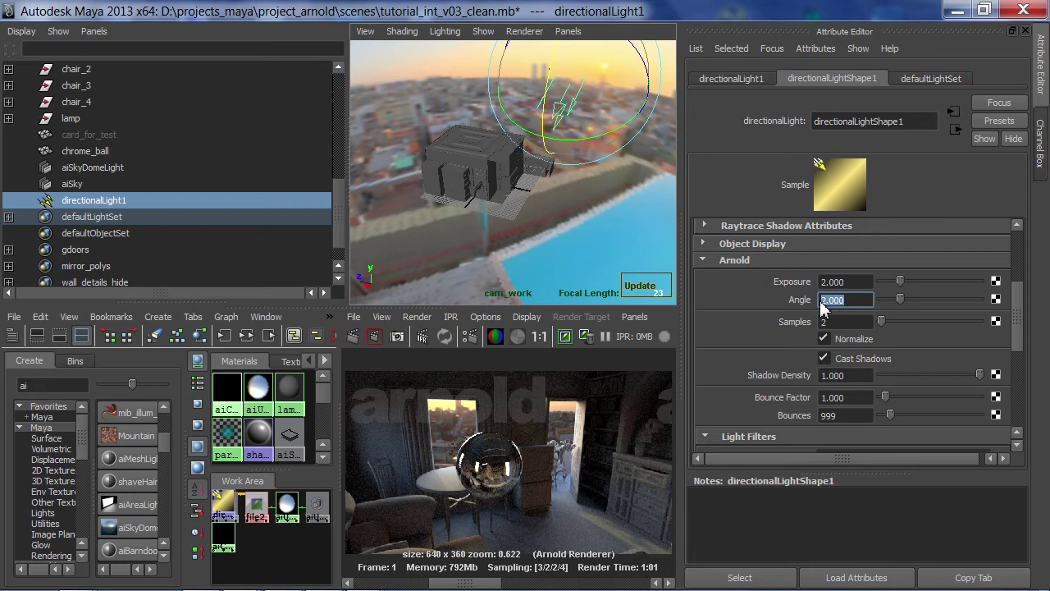
pyautogui.write('0')
pyautogui.press('Tab')
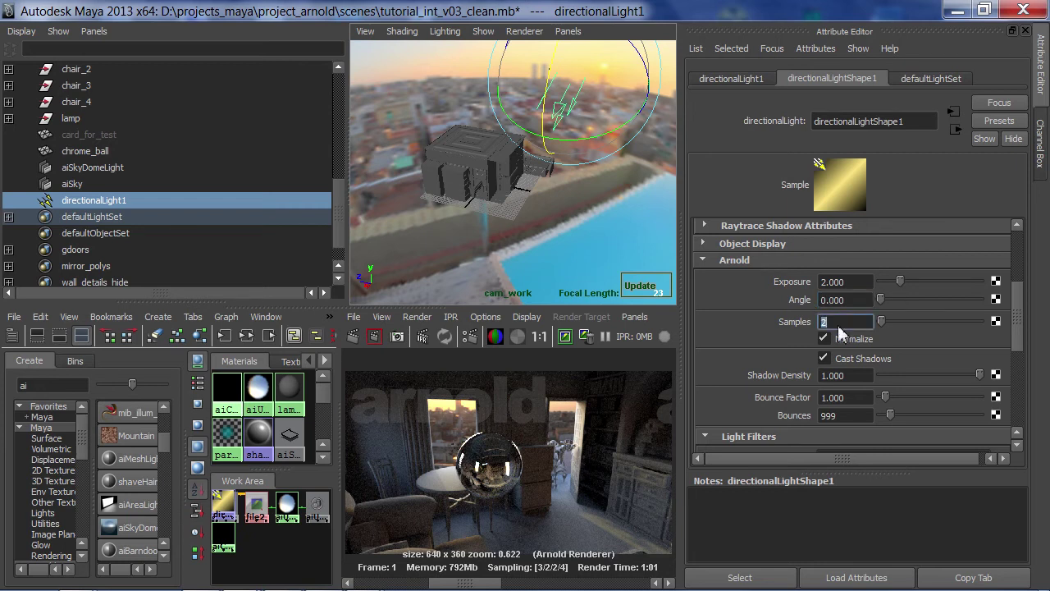
pyautogui.write('0')
pyautogui.press('Tab')
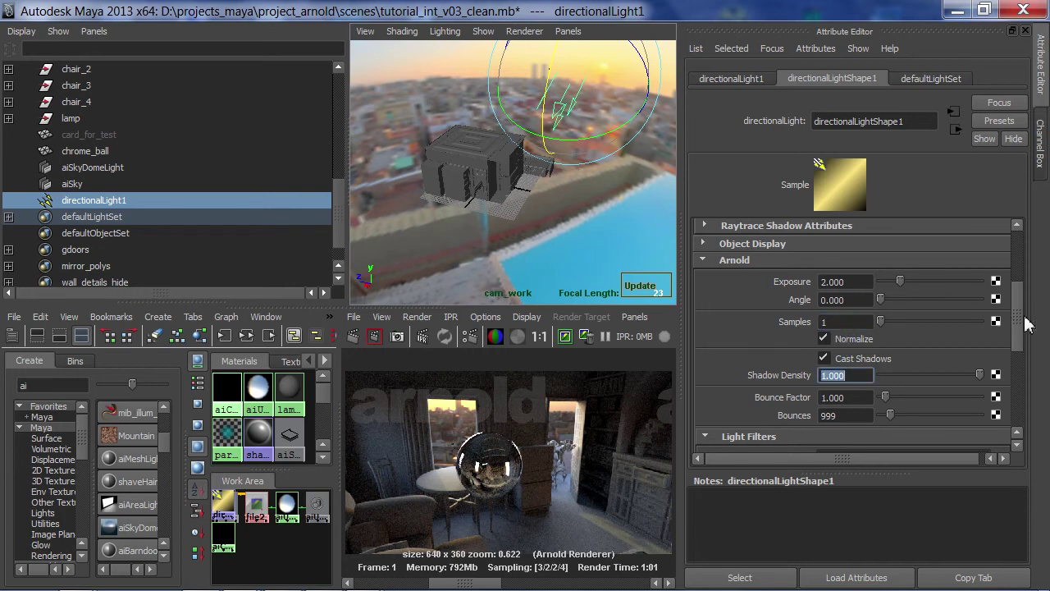
# Try Intensity 3, revert it to 1.000, and lock the Intensity attribute.
pyautogui.moveTo(1022, 326); pyautogui.dragTo(1018, 275)
pyautogui.doubleClick(846, 284)
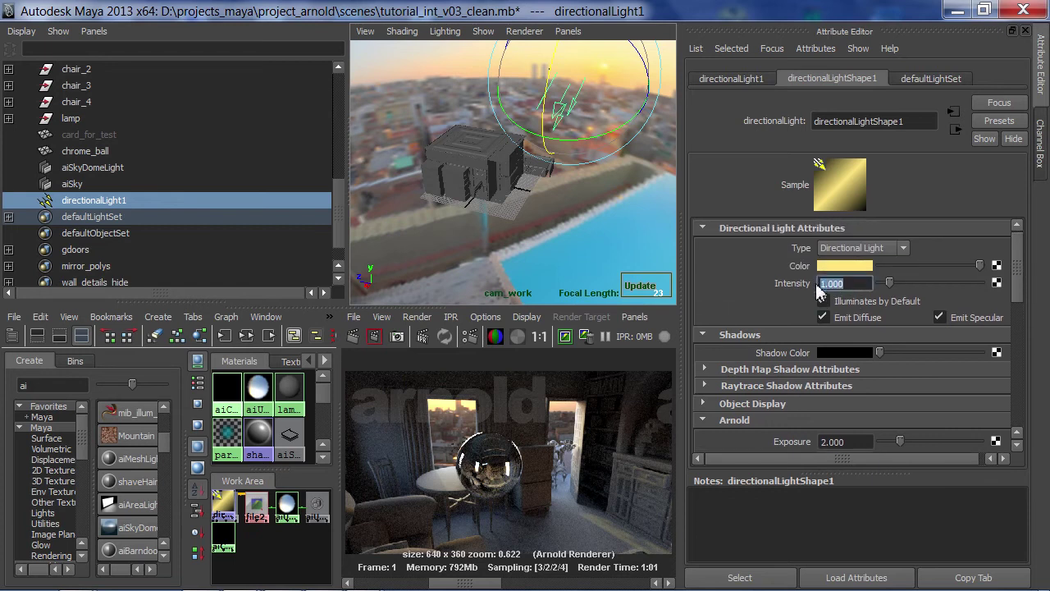
pyautogui.write('3')
pyautogui.press('Tab')
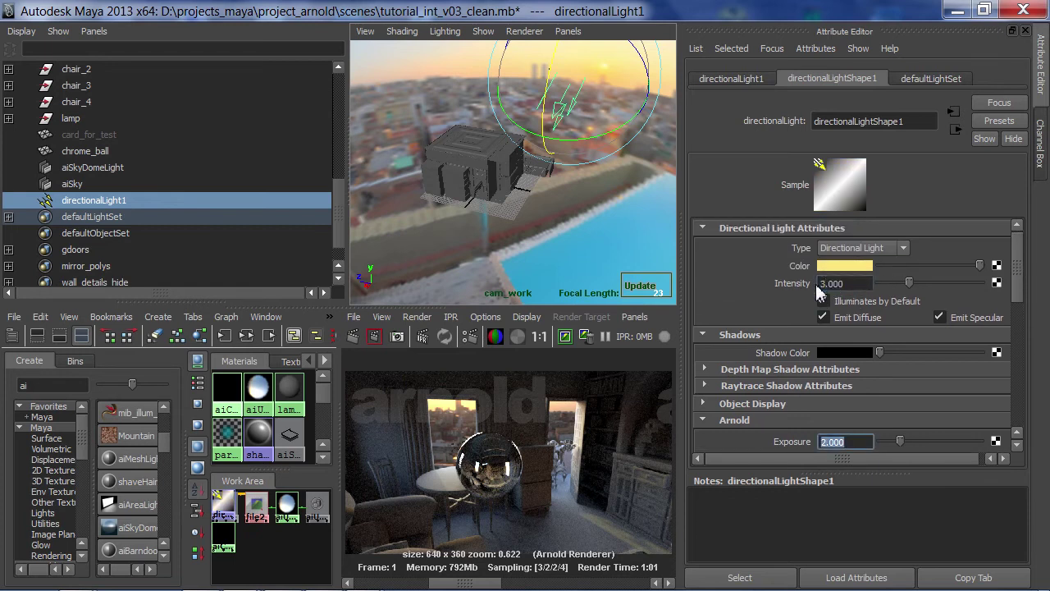
pyautogui.doubleClick(819, 286)
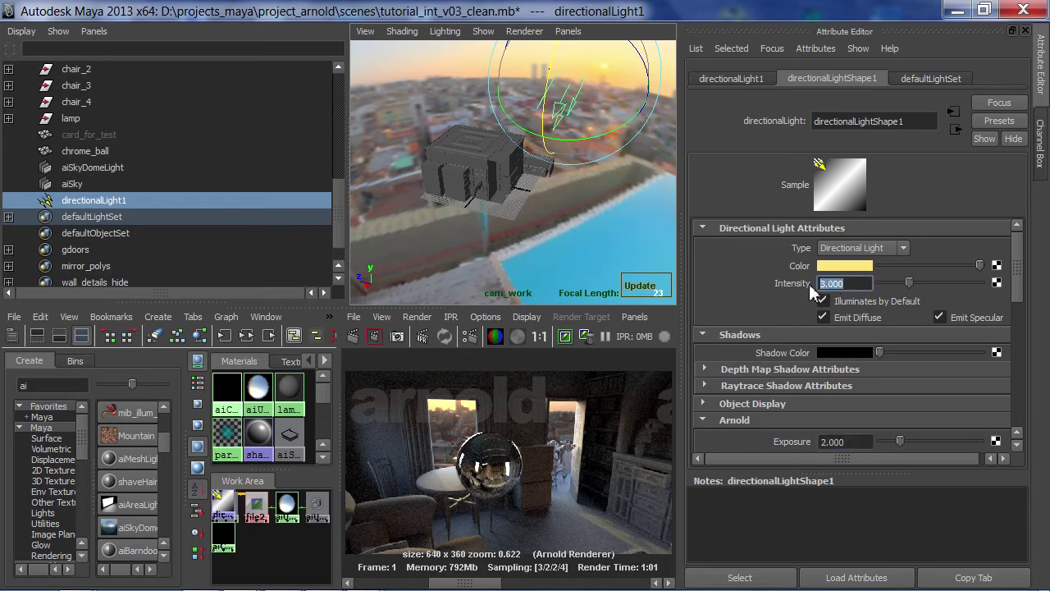
pyautogui.write('1')
pyautogui.press('Tab')
pyautogui.rightClick(838, 287)
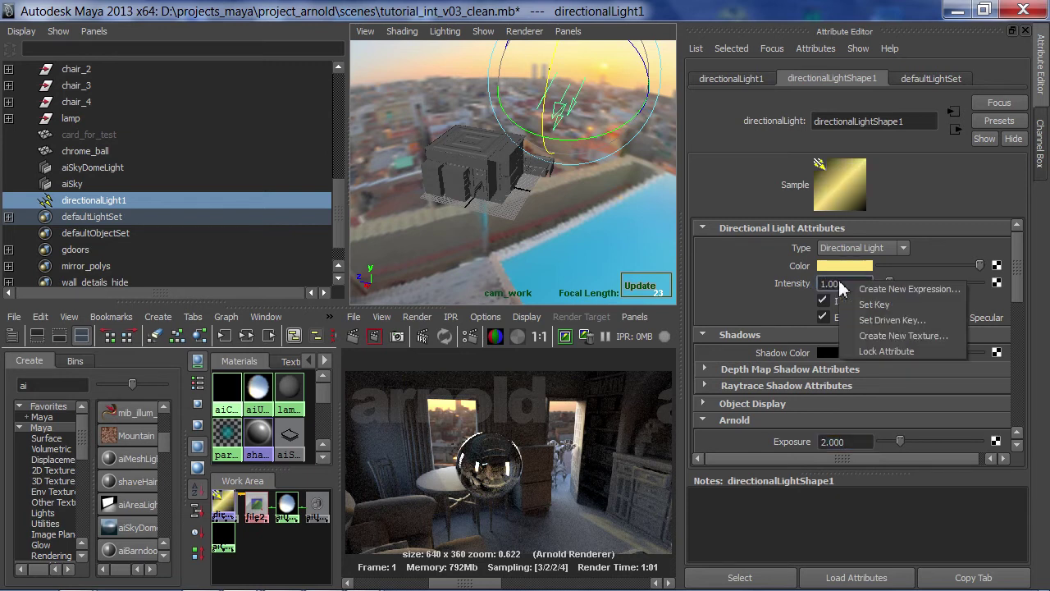
pyautogui.click(880, 351)
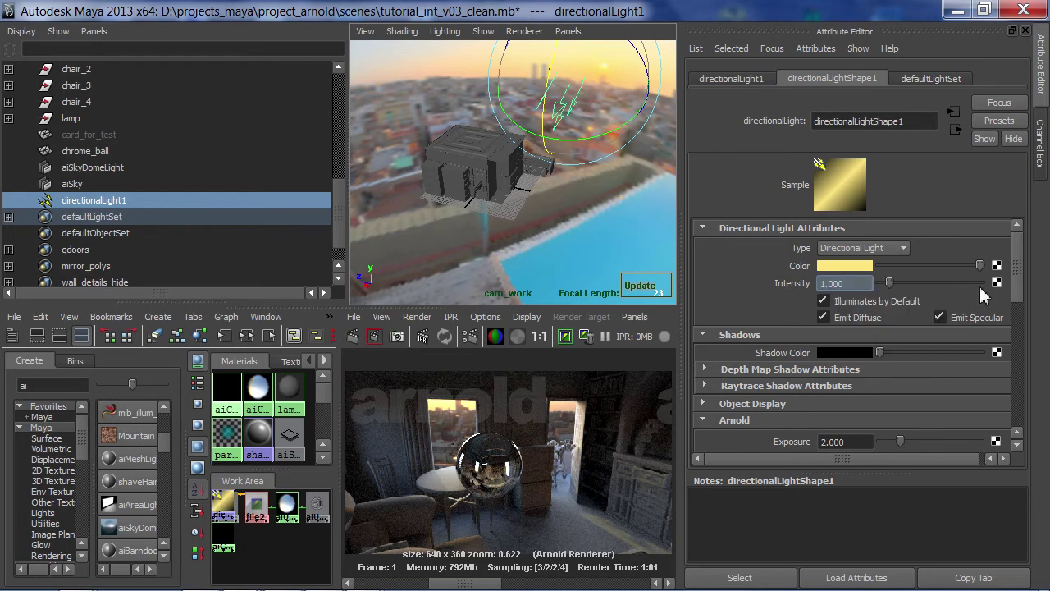
# Raise the directional light's Arnold Exposure from 2 to 3.
pyautogui.moveTo(1024, 261); pyautogui.dragTo(1025, 297)
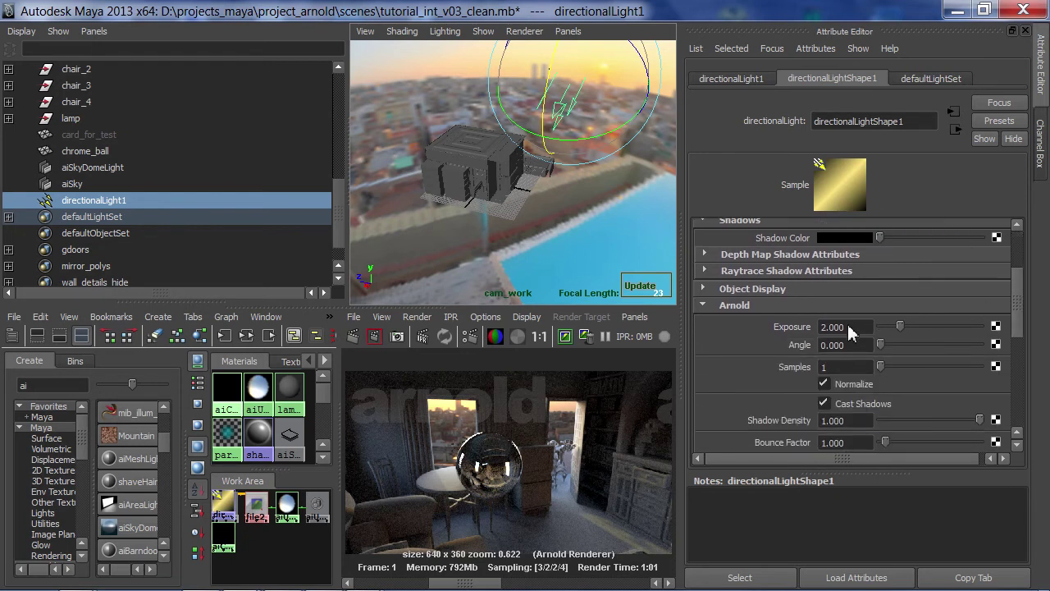
pyautogui.moveTo(850, 331); pyautogui.dragTo(821, 332)
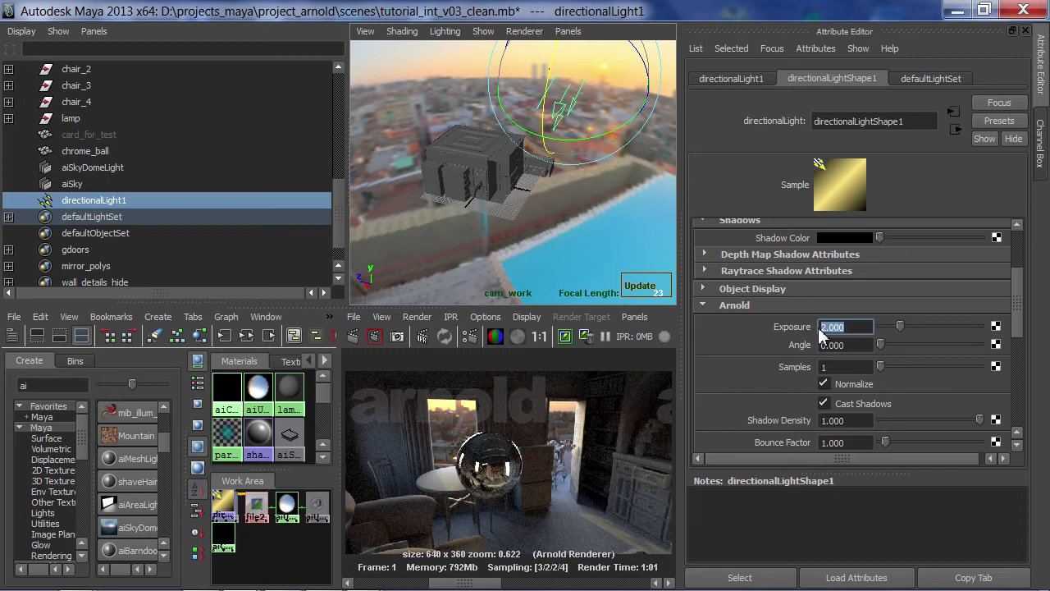
pyautogui.write('3')
pyautogui.press('Tab')
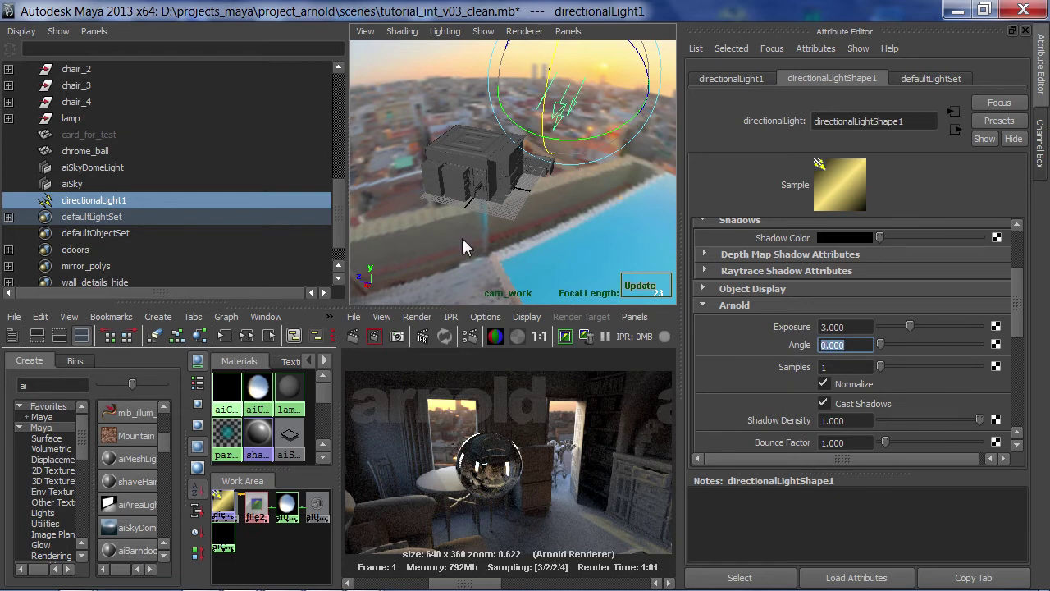
# Switch the viewport to cam_still and bring up the Arnold Render Settings.
pyautogui.click(569, 31)
pyautogui.moveTo(592, 111)
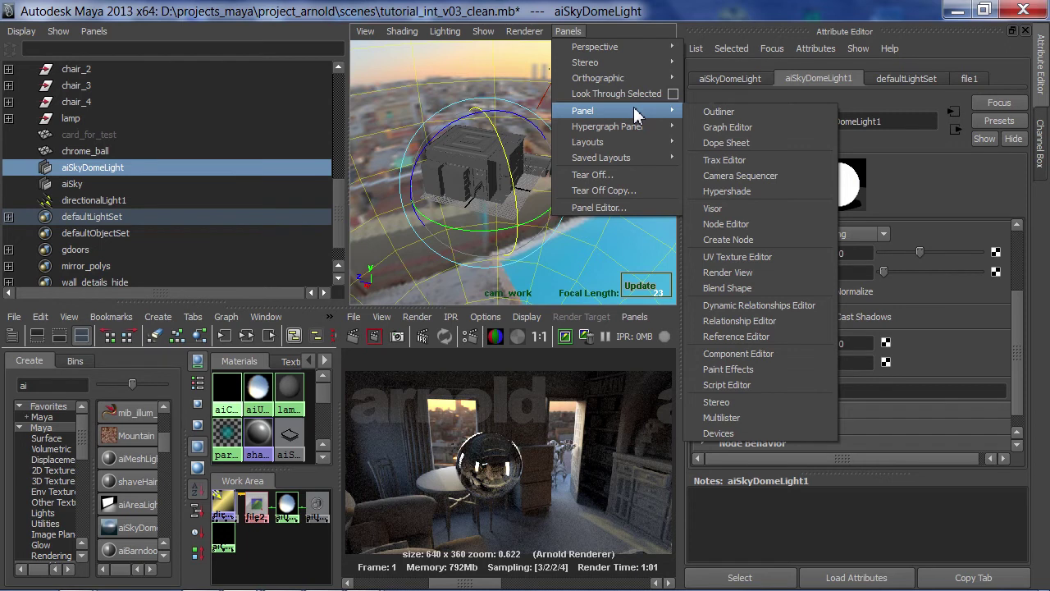
pyautogui.moveTo(644, 51)
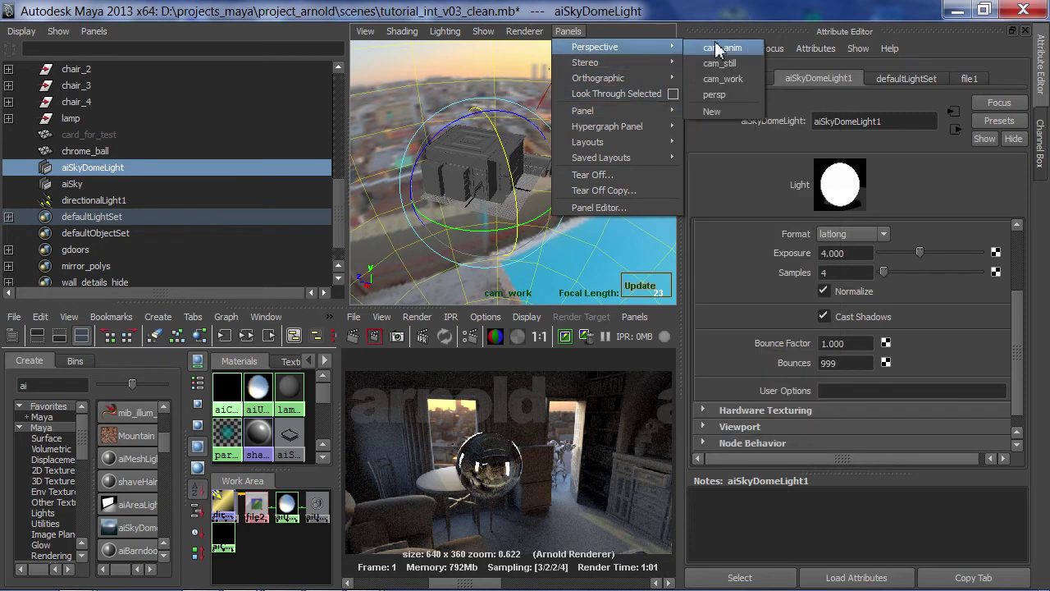
pyautogui.click(754, 65)
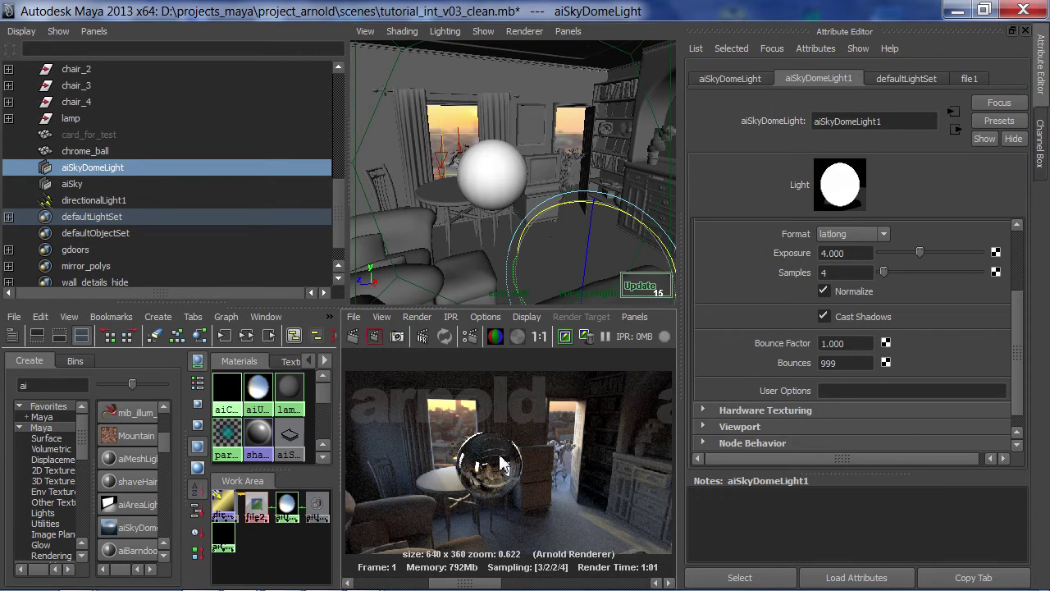
pyautogui.click(472, 336)
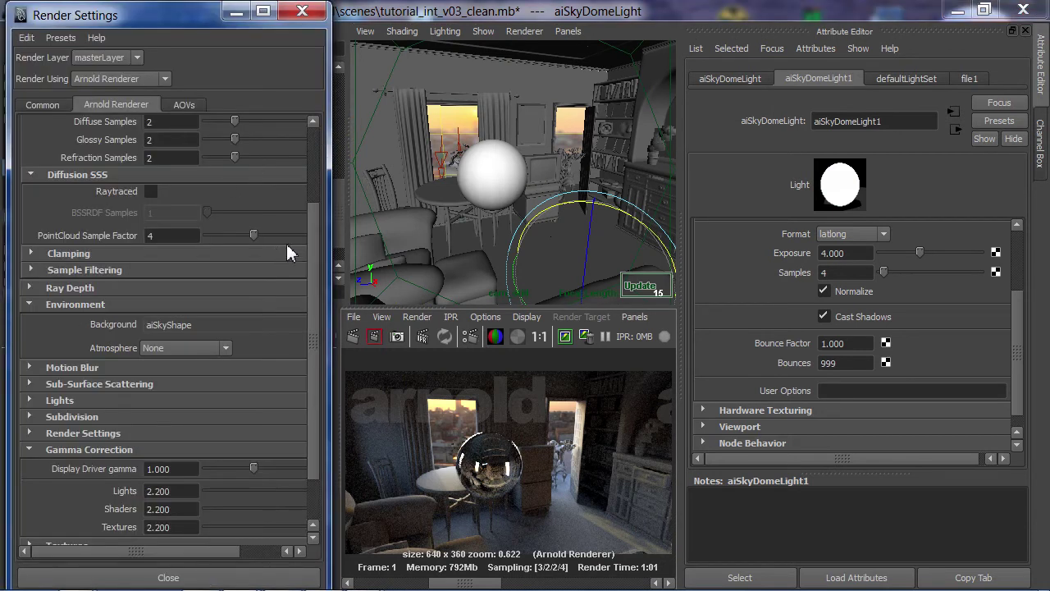
# Set Arnold AA Samples to 4 and Diffuse Samples to 6.
pyautogui.scroll(3, 314, 137)
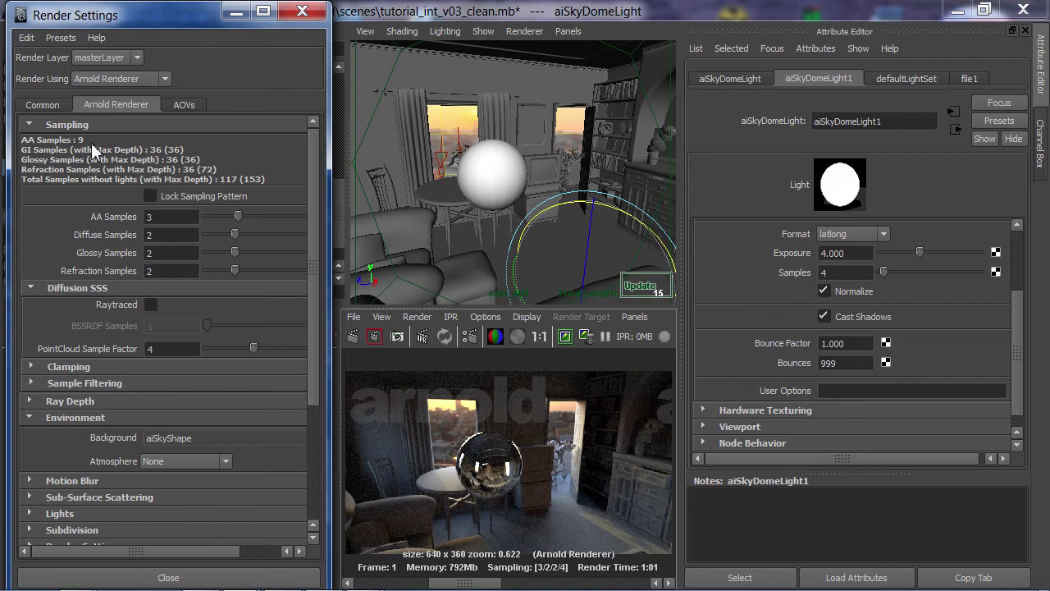
pyautogui.click(162, 219)
pyautogui.write('4')
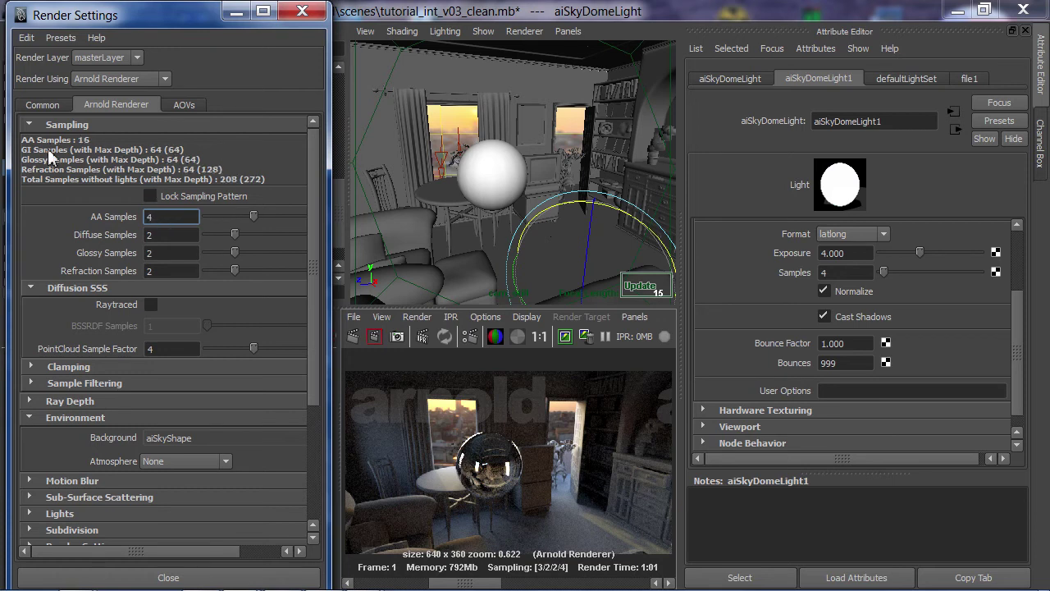
pyautogui.doubleClick(148, 235)
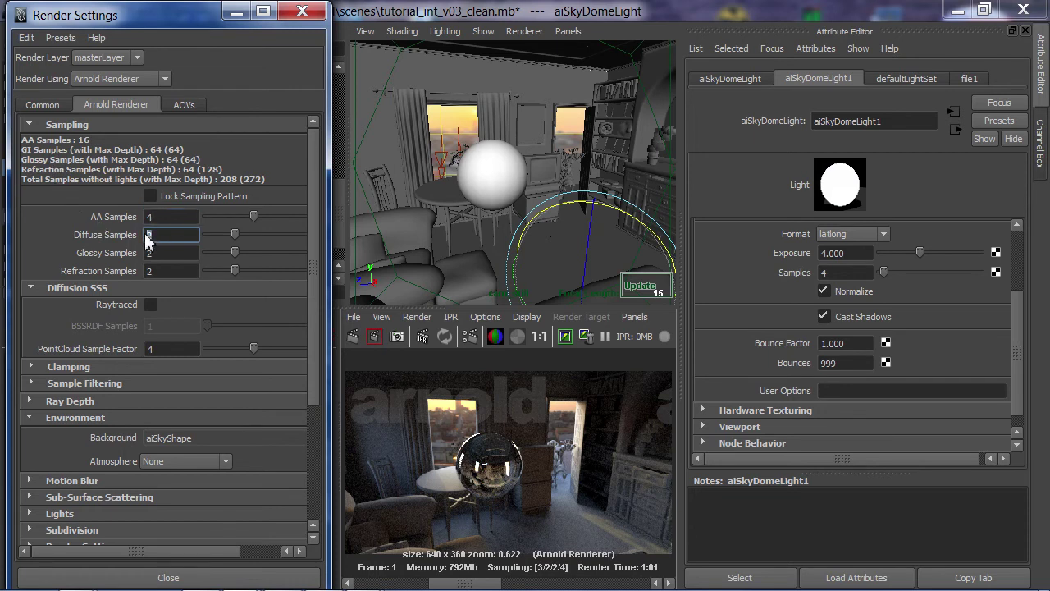
pyautogui.write('4')
pyautogui.press('Return')
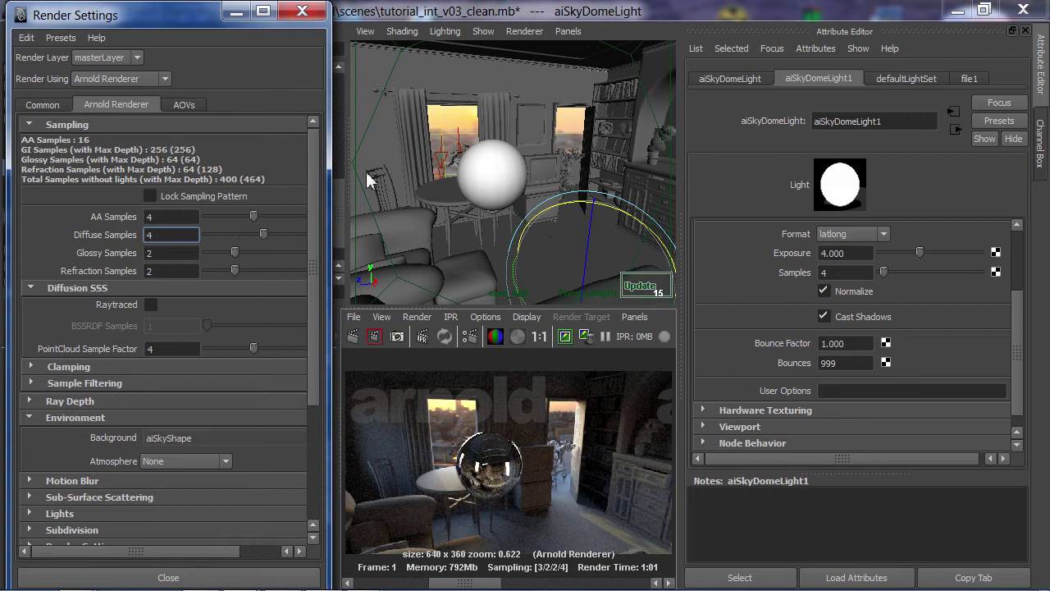
pyautogui.doubleClick(156, 239)
pyautogui.write('6')
pyautogui.press('Return')
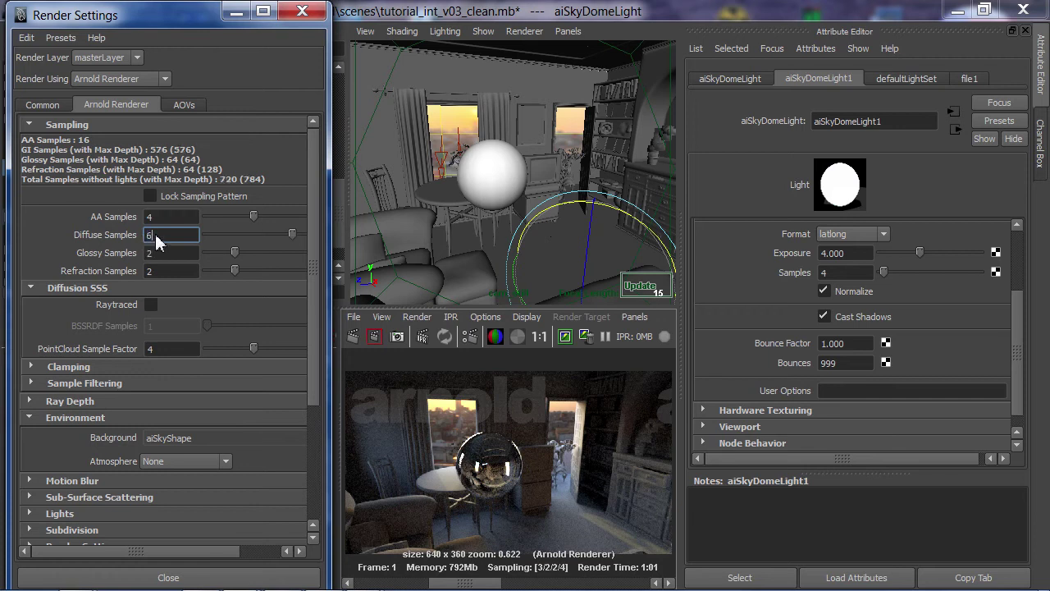
# Edit Glossy Samples and set Refraction Samples to 0.
pyautogui.doubleClick(148, 254)
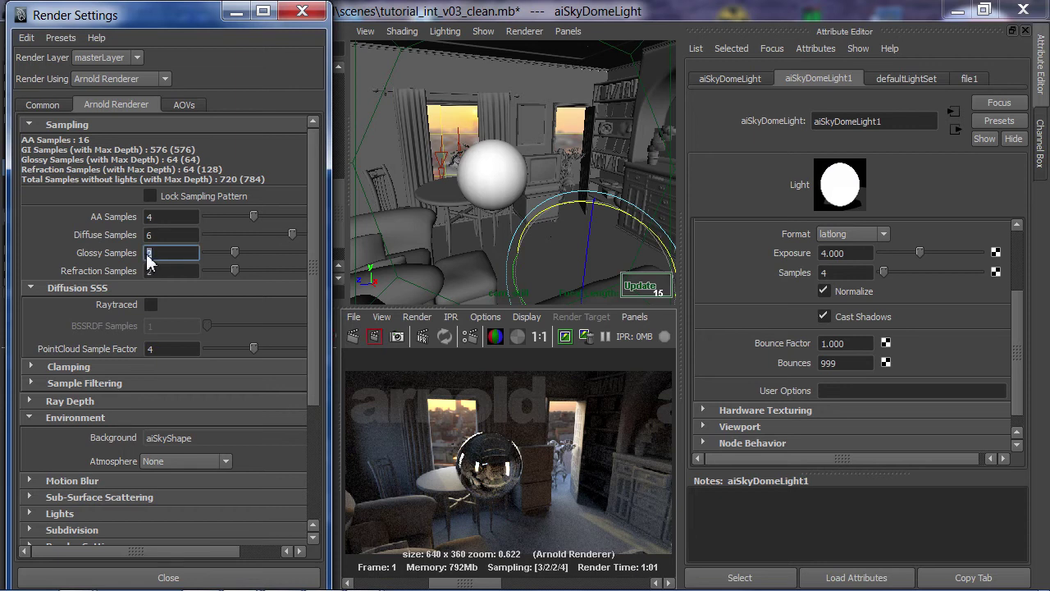
pyautogui.write('0')
pyautogui.doubleClick(152, 273)
pyautogui.write('0')
pyautogui.press('Return')
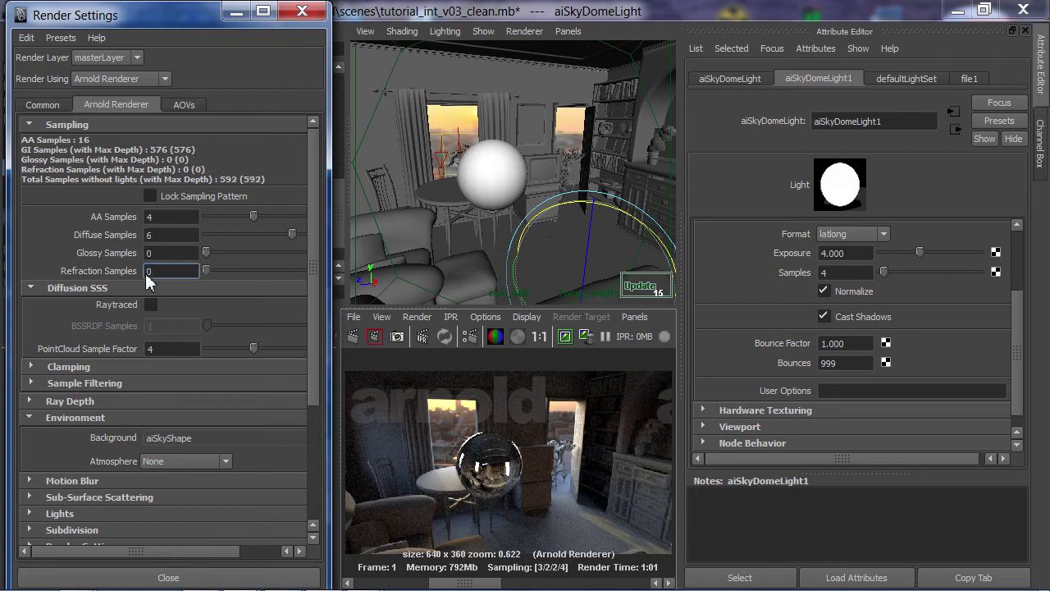
# Re-render the chrome ball scene with the new sampling and enlarge the Render View.
pyautogui.click(352, 338)
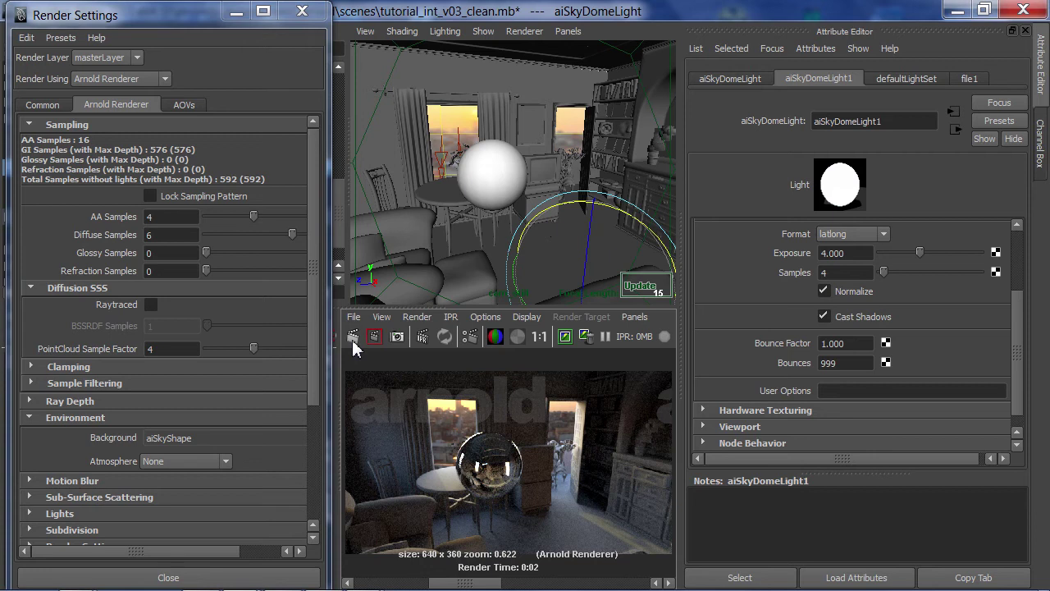
pyautogui.click(353, 338)
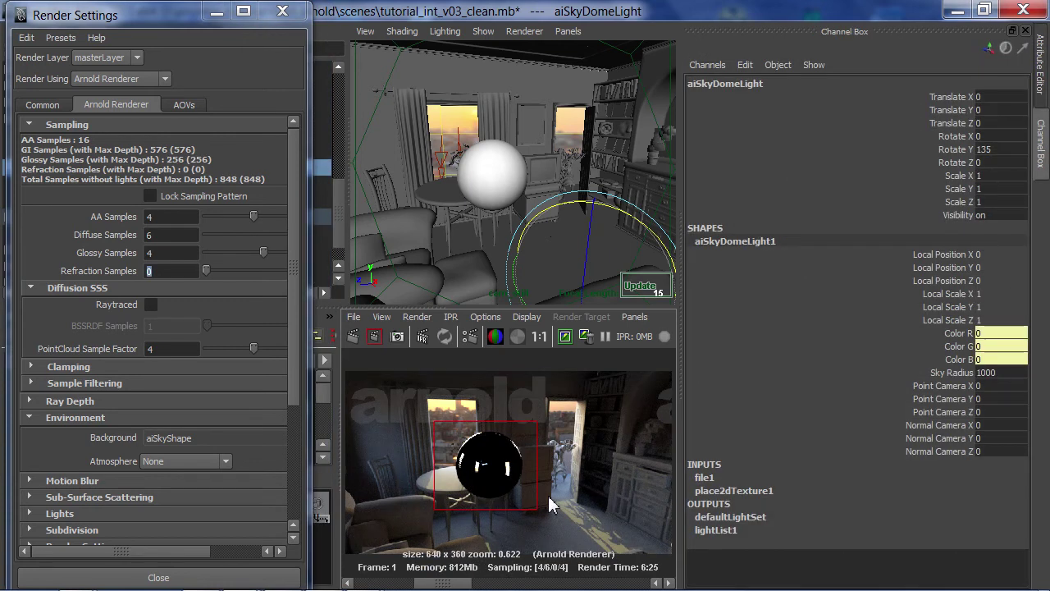
pyautogui.press('space')
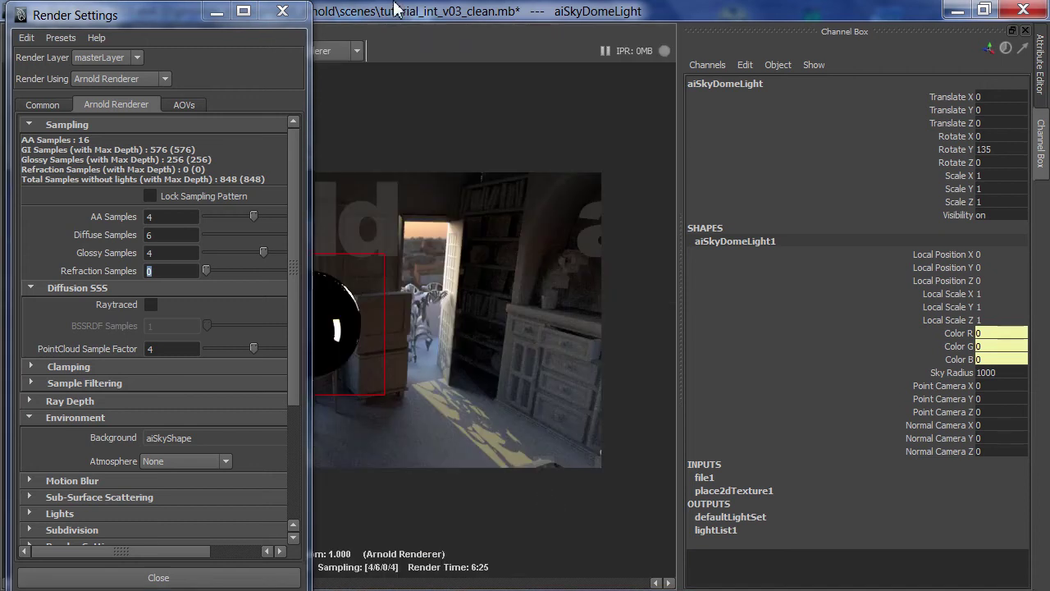
# Flip between the stored black-ball render and the new chrome-ball render, then restore the layout.
pyautogui.click(216, 11)
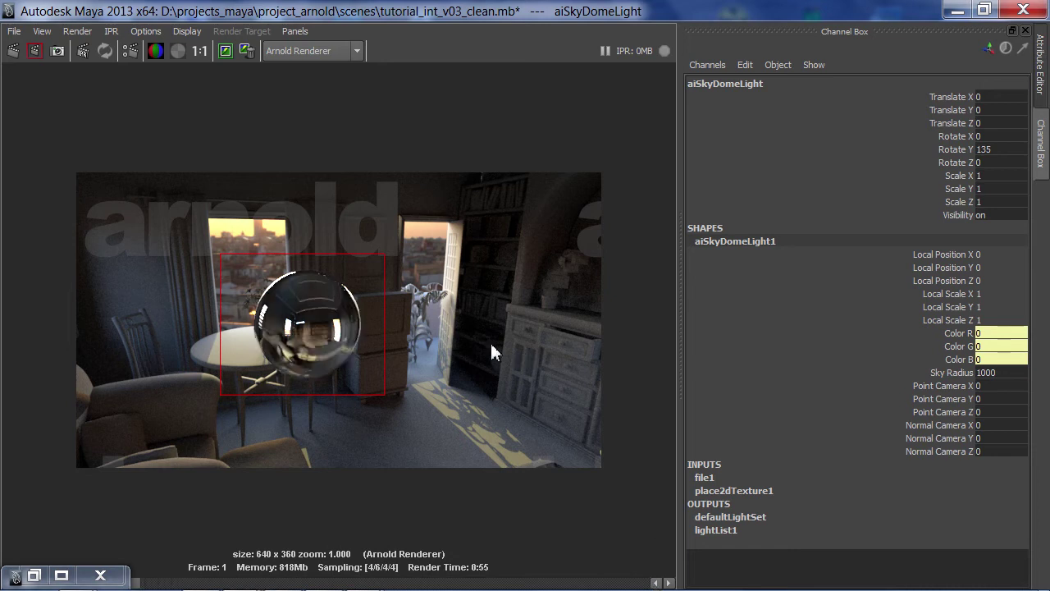
pyautogui.click(655, 583)
pyautogui.click(656, 582)
pyautogui.press('space')
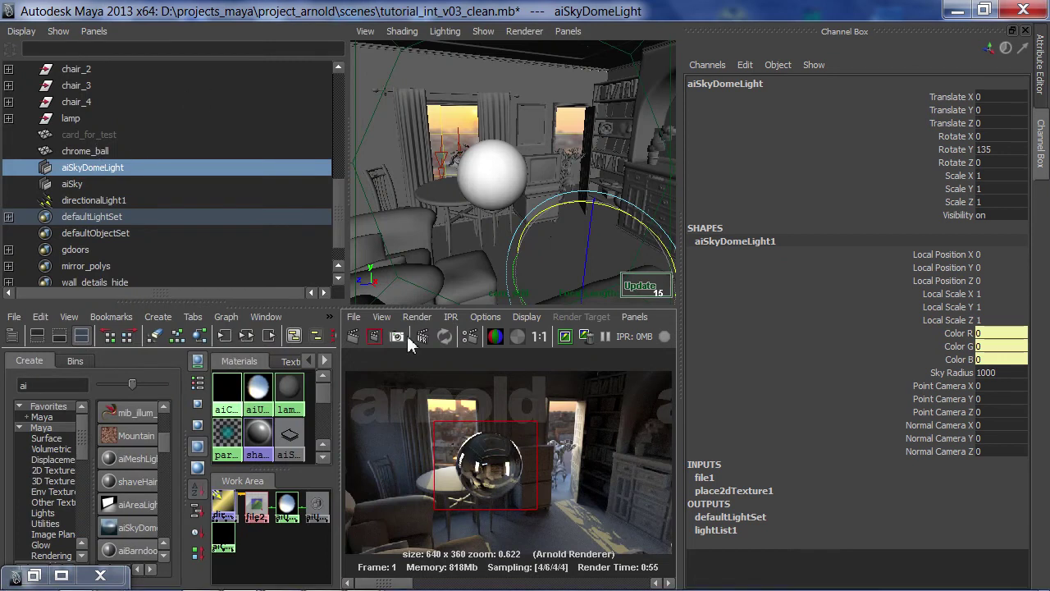
# In Render Settings, lower AA Samples to 1 and drag Glossy Samples up to 6.
pyautogui.click(471, 336)
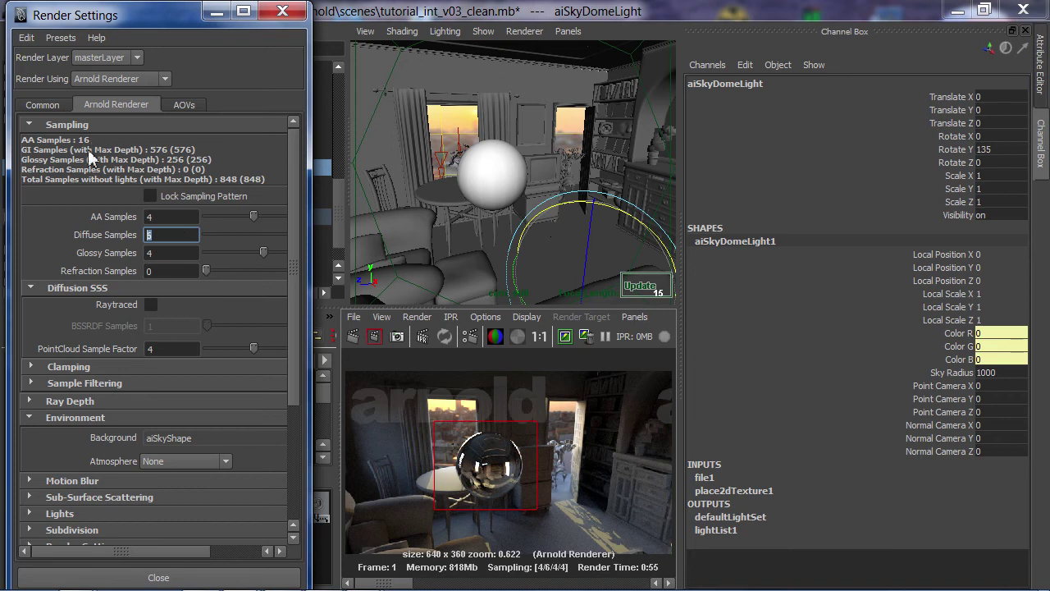
pyautogui.click(147, 217)
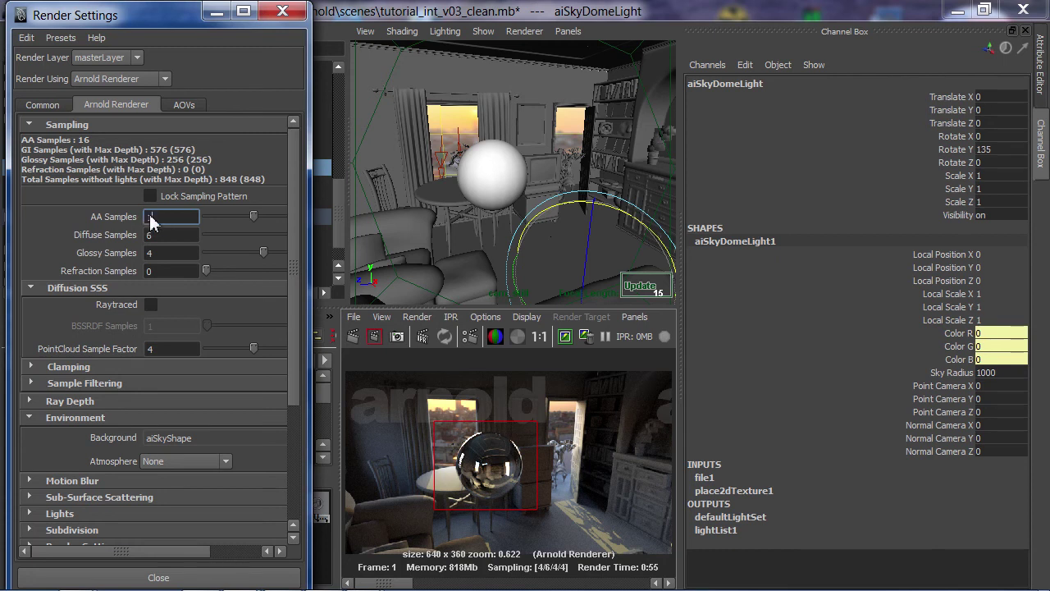
pyautogui.press('Tab')
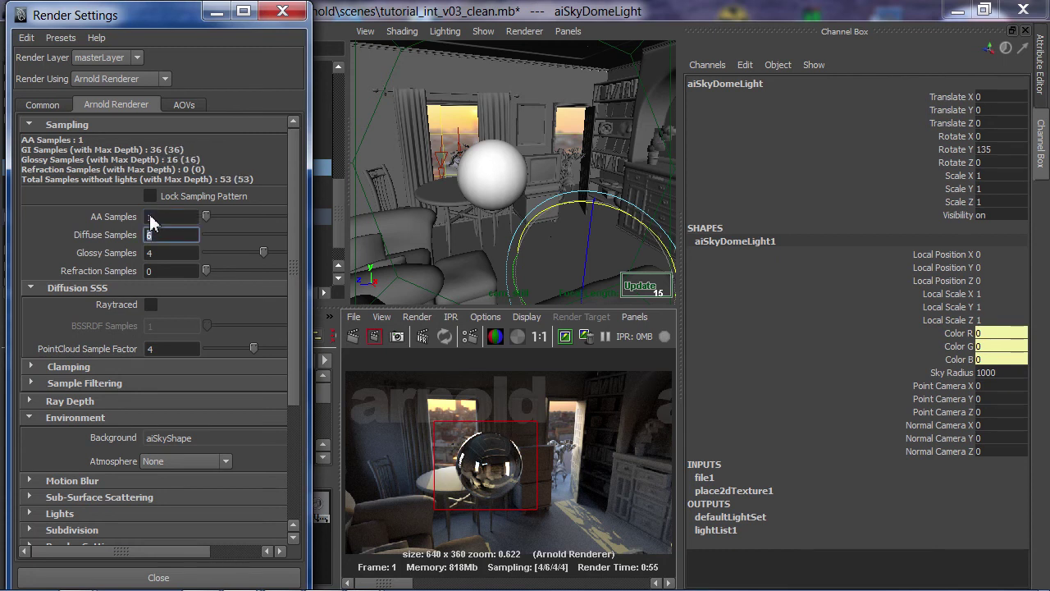
pyautogui.moveTo(263, 253); pyautogui.dragTo(289, 249)
# In NukeX, play the currently viewed wedge sequence from its first frame.
pyautogui.moveTo(361, 577)
pyautogui.click(416, 482)
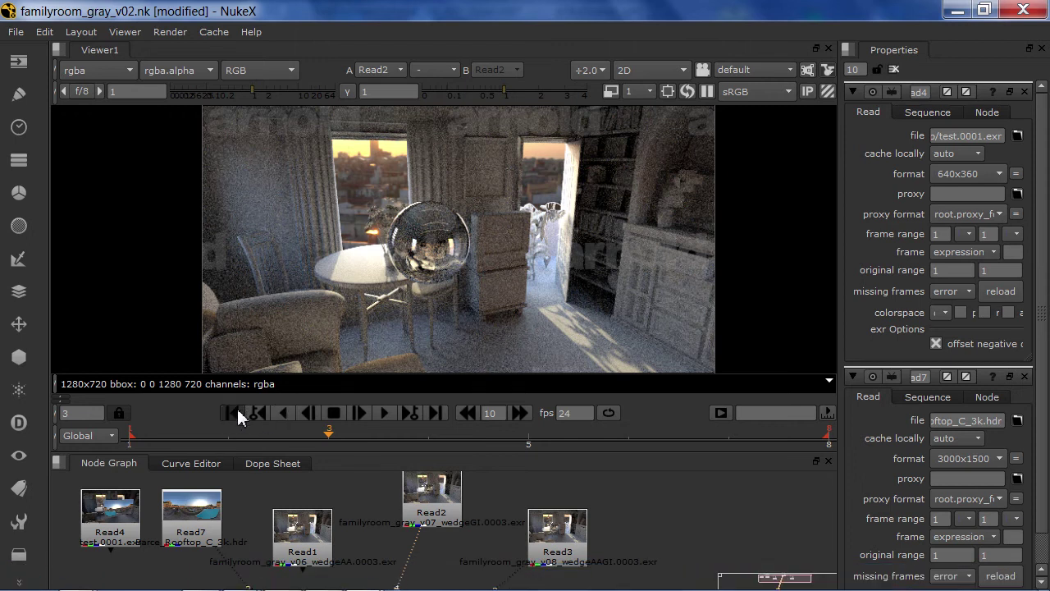
pyautogui.click(234, 414)
pyautogui.moveTo(446, 500)
pyautogui.mouseDown()
pyautogui.moveTo(450, 512)
pyautogui.moveTo(447, 502)
pyautogui.mouseUp()
pyautogui.hotkey('ctrl', 'z')
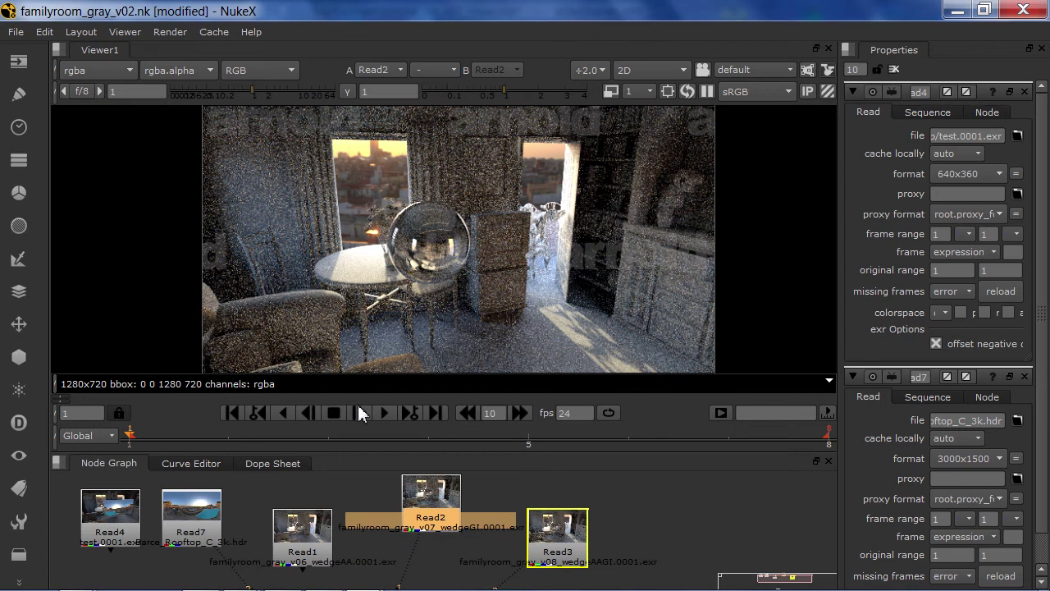
pyautogui.click(361, 413)
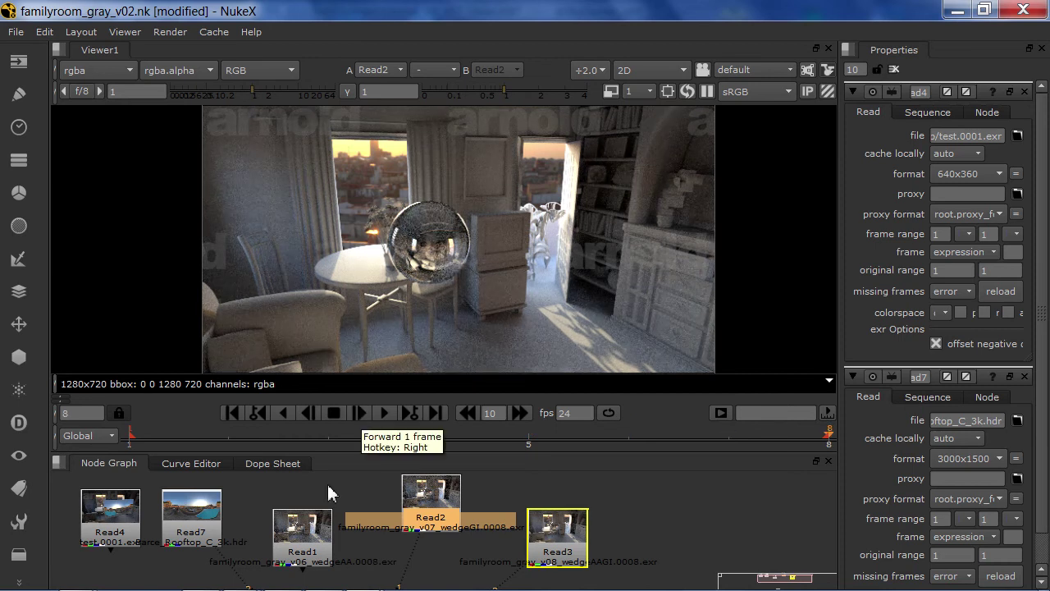
# View the Read1 wedge, step through its frames one by one, then play it.
pyautogui.click(308, 534)
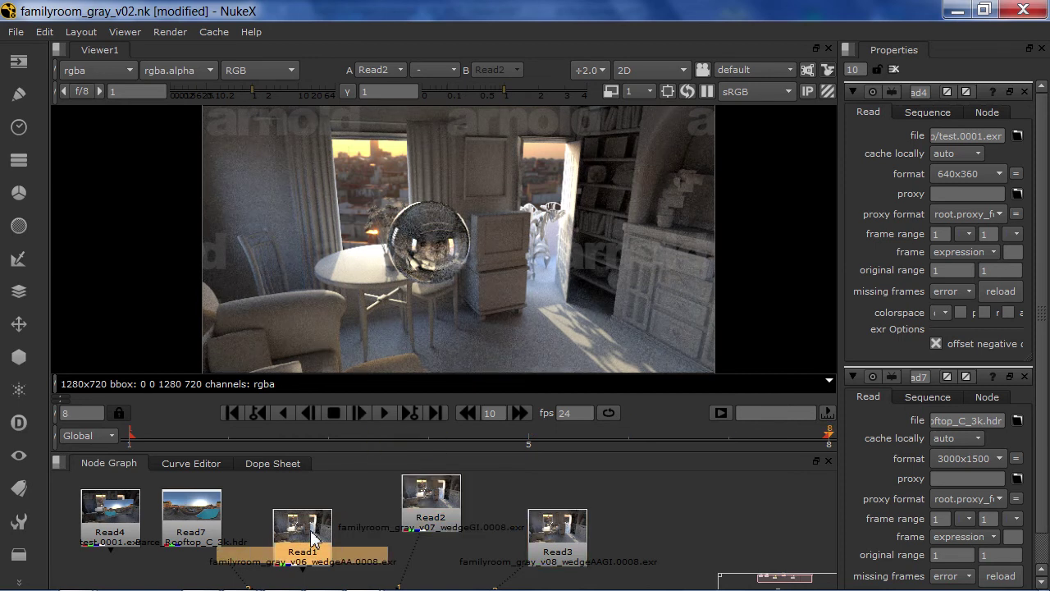
pyautogui.press('1')
pyautogui.click(231, 414)
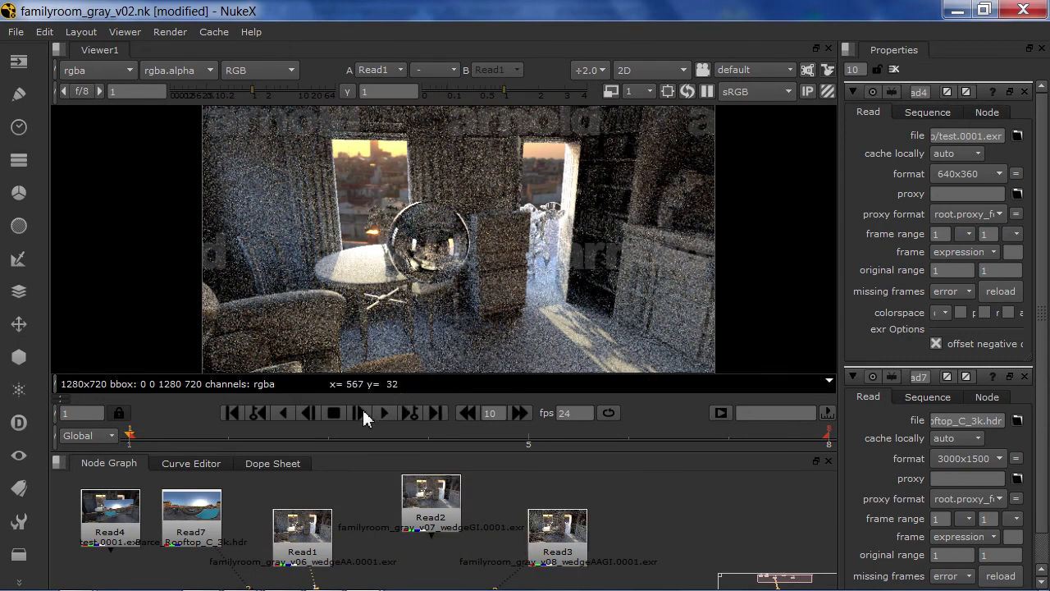
pyautogui.click(362, 414)
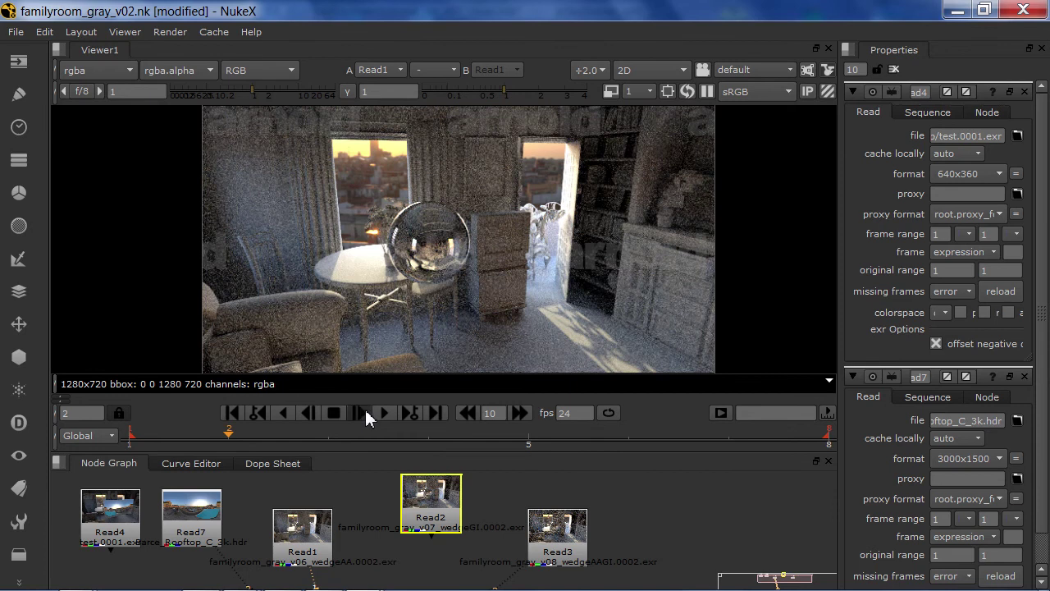
pyautogui.click(363, 413)
pyautogui.click(363, 414)
pyautogui.click(368, 413)
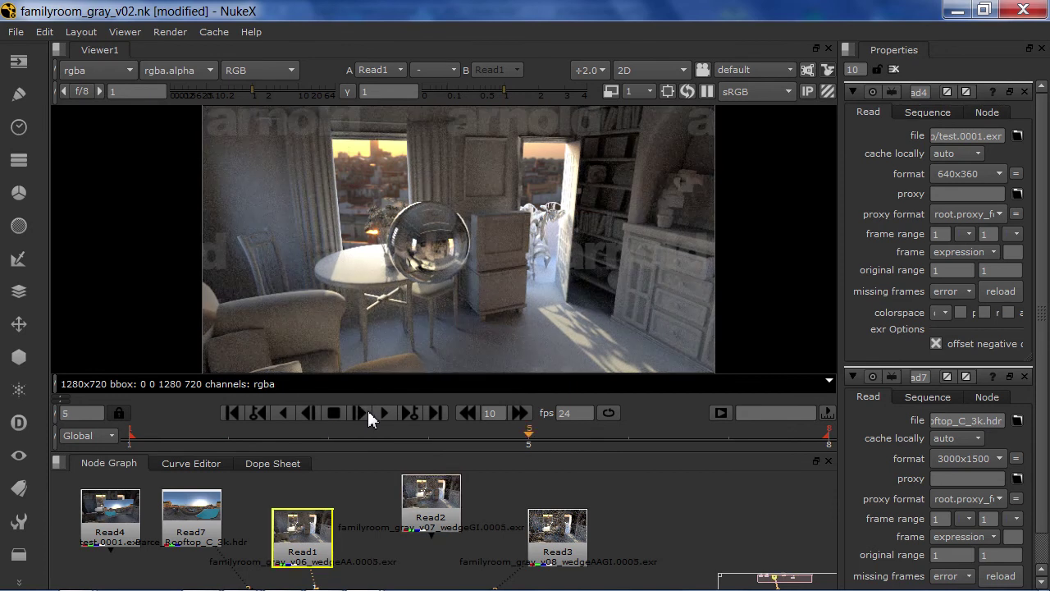
pyautogui.click(368, 413)
pyautogui.click(370, 414)
pyautogui.click(232, 413)
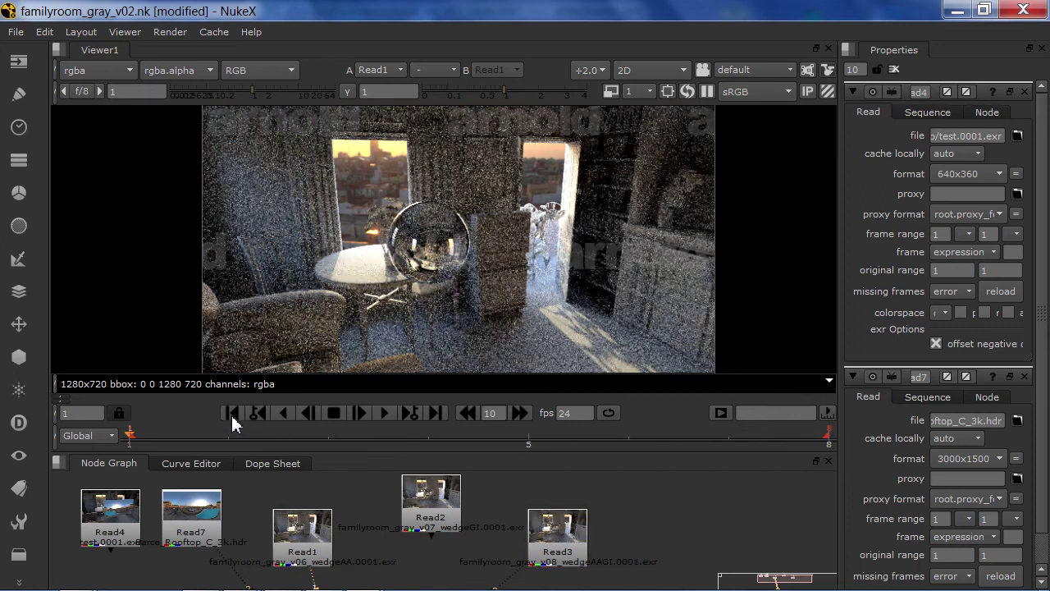
pyautogui.click(359, 412)
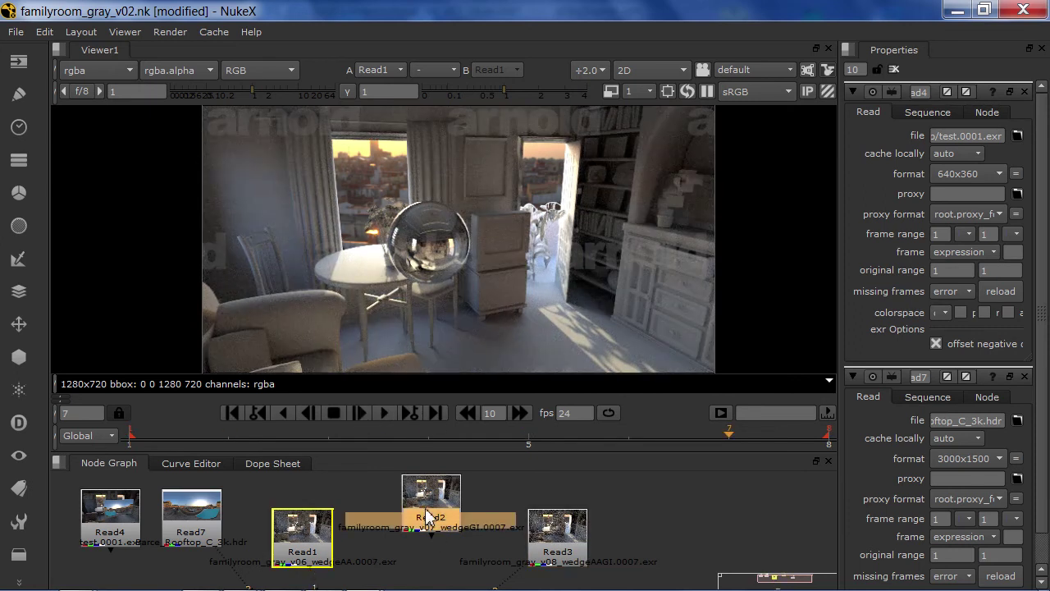
# Play the Read2 GI wedge, then replay the Read1 AA wedge from the start.
pyautogui.press('1')
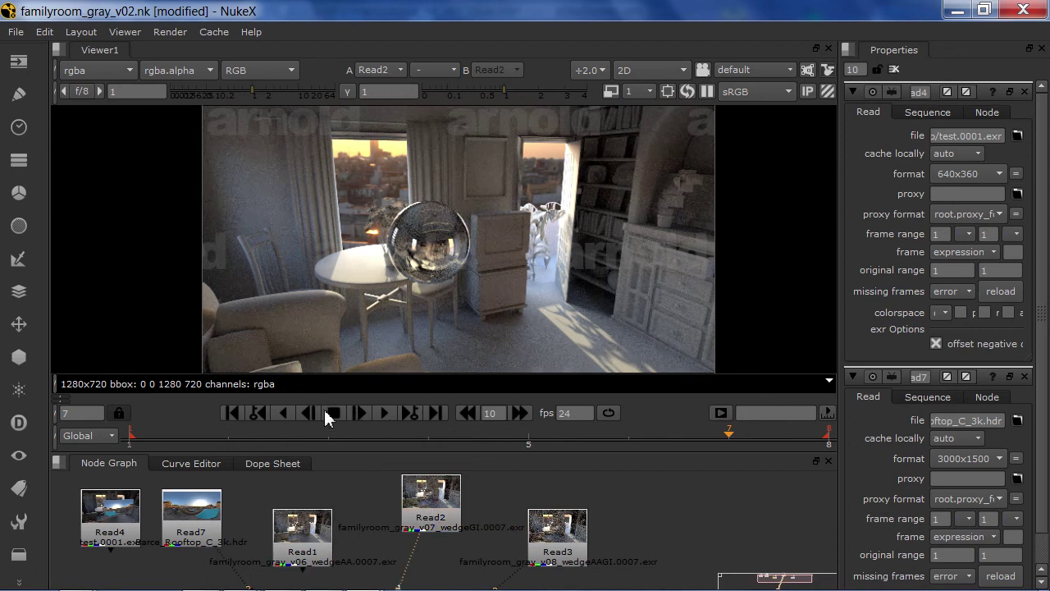
pyautogui.click(231, 412)
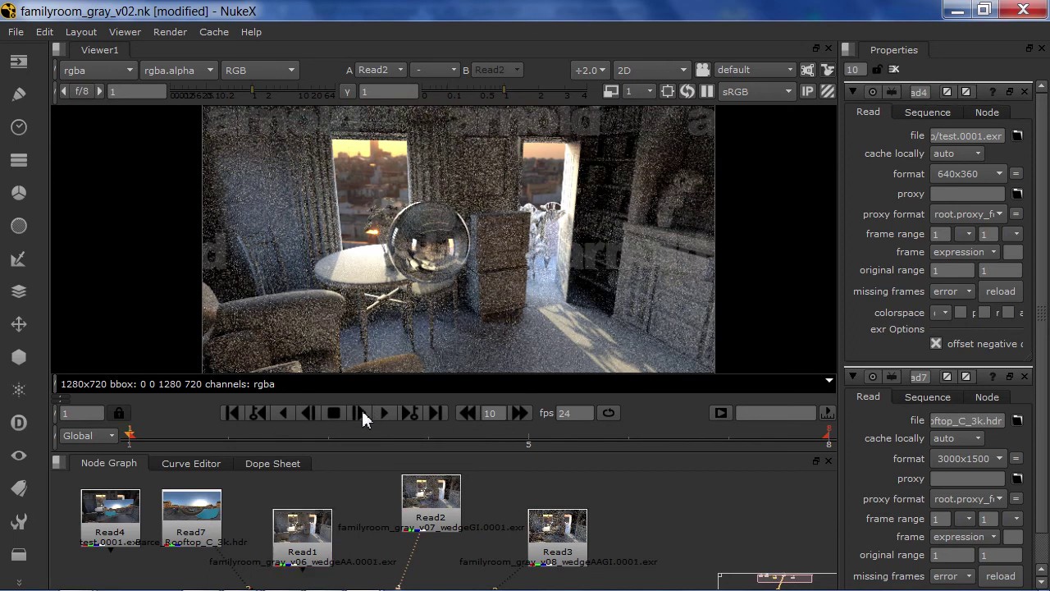
pyautogui.click(361, 409)
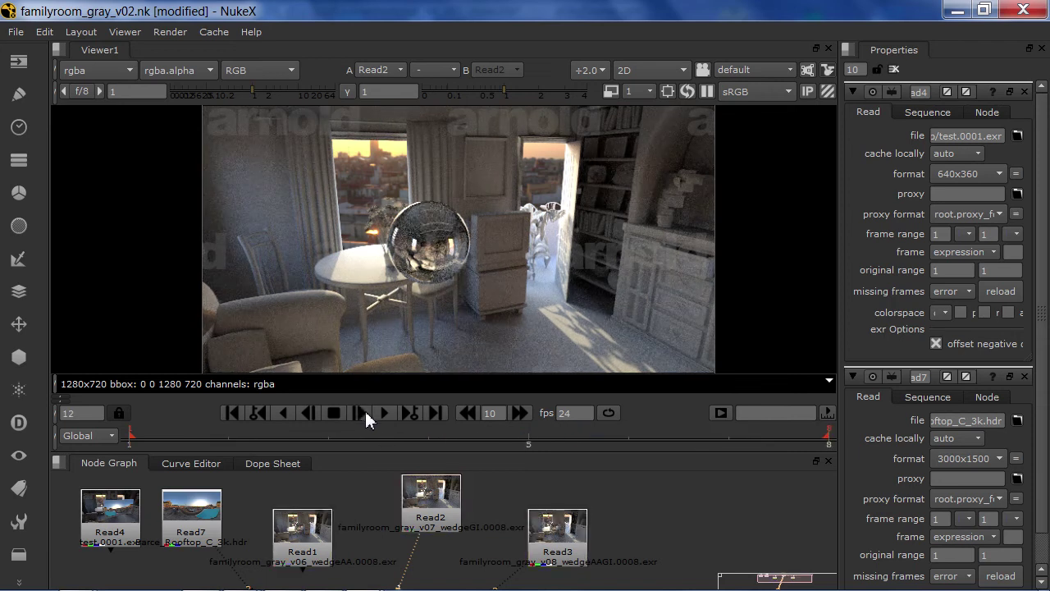
pyautogui.click(319, 538)
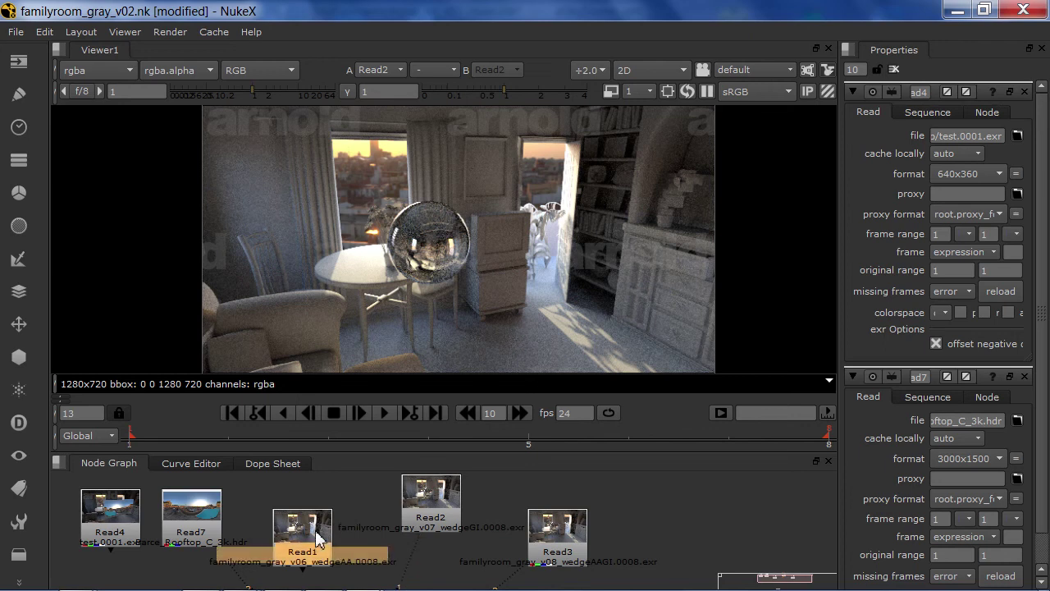
pyautogui.doubleClick(319, 537)
pyautogui.press('1')
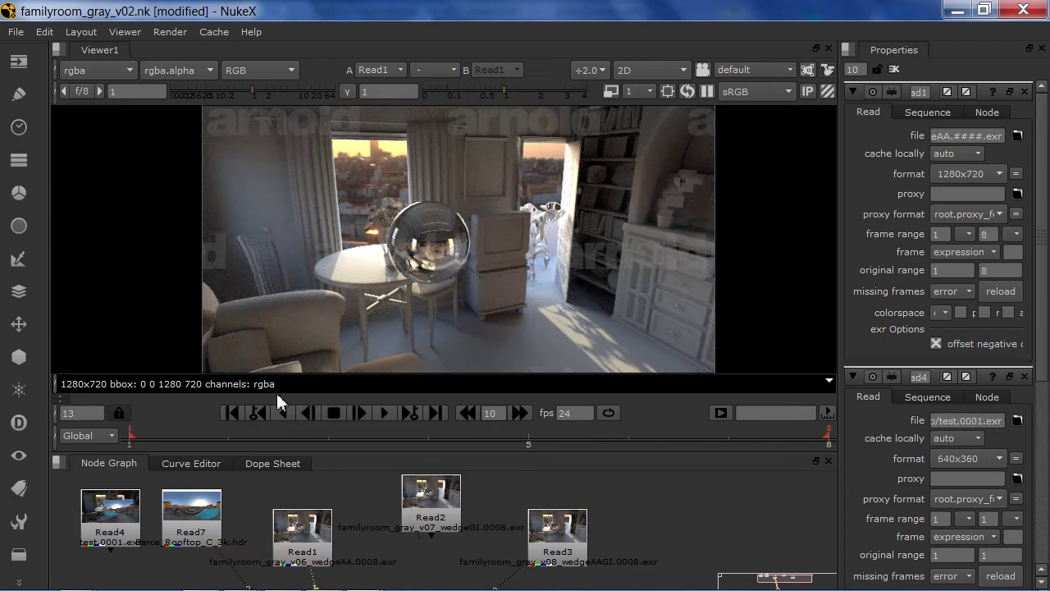
pyautogui.click(233, 413)
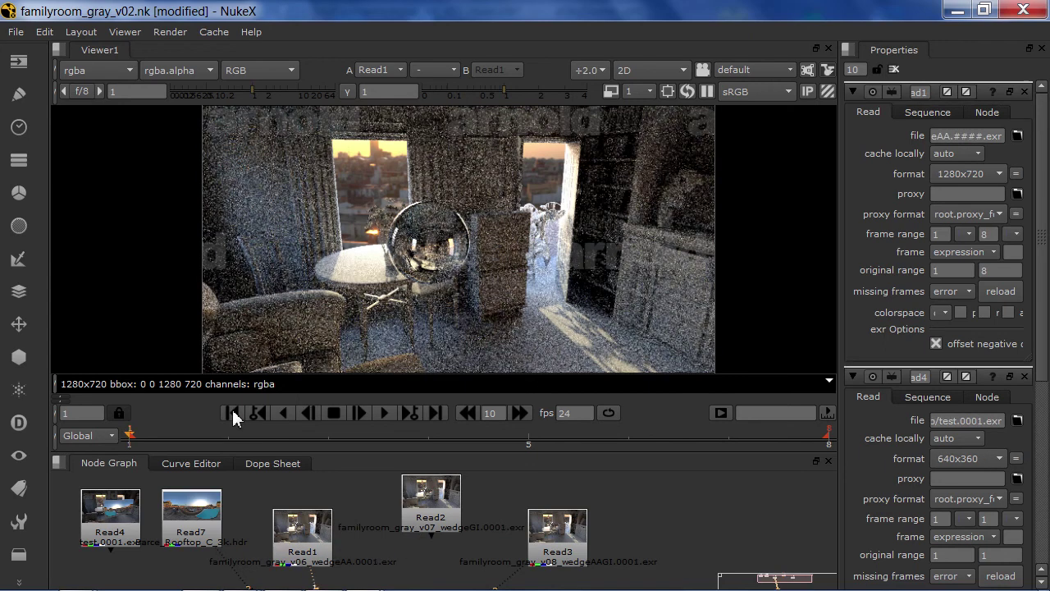
pyautogui.click(368, 411)
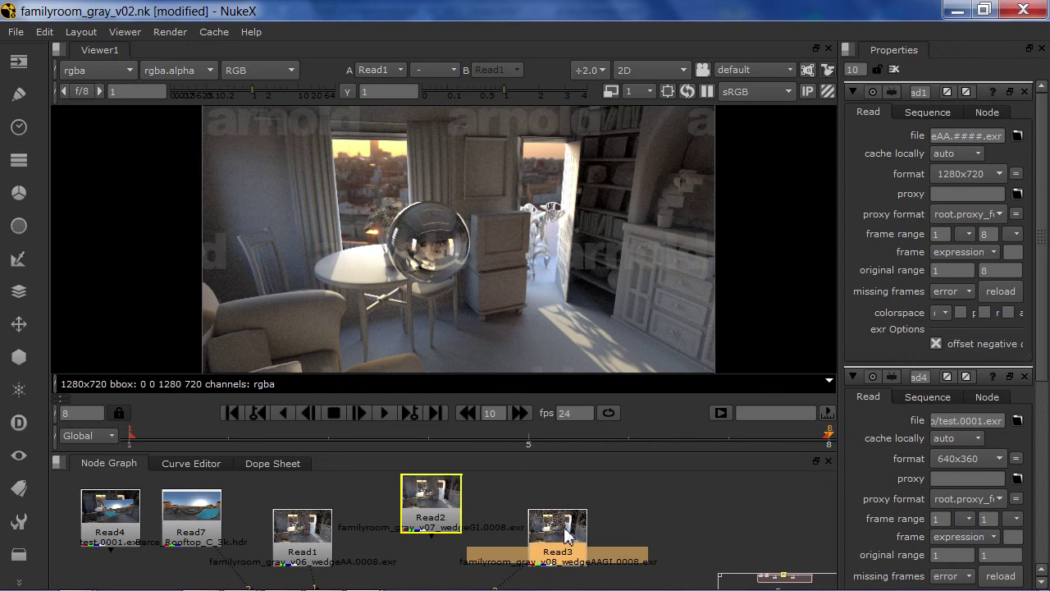
# Play the Read3 AAGI wedge from its first frame, then minimize NukeX.
pyautogui.press('1')
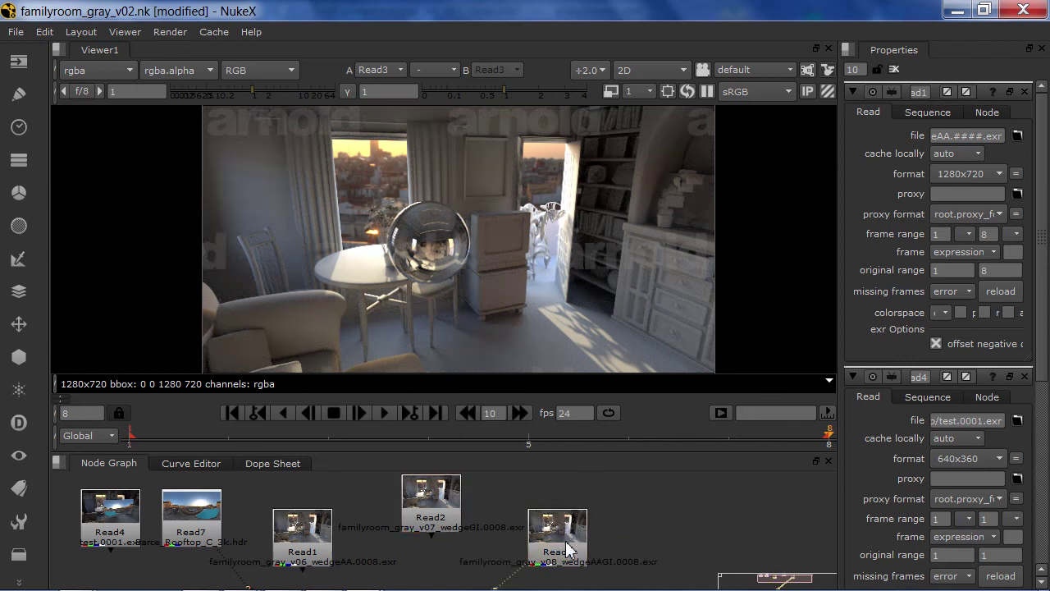
pyautogui.click(236, 414)
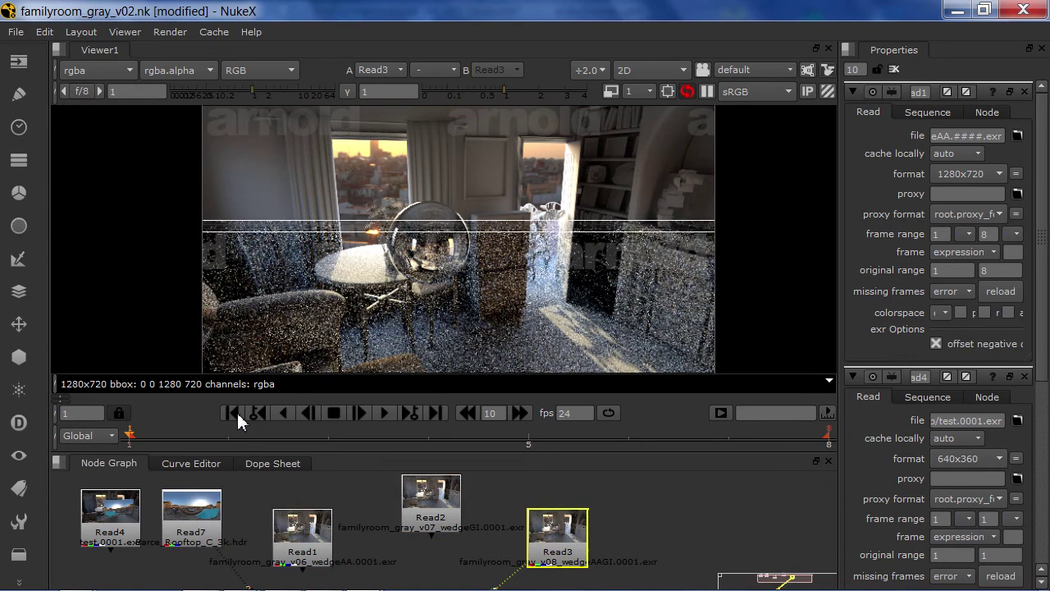
pyautogui.click(359, 414)
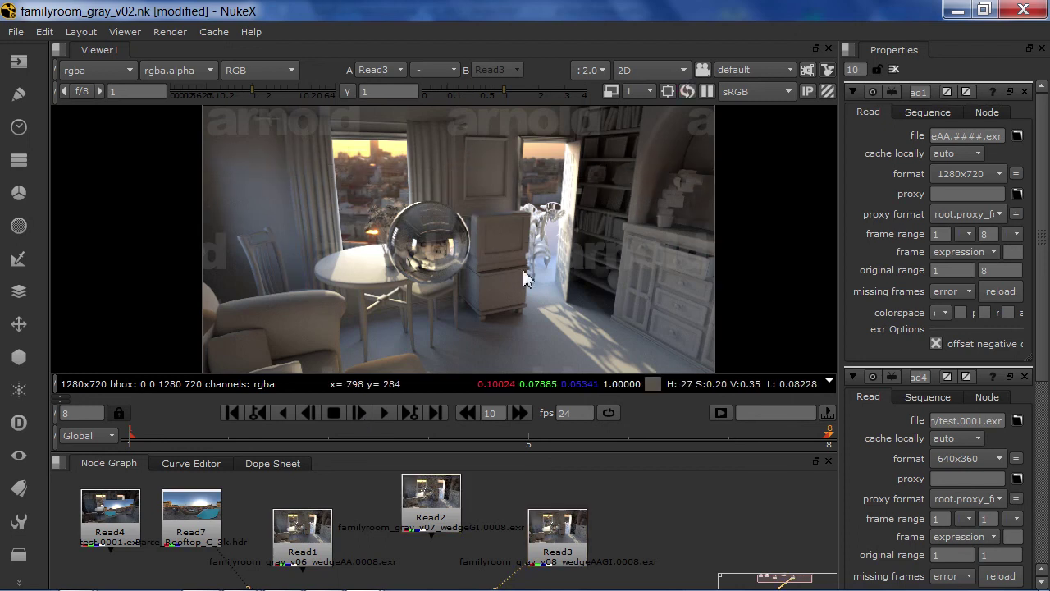
pyautogui.click(954, 10)
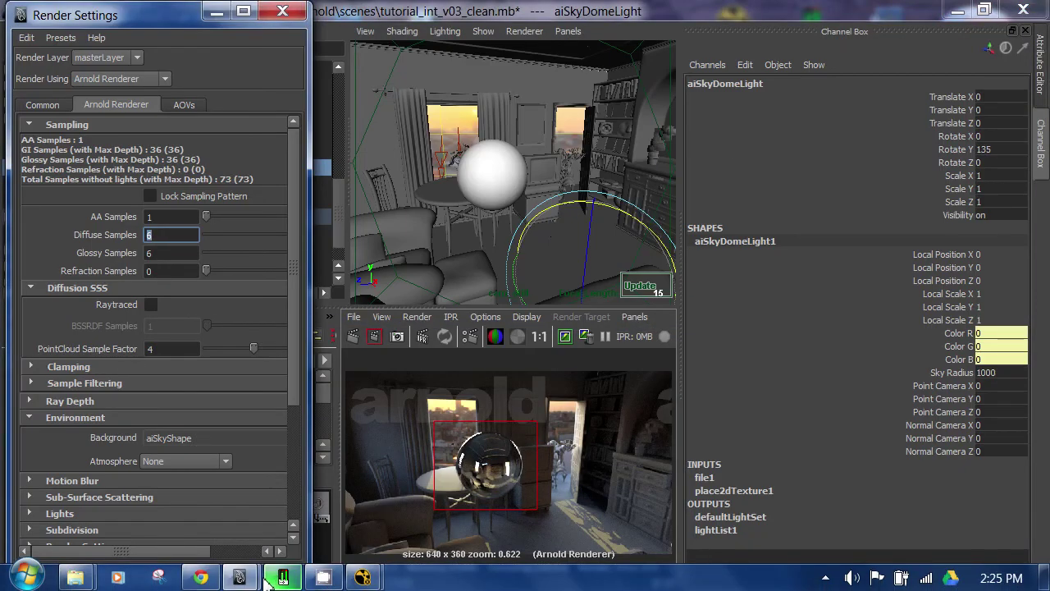
# Open the arnold_v08_wedgeAAGI log, mark its 4 AA and 4 GI samples, and close it.
pyautogui.moveTo(76, 579)
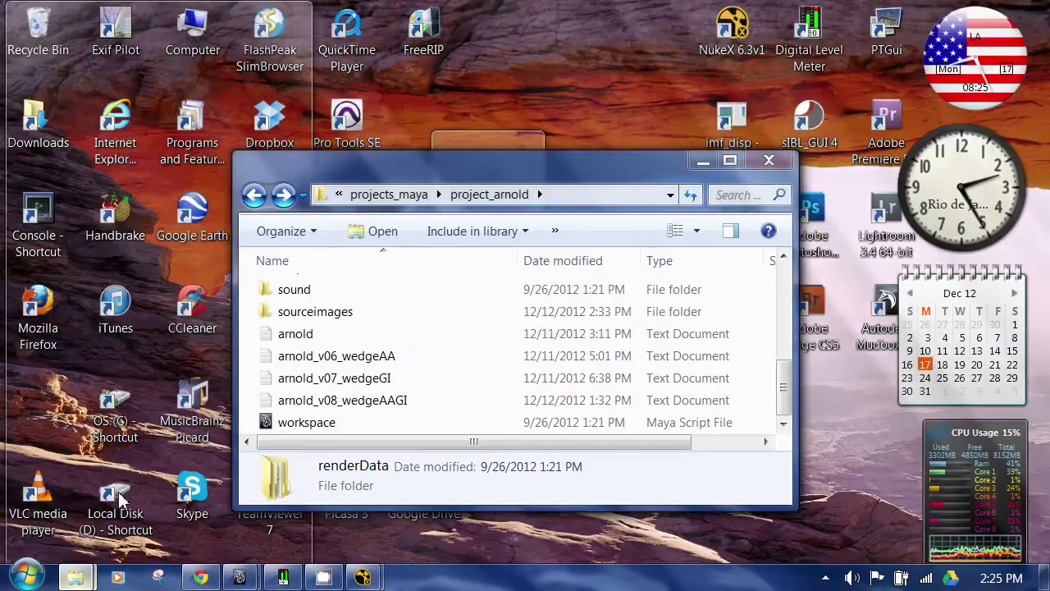
pyautogui.click(123, 488)
pyautogui.doubleClick(390, 402)
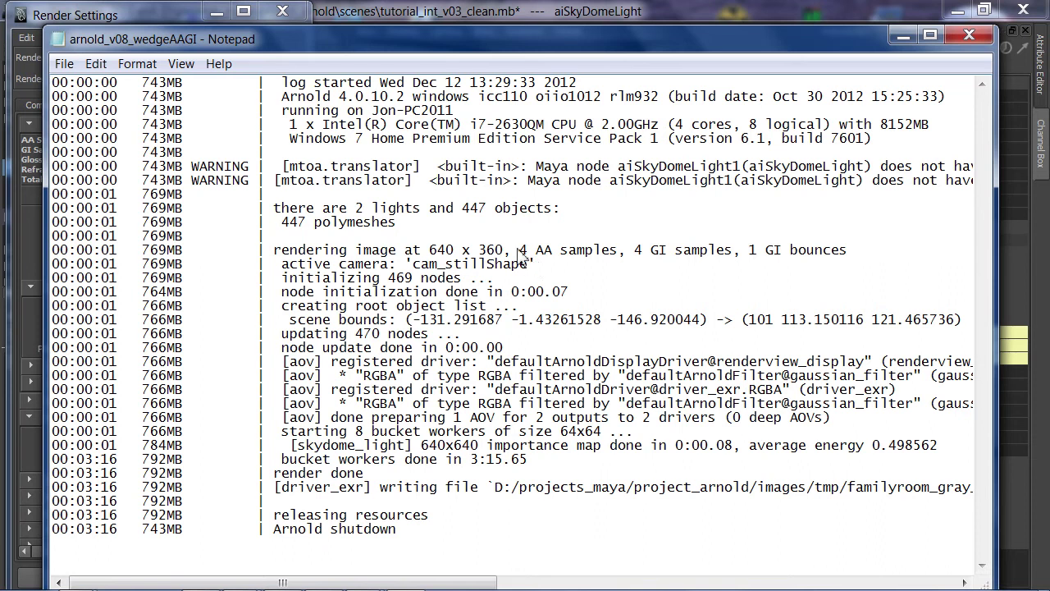
pyautogui.moveTo(520, 251); pyautogui.dragTo(734, 265)
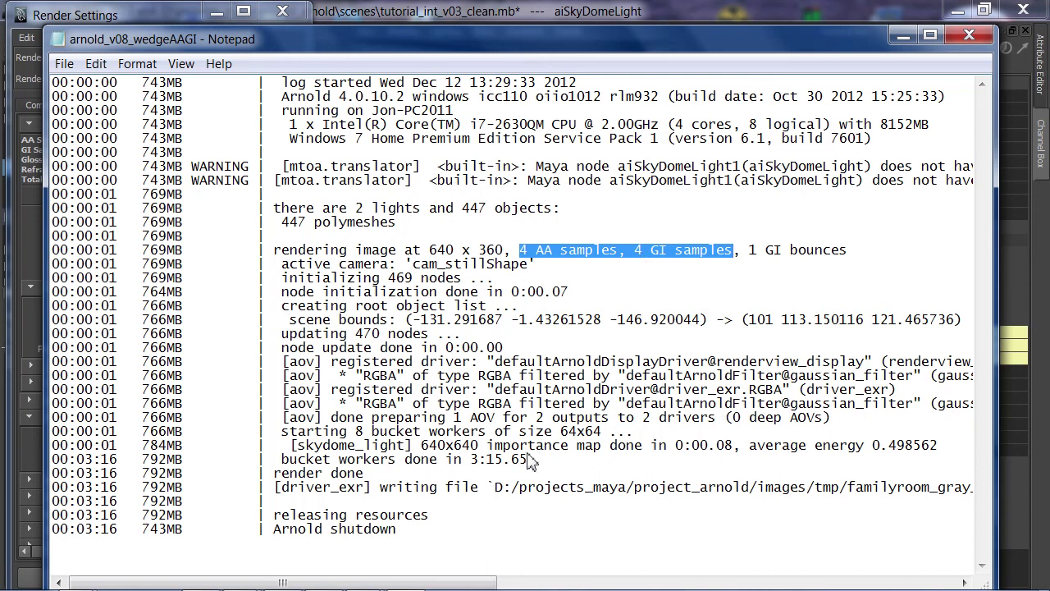
pyautogui.click(969, 34)
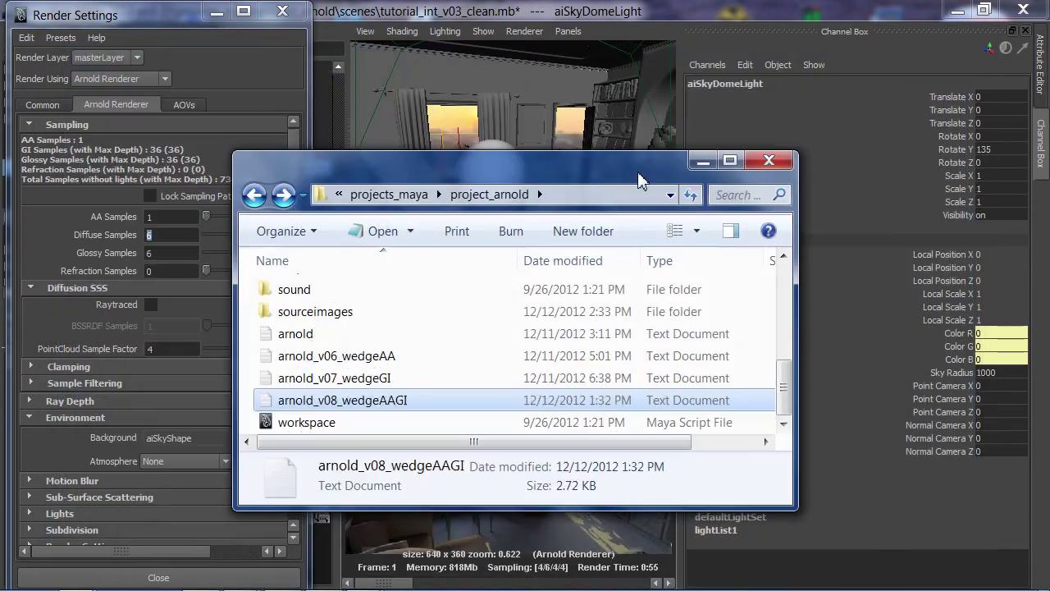
# Open the arnold_v07_wedgeGI log and mark its 8 GI samples setting.
pyautogui.doubleClick(392, 379)
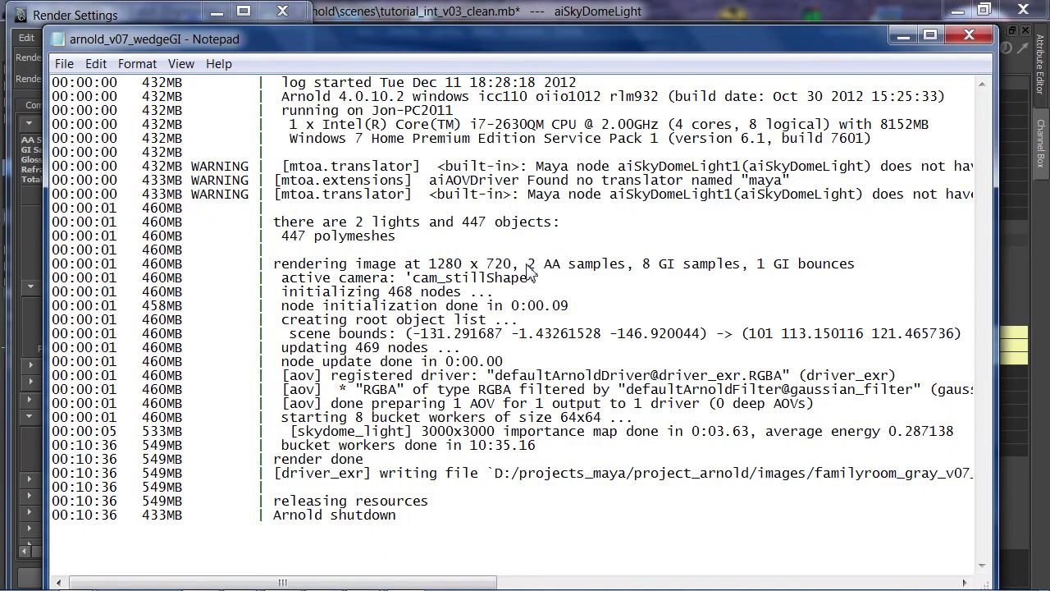
pyautogui.moveTo(527, 275); pyautogui.dragTo(745, 274)
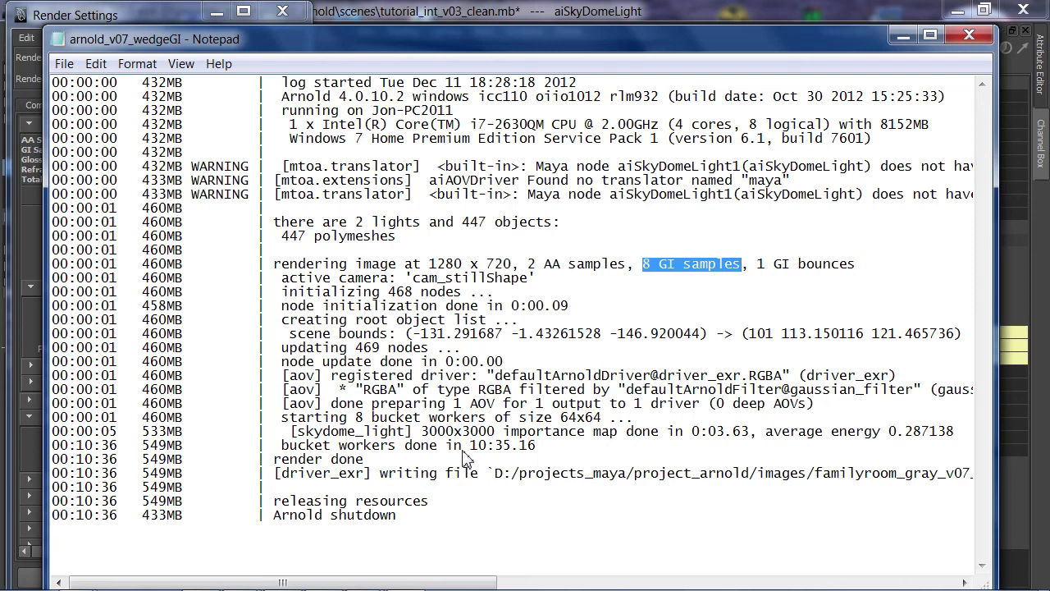
pyautogui.click(903, 43)
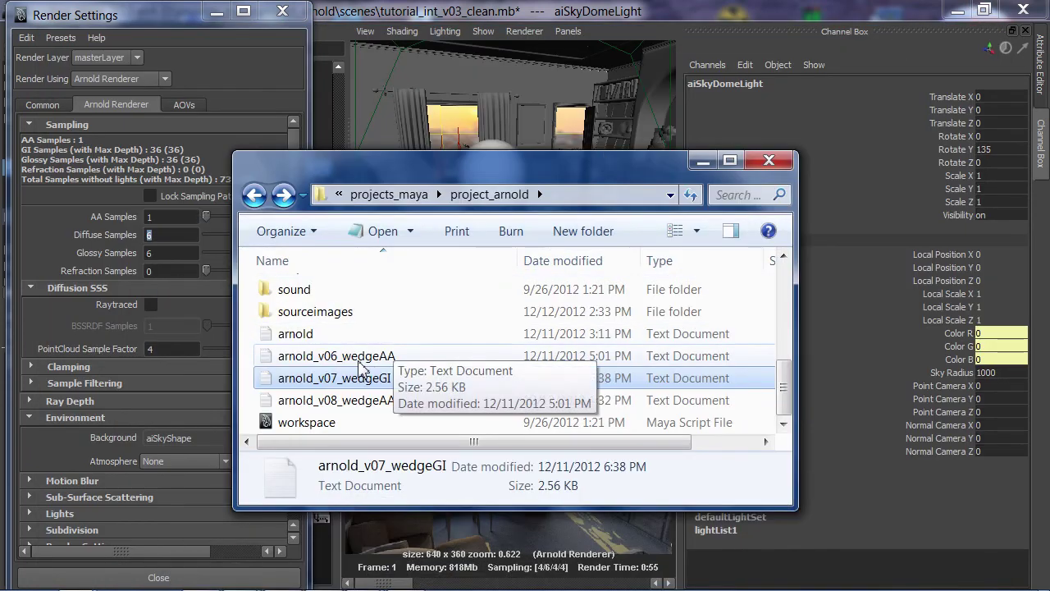
# Open the arnold_v06_wedgeAA log, mark its sample settings and 1 GI bounce, then hide it.
pyautogui.doubleClick(363, 358)
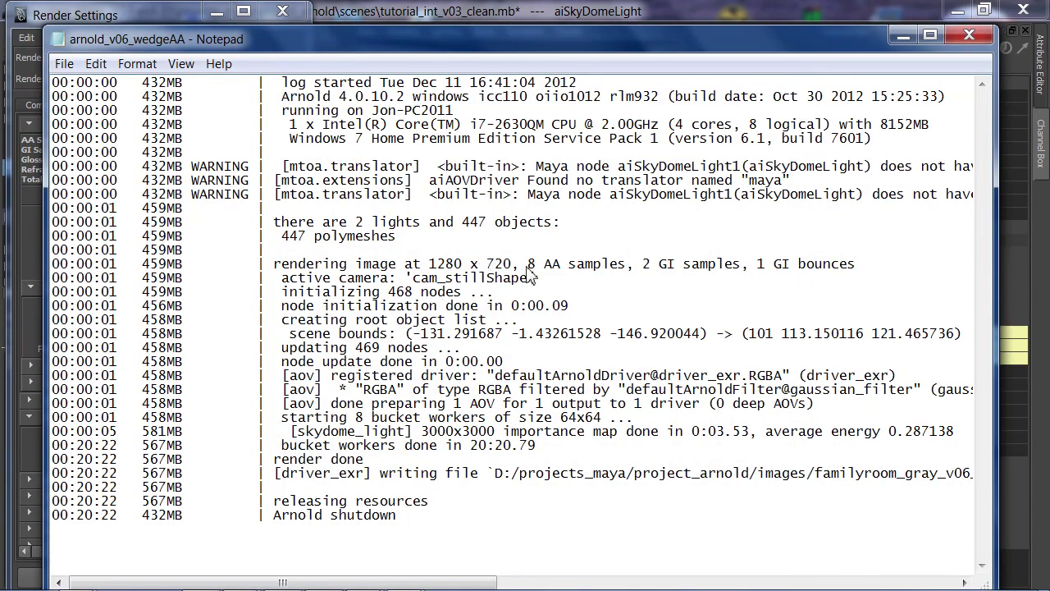
pyautogui.moveTo(529, 264); pyautogui.dragTo(741, 268)
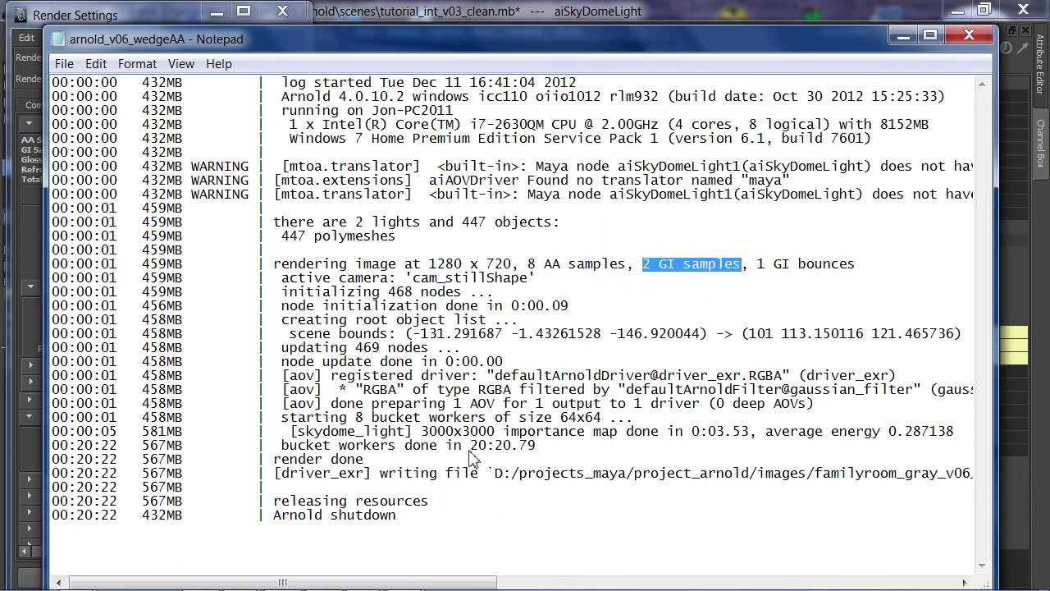
pyautogui.moveTo(757, 264); pyautogui.dragTo(856, 264)
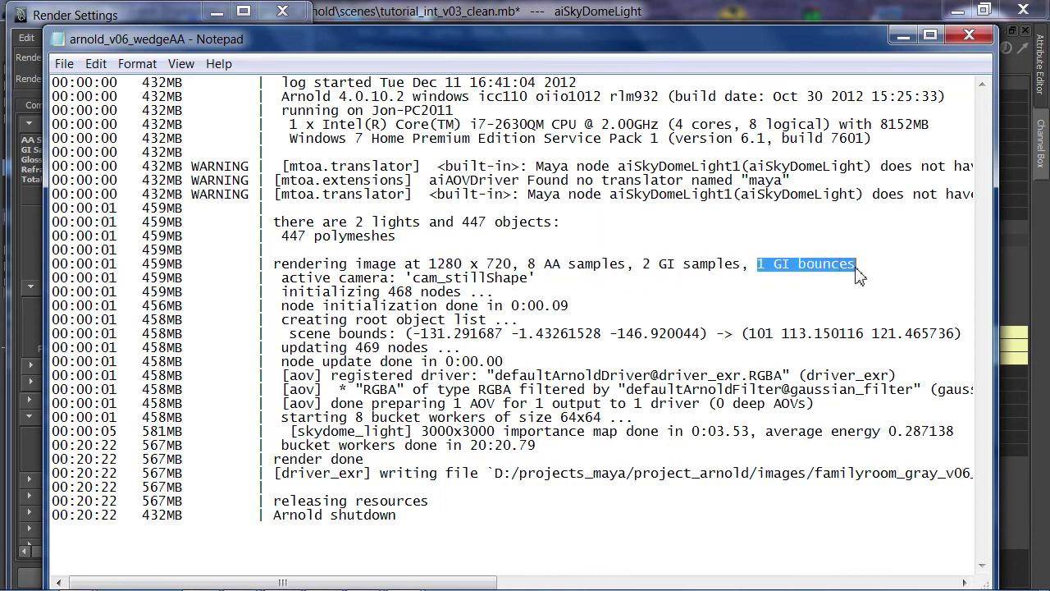
pyautogui.click(901, 36)
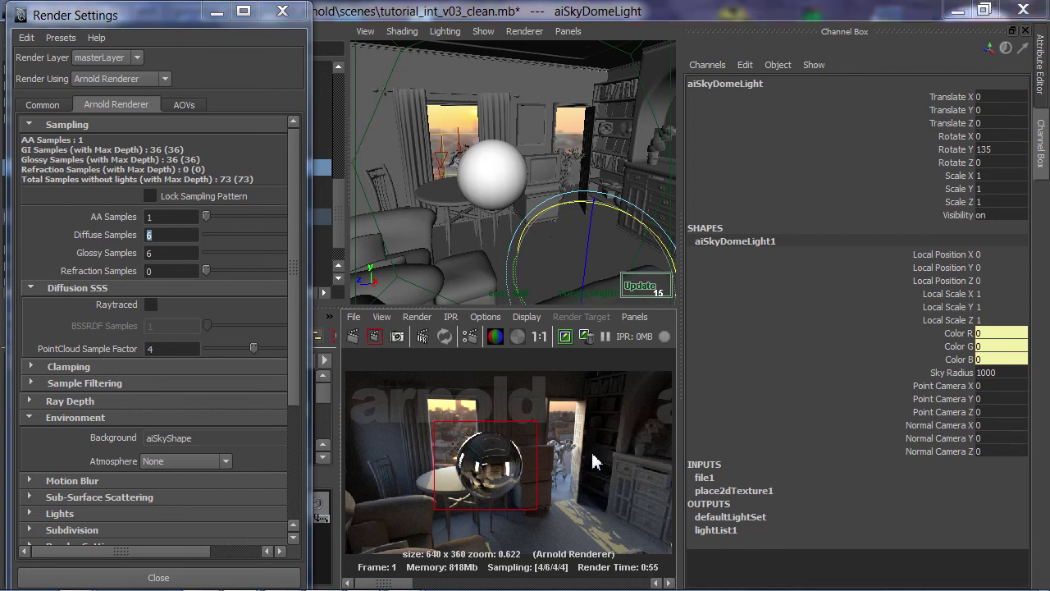
# Close Render Settings while viewing the finished 0:55 render full-size, then restore the multi-panel layout.
pyautogui.press('space')
pyautogui.click(280, 13)
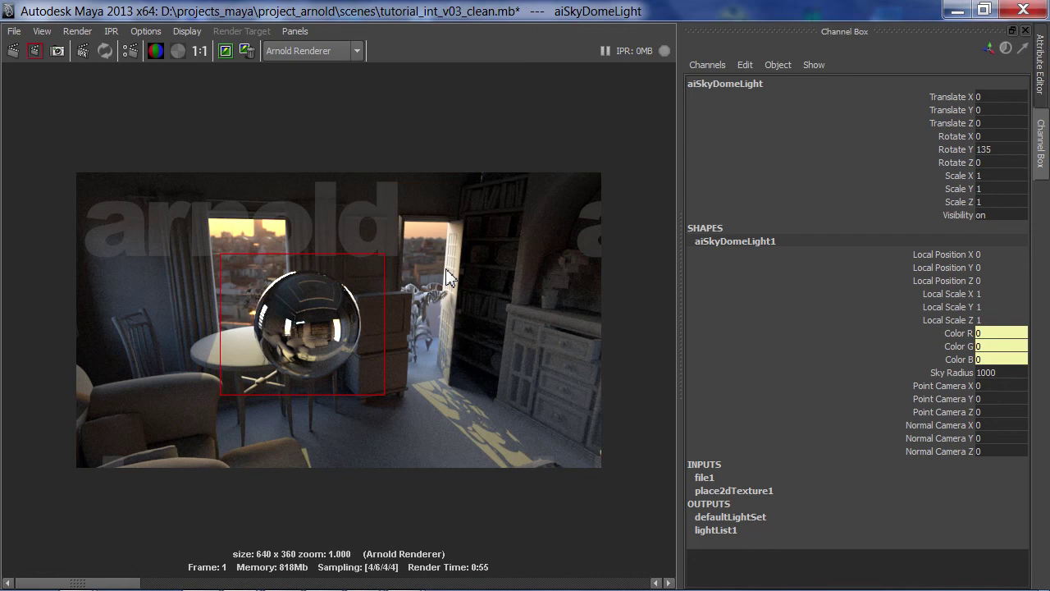
pyautogui.press('space')
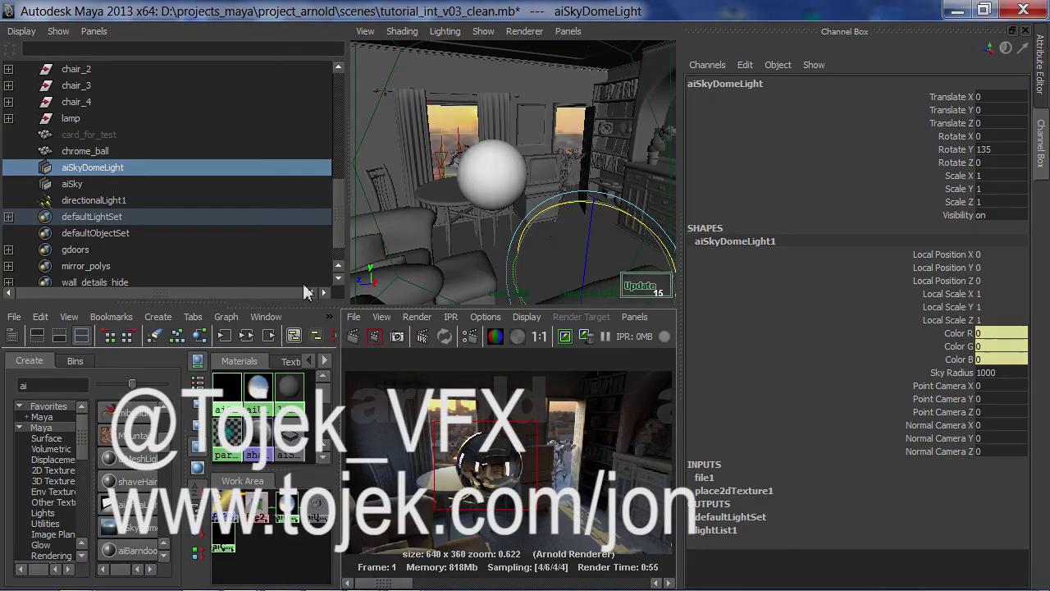